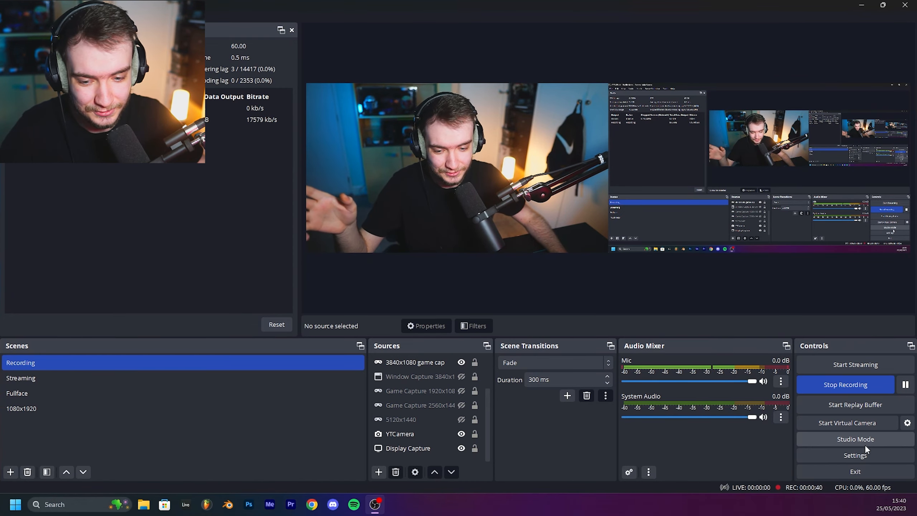
Open the output settings for recording and look through the recording and encoder options.
left_click(857, 458)
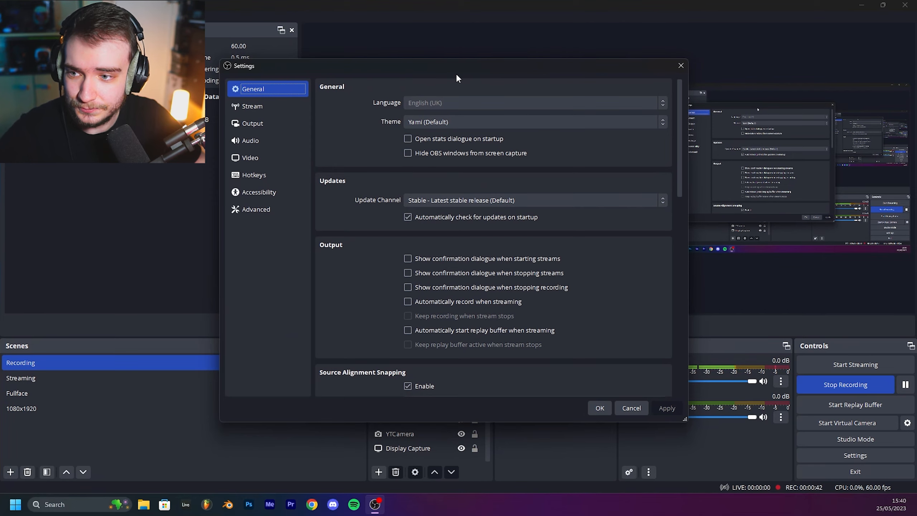
left_click_drag(456, 69, 475, 65)
left_click(305, 117)
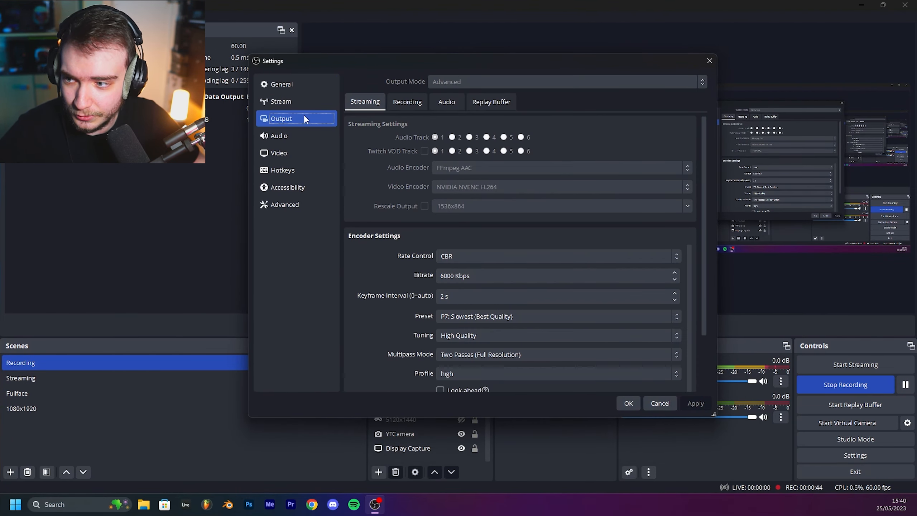
left_click(405, 102)
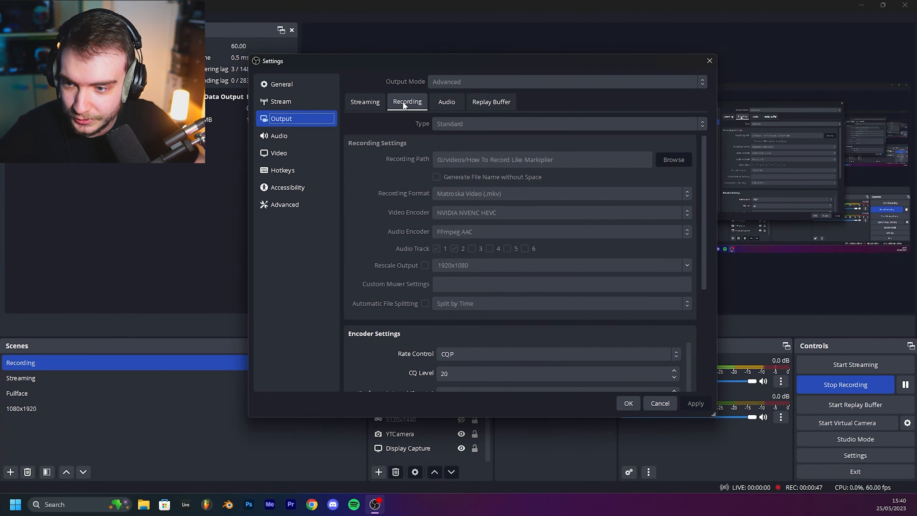
scroll(700, 167, "down", 5)
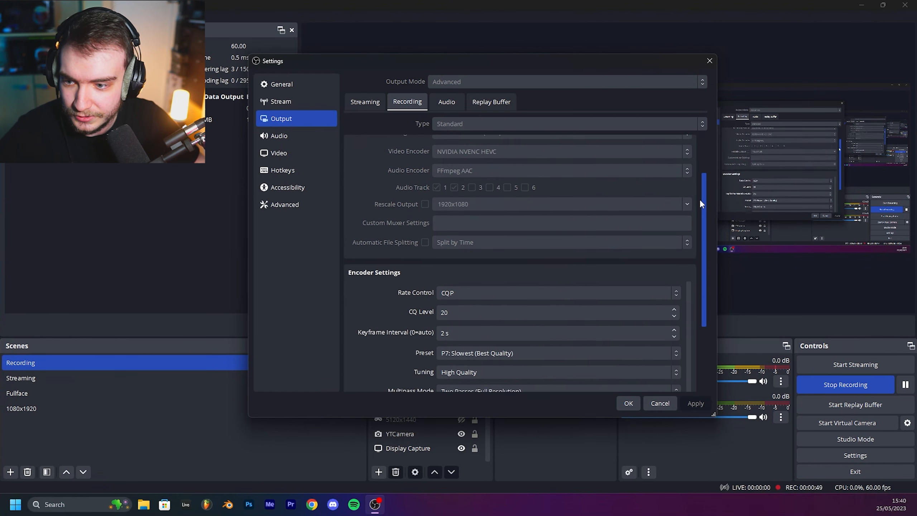
scroll(693, 236, "up", 5)
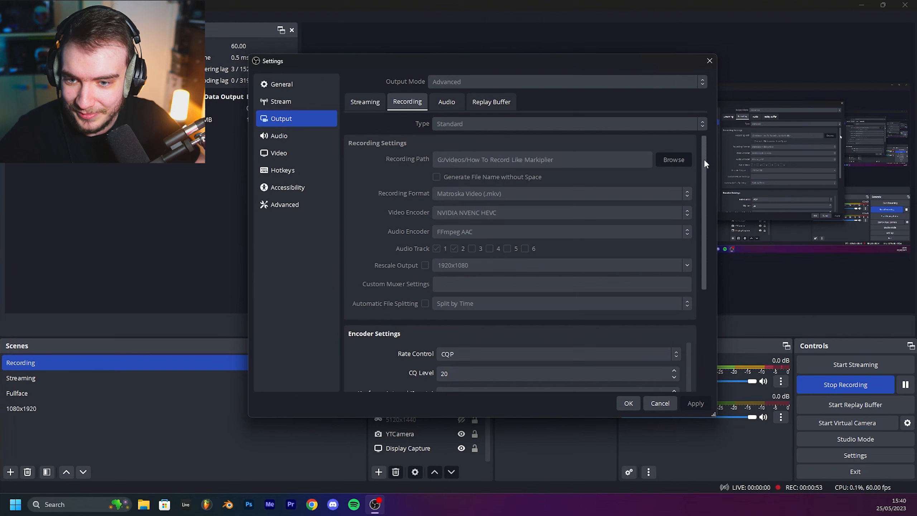
mouse_move(704, 181)
left_mouse_down()
mouse_move(701, 197)
mouse_move(697, 185)
left_mouse_up()
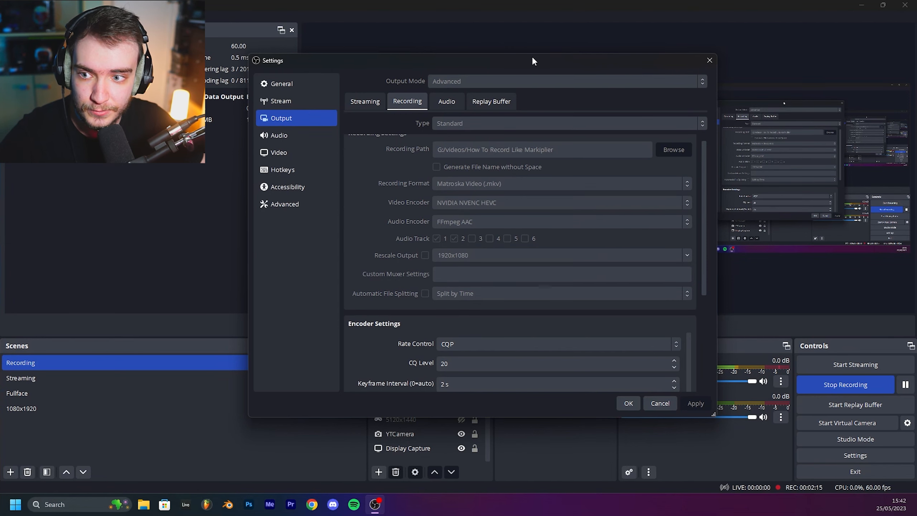
left_click_drag(532, 59, 565, 74)
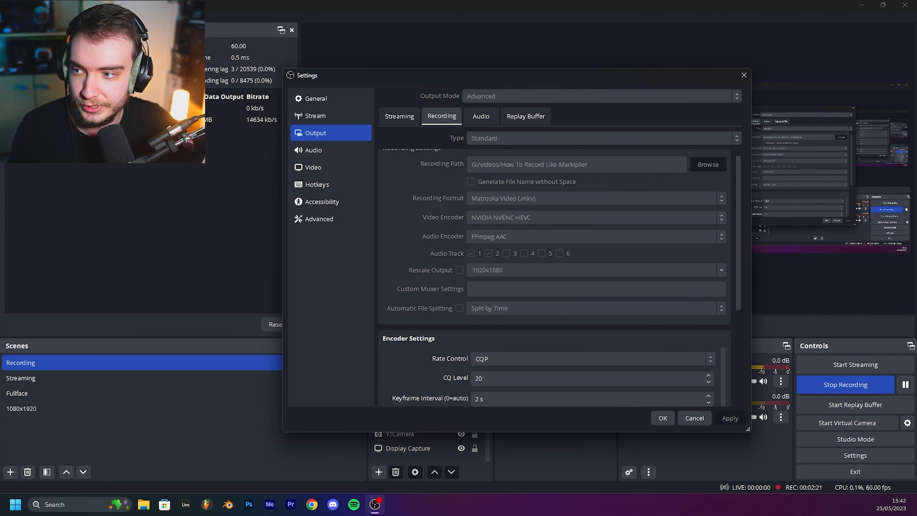
Review the available rate control modes in the recording encoder settings, keeping CQP.
scroll(734, 282, "down", 5)
left_click(530, 203)
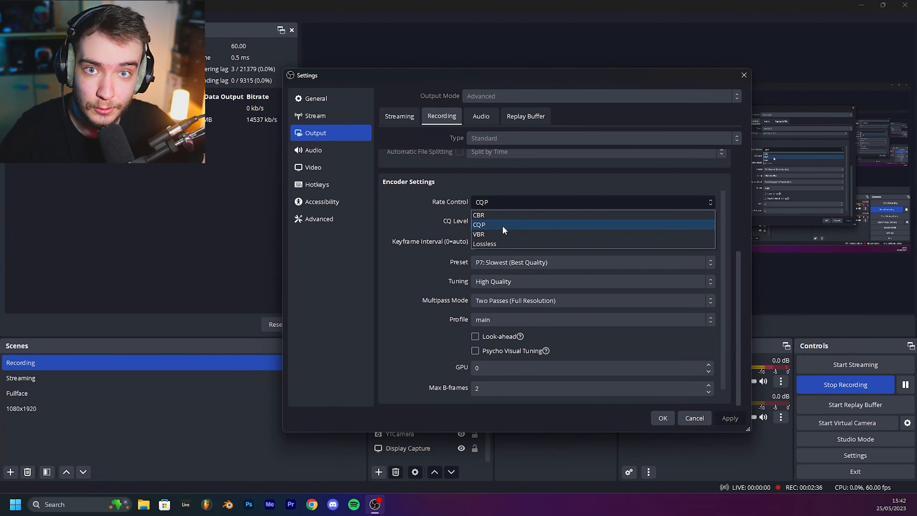
left_click(518, 201)
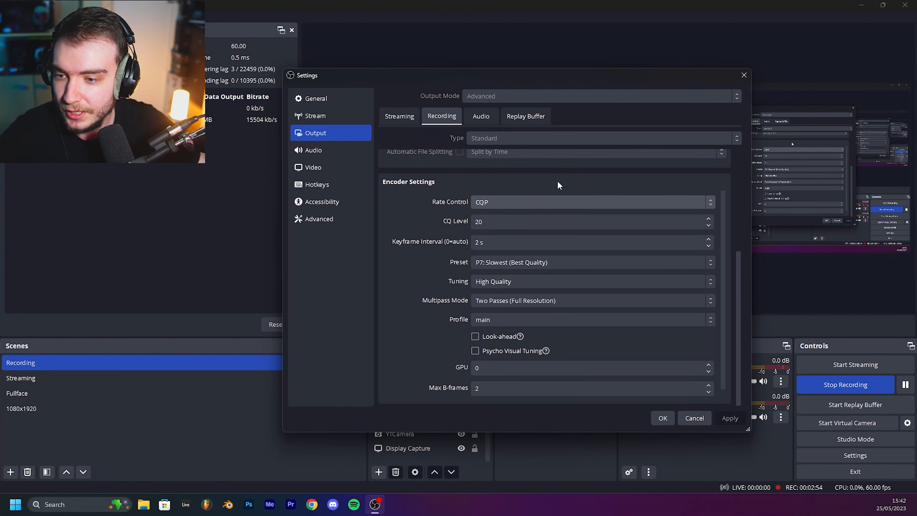
left_click(525, 202)
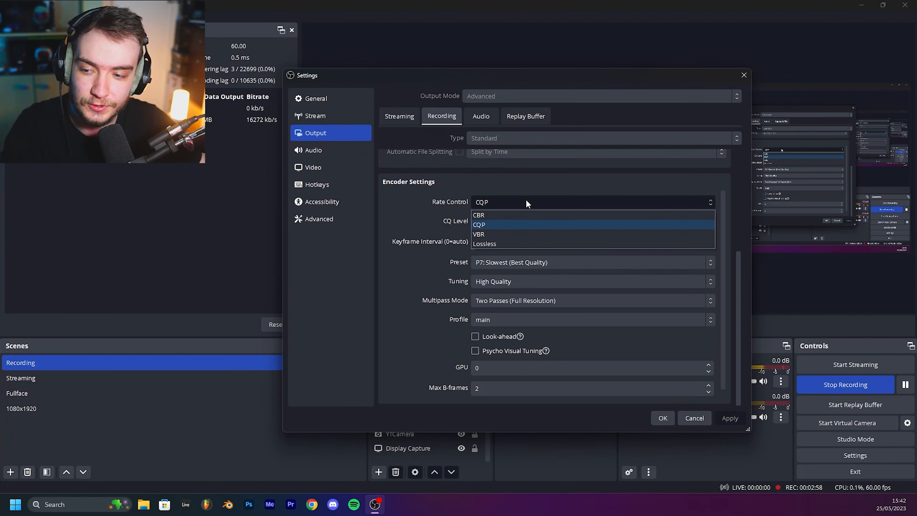
left_click(526, 202)
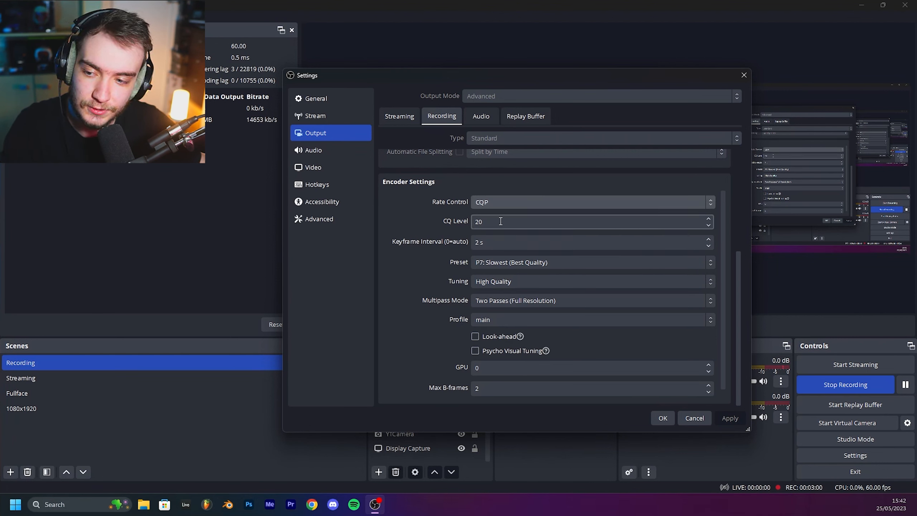
Examine the CQ level and keyframe interval of the recording encoder.
double_click(480, 220)
left_click(491, 223)
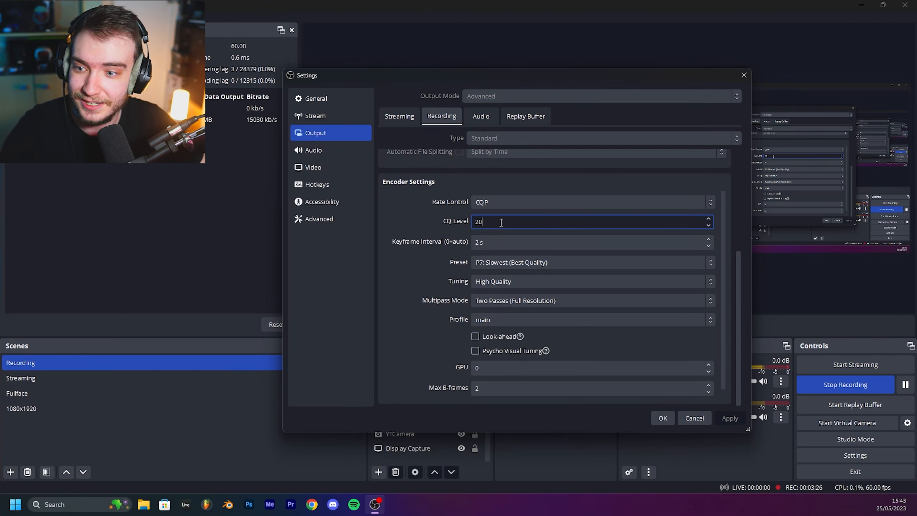
left_click(521, 202)
left_click(523, 206)
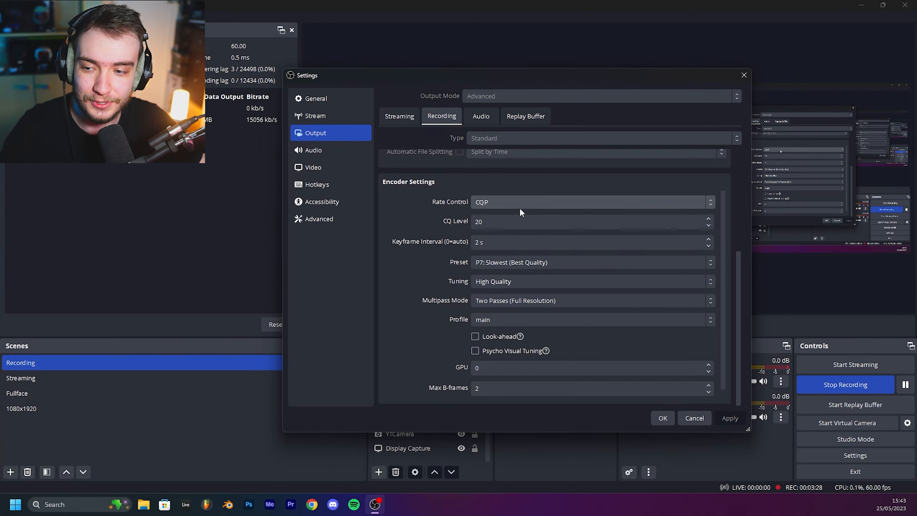
key("Tab")
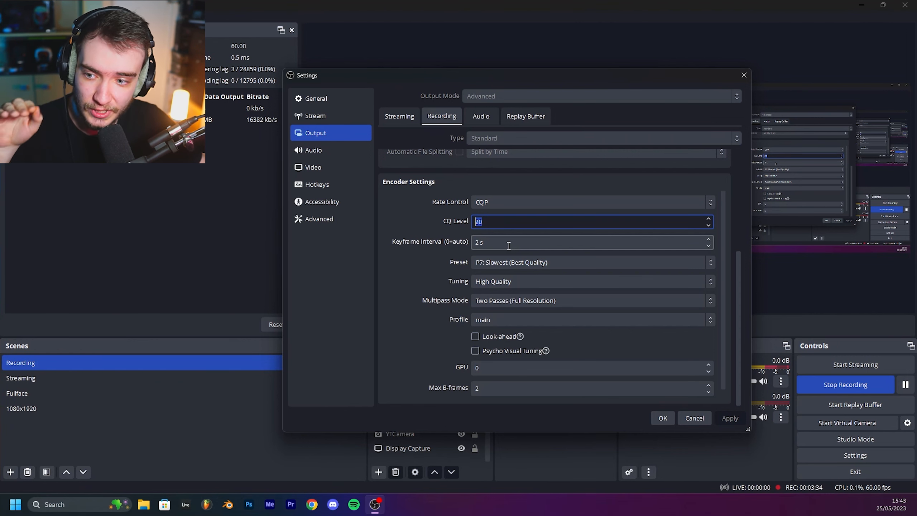
left_click(492, 221)
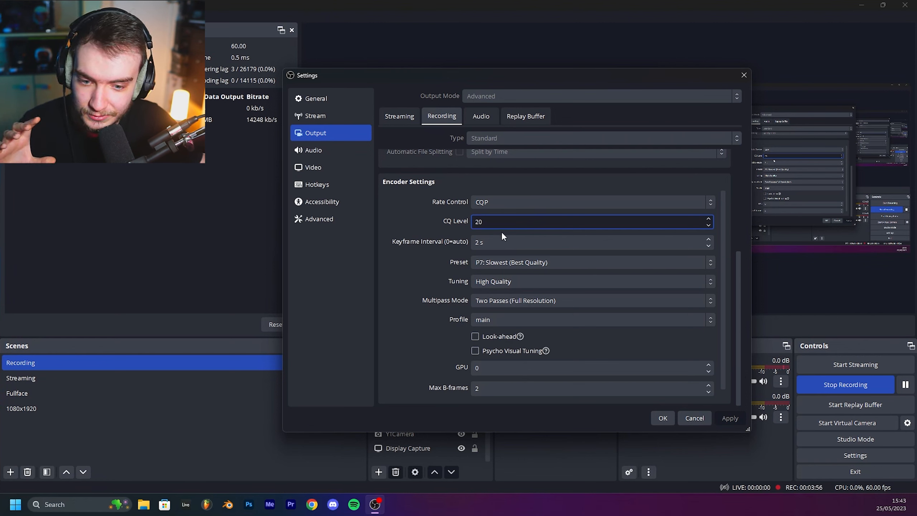
left_click(498, 242)
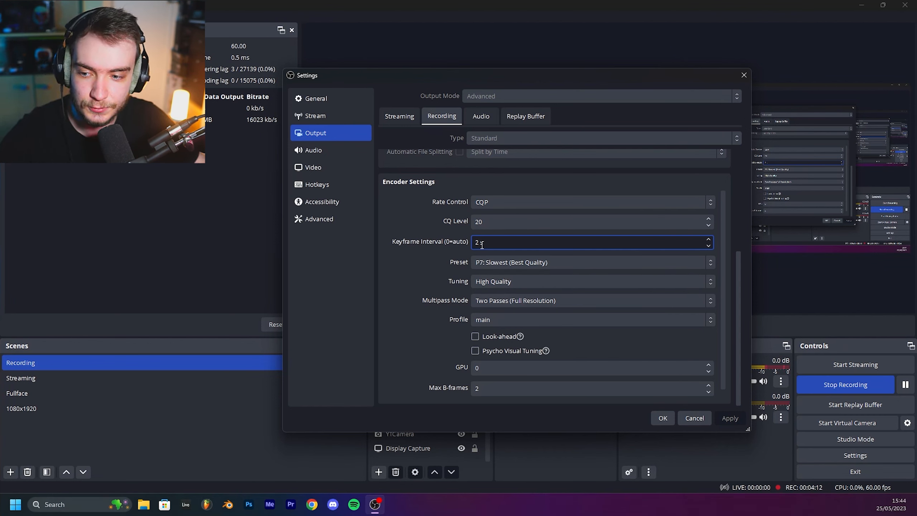
Set the recording encoder preset to P7: Slowest (Best Quality) and the tuning to High Quality.
left_click(503, 260)
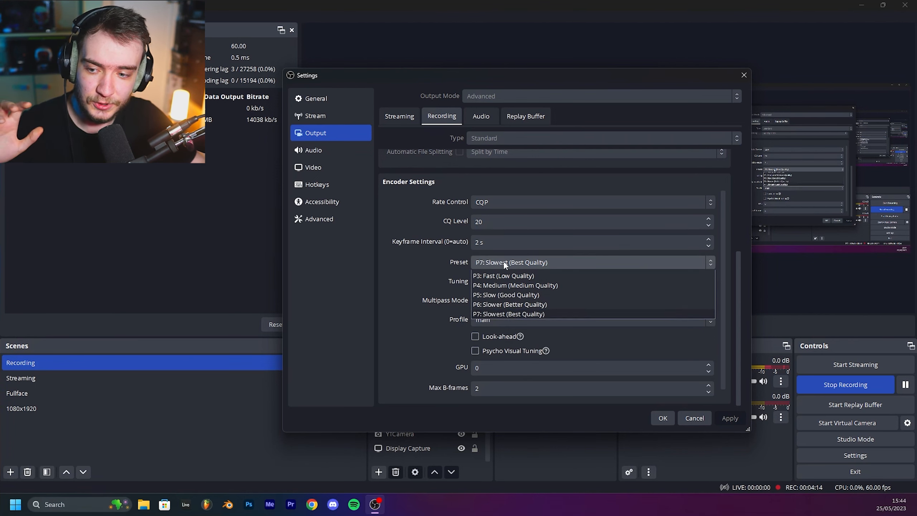
left_click(537, 332)
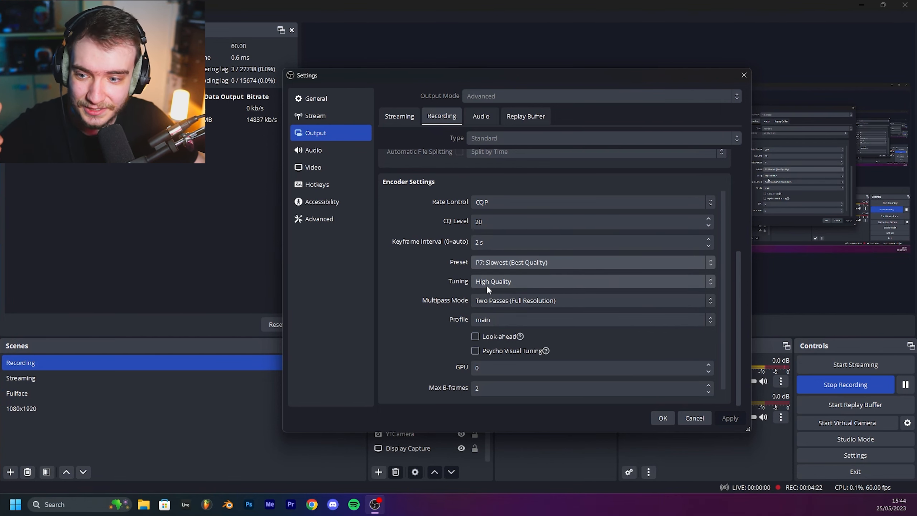
left_click(500, 262)
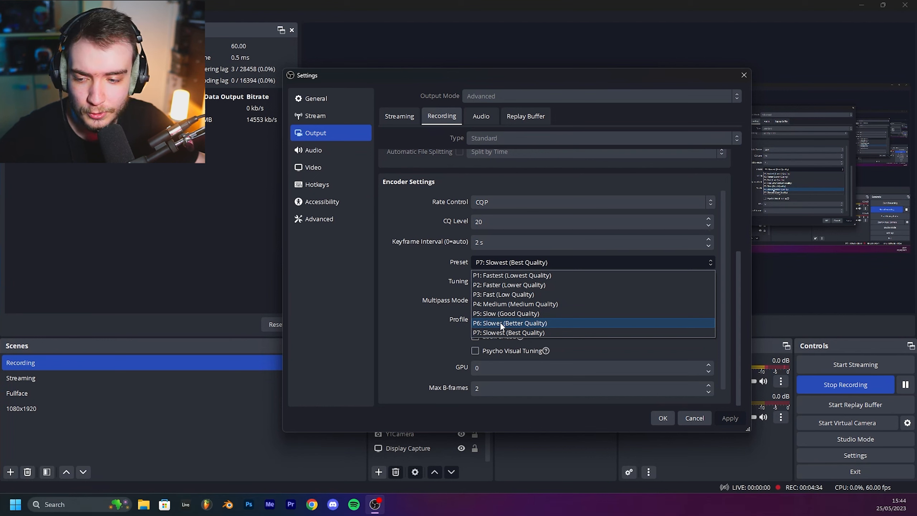
left_click(454, 280)
left_click(488, 281)
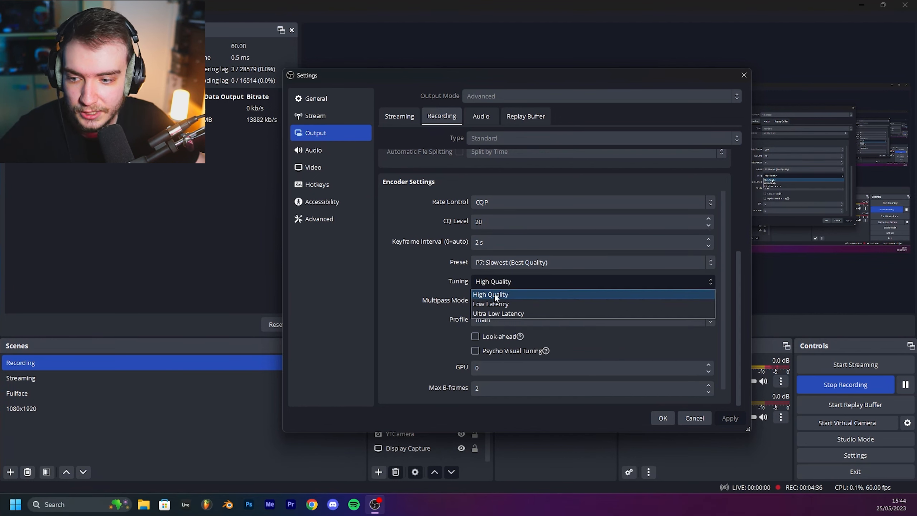
left_click(495, 295)
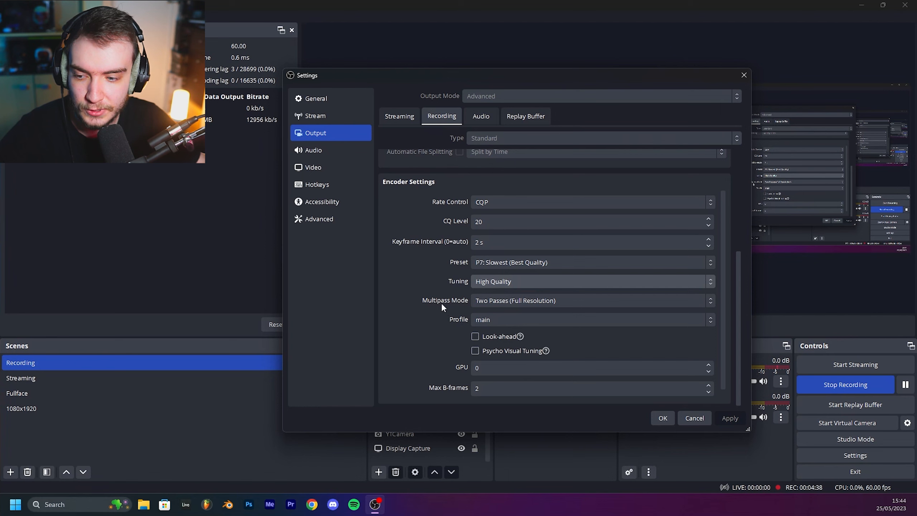
Set the multipass mode to Two Passes (Full Resolution) and check the encoder's profile options.
left_click(484, 302)
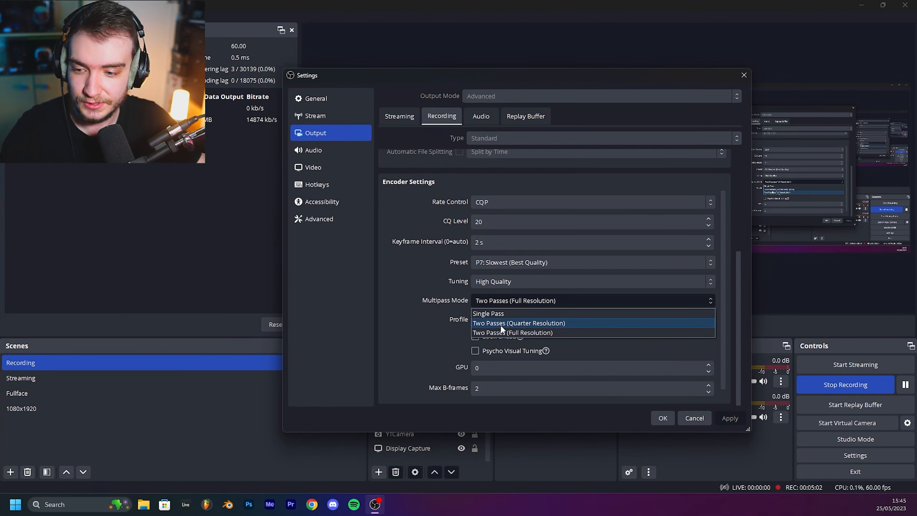
left_click(516, 313)
left_click(531, 301)
left_click(502, 334)
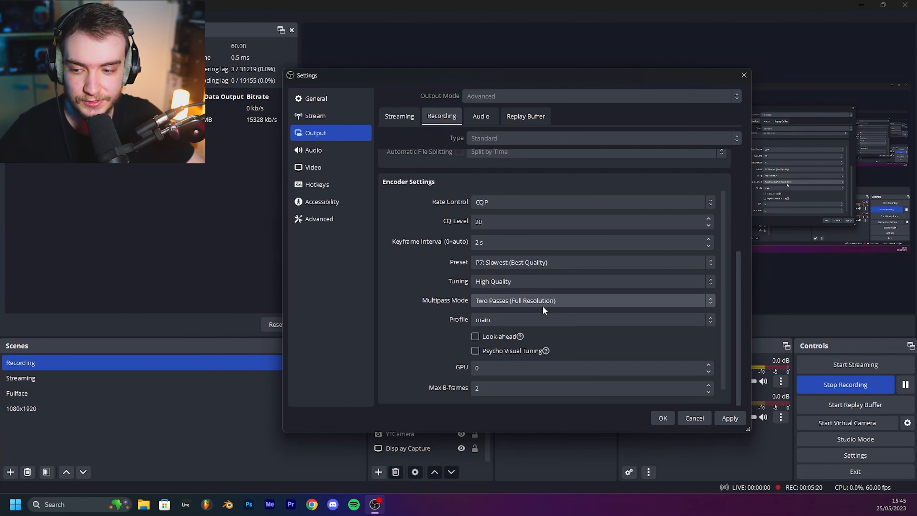
left_click(513, 318)
left_click(512, 318)
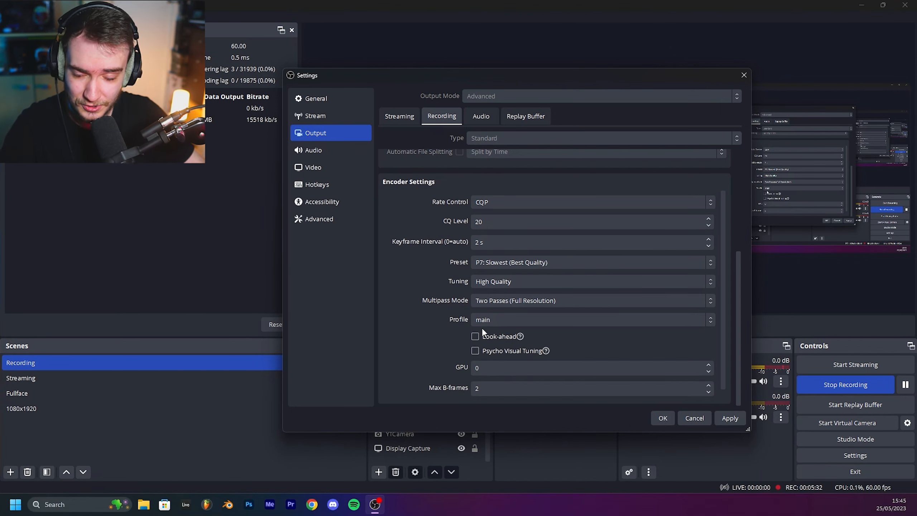
scroll(425, 326, "down", 1)
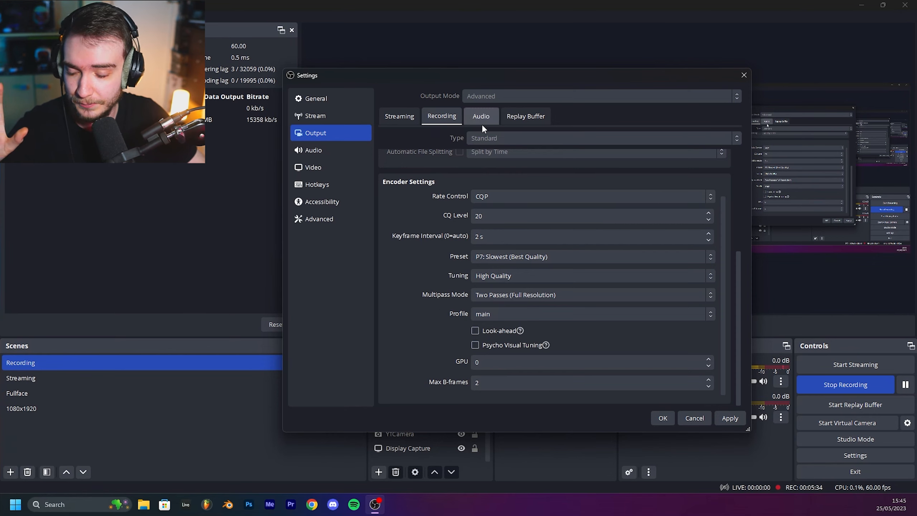
Open the video settings and check the base canvas resolution, output resolution and frame rate.
left_click(327, 174)
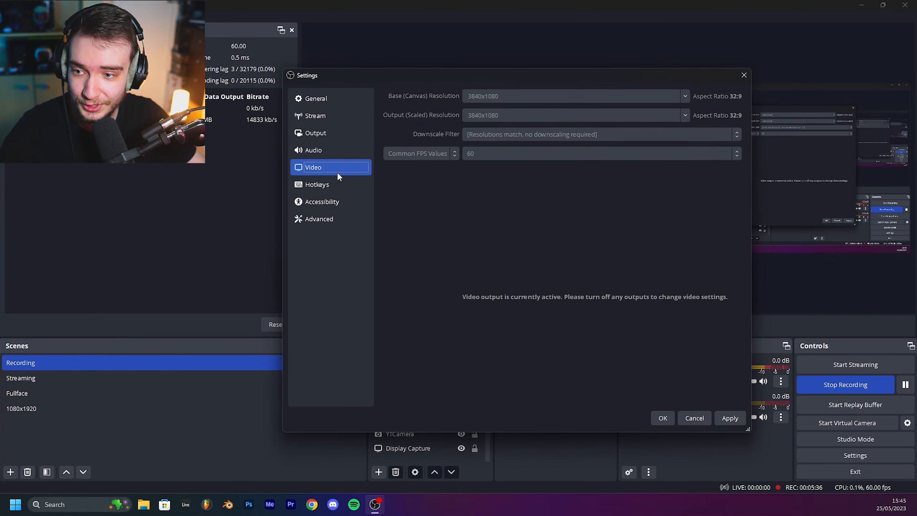
left_click_drag(499, 76, 563, 77)
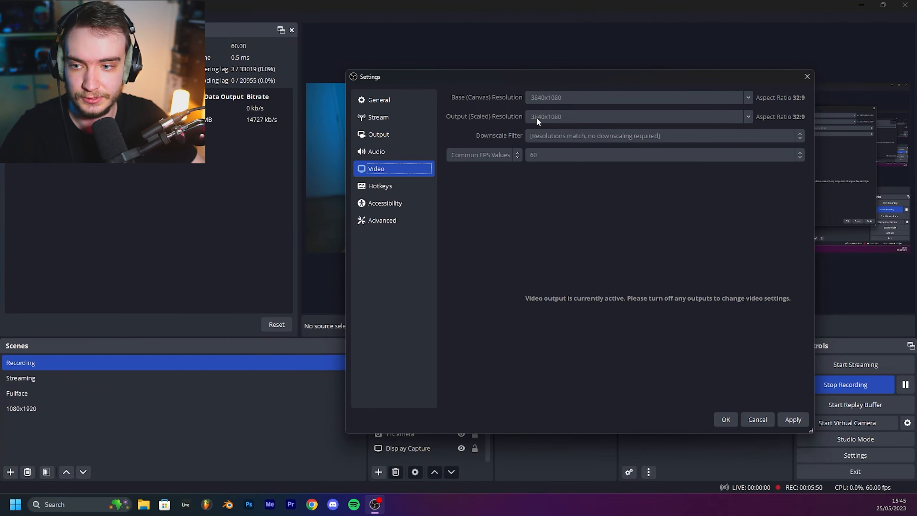
left_click_drag(569, 76, 551, 59)
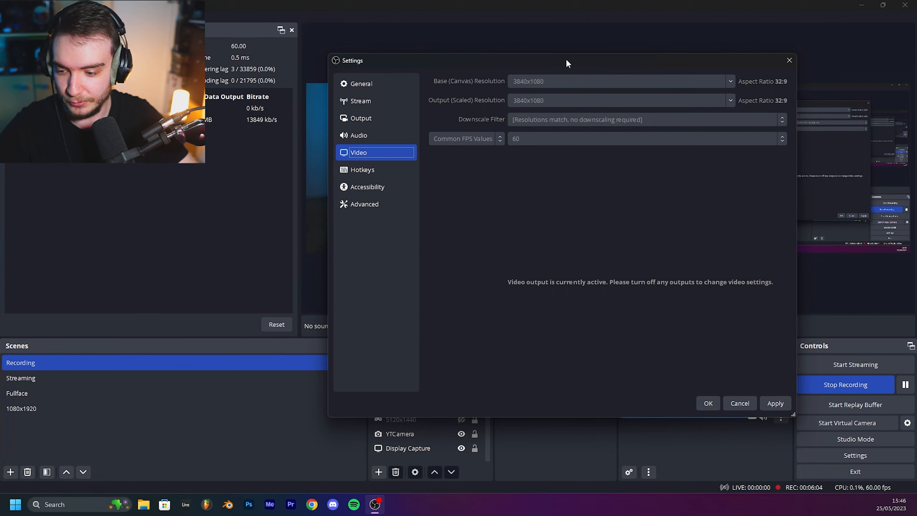
Switch to Calculator and multiply 1920 by 2 to work out the double-width canvas.
key("super")
type("calc")
key("Return")
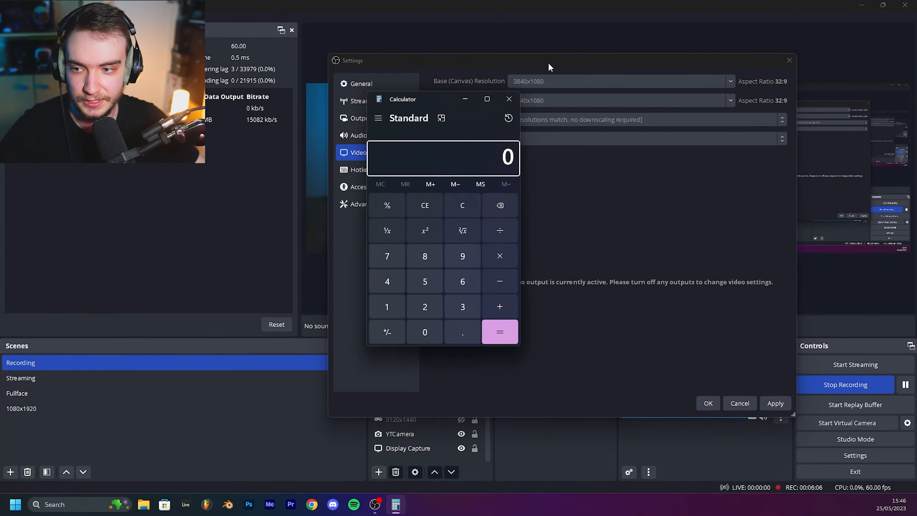
left_click_drag(417, 102, 511, 116)
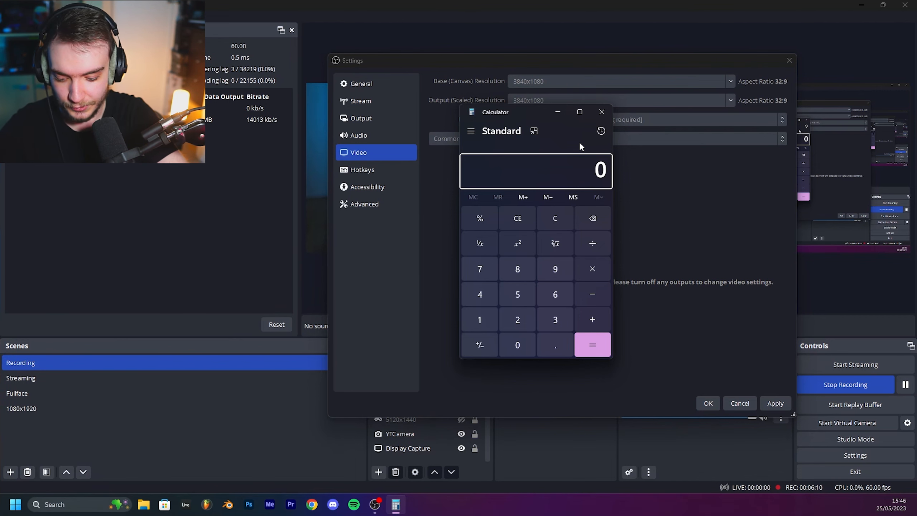
type("1920")
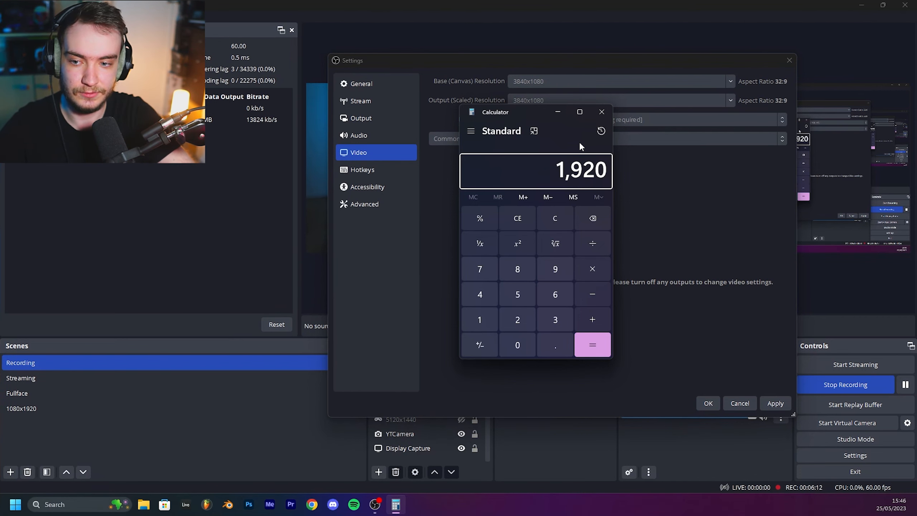
type("*2")
key("Return")
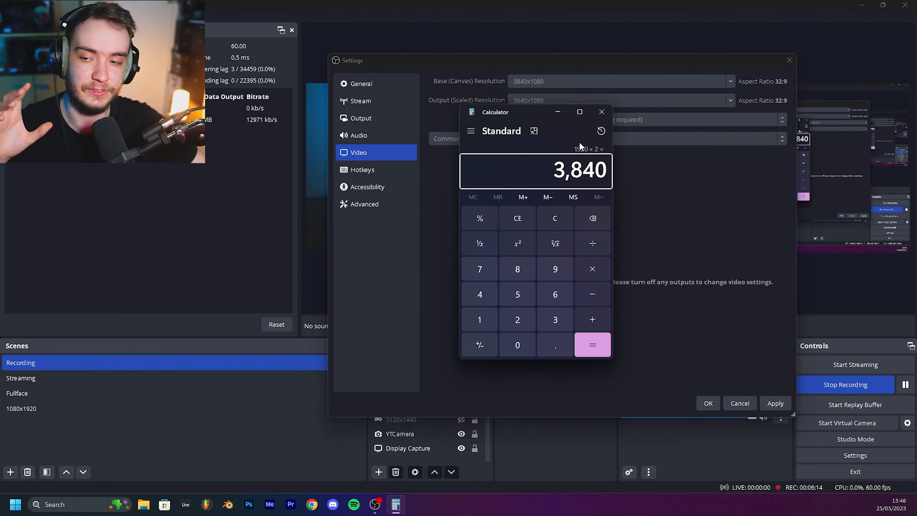
Return to the OBS Studio settings and open the advanced settings.
left_click(738, 265)
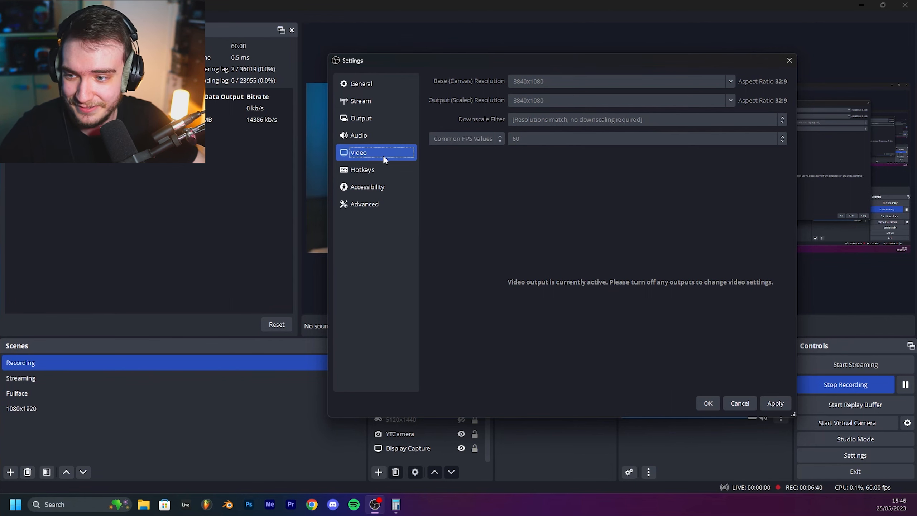
left_click(386, 169)
left_click(363, 187)
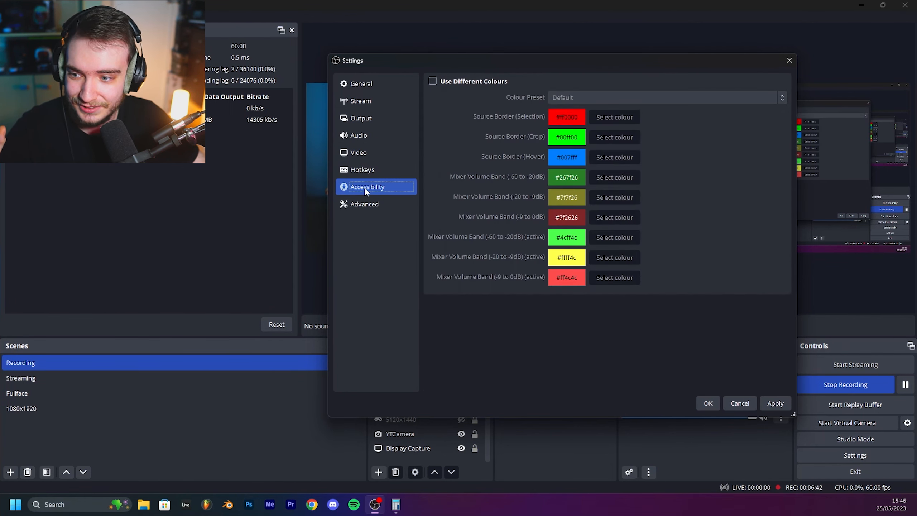
left_click(369, 201)
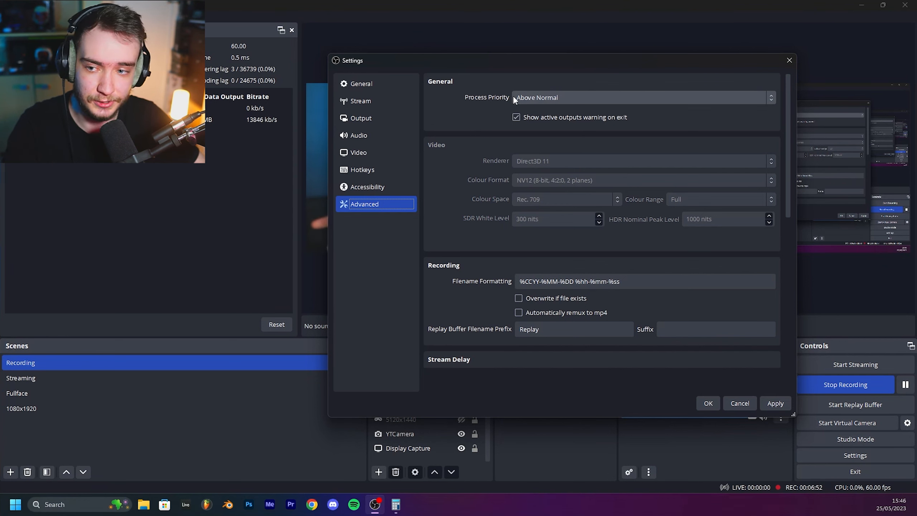
Set the process priority to Above Normal and look over the remaining advanced settings.
left_click(539, 101)
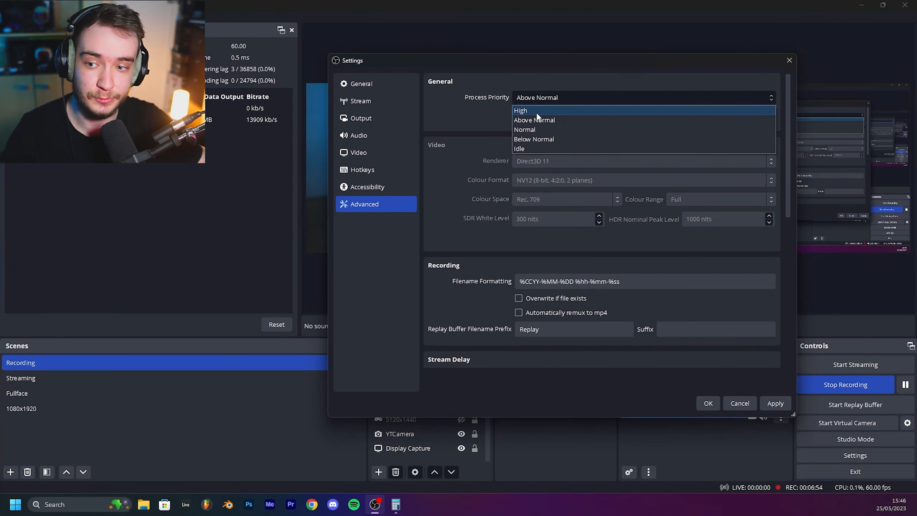
left_click(540, 117)
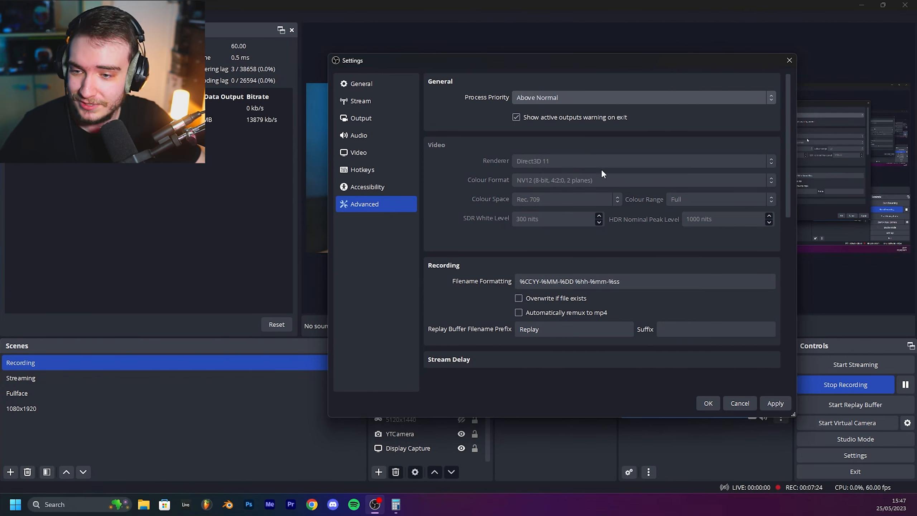
left_click(563, 93)
left_click(566, 98)
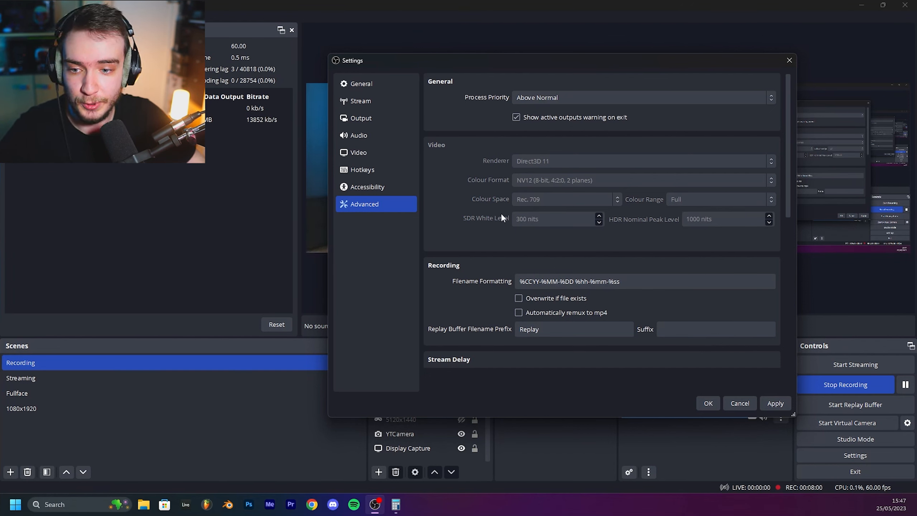
left_click_drag(788, 150, 779, 209)
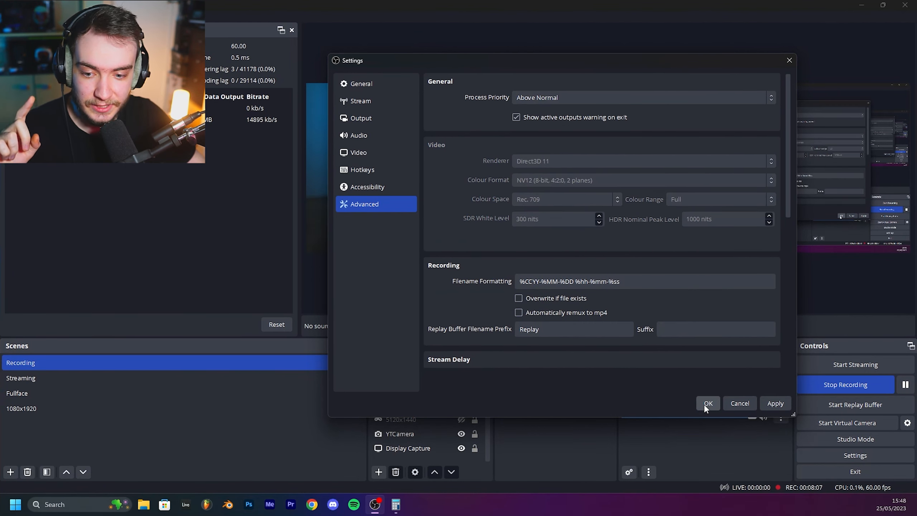
Check the recording format in the recording output settings and close the settings.
left_click(383, 118)
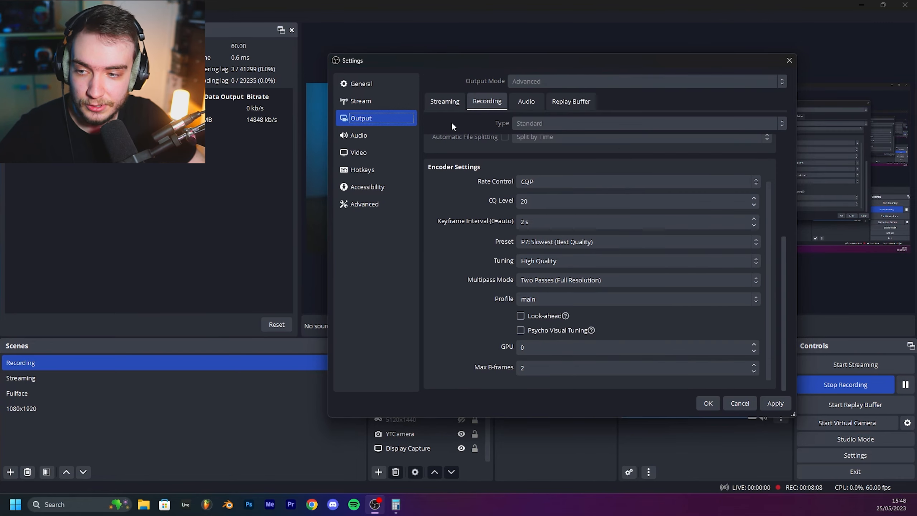
scroll(783, 208, "up", 5)
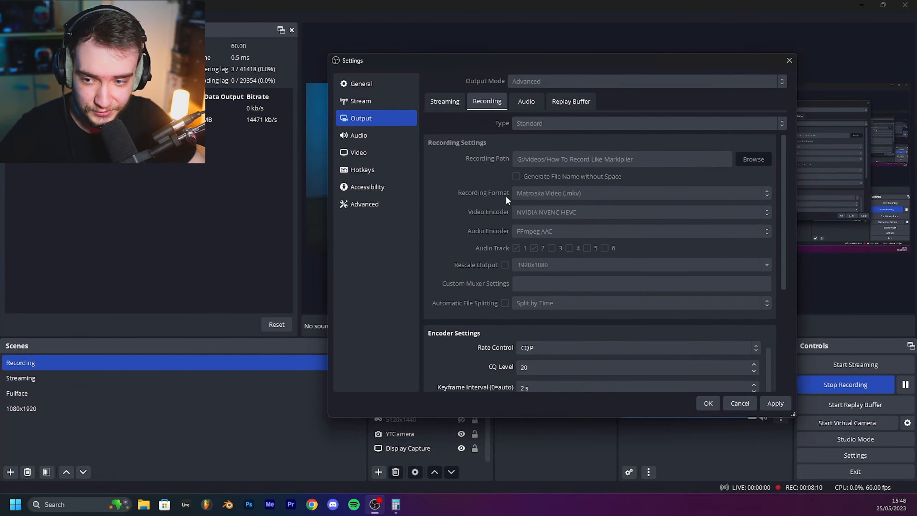
left_click(716, 397)
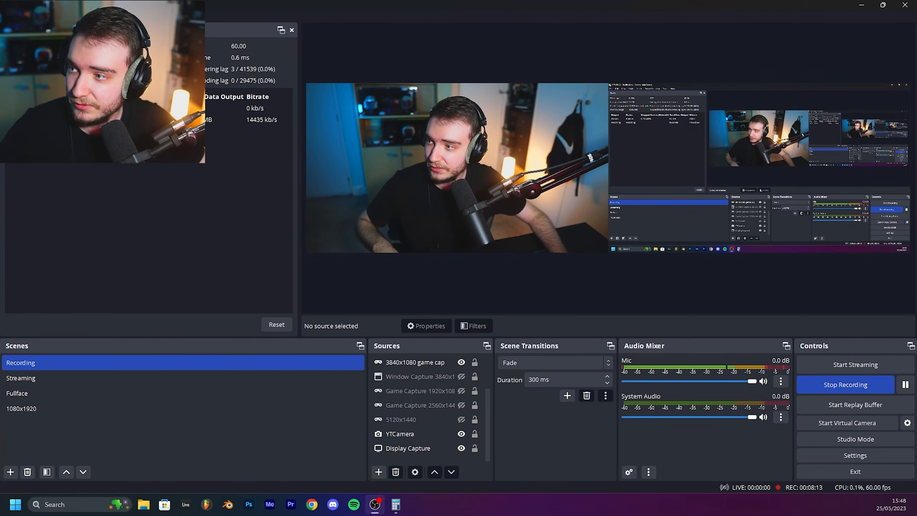
left_click(9, 16)
left_click(30, 43)
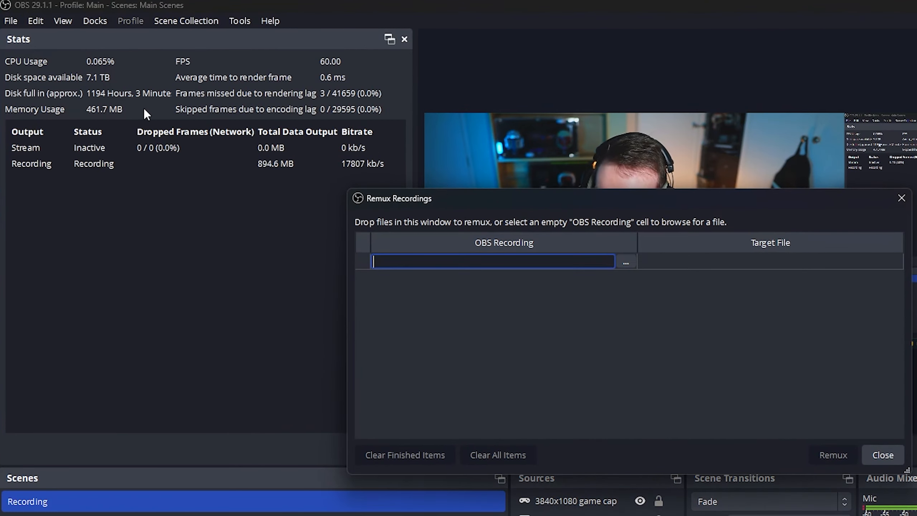
left_click(626, 262)
left_click(502, 348)
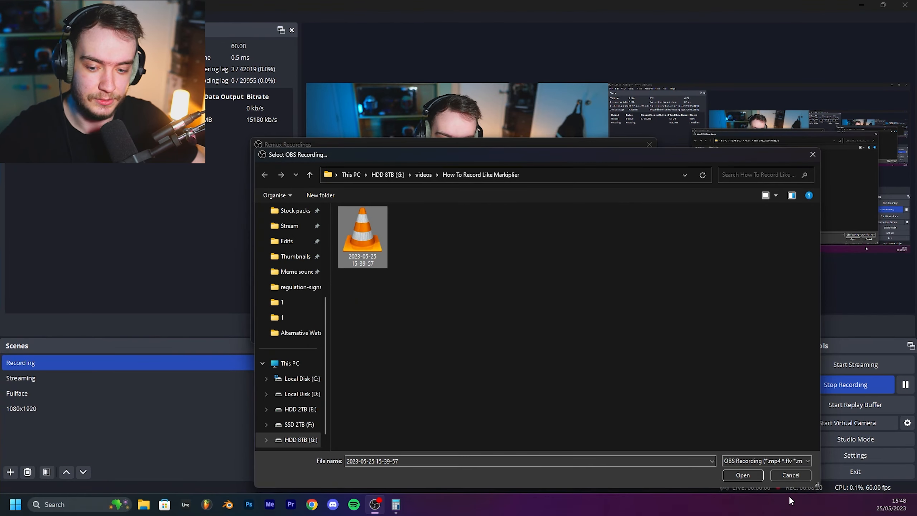
left_click(799, 475)
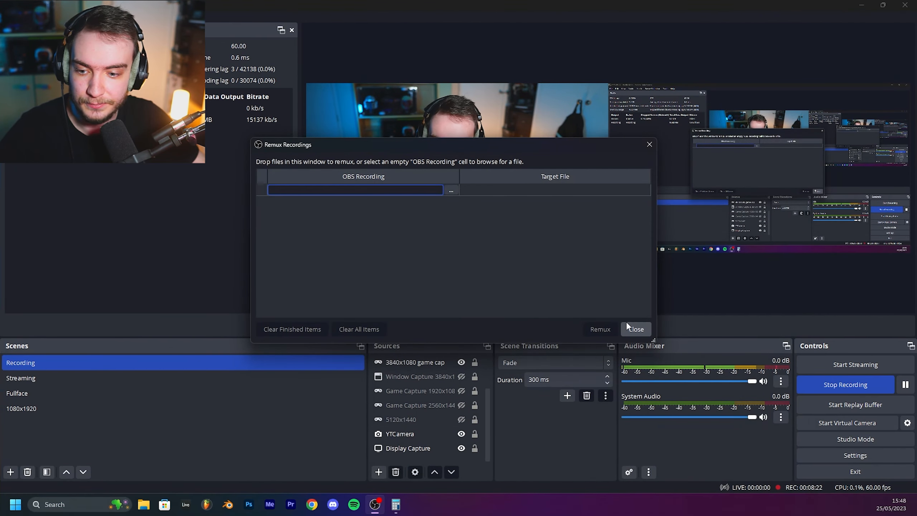
left_click(628, 325)
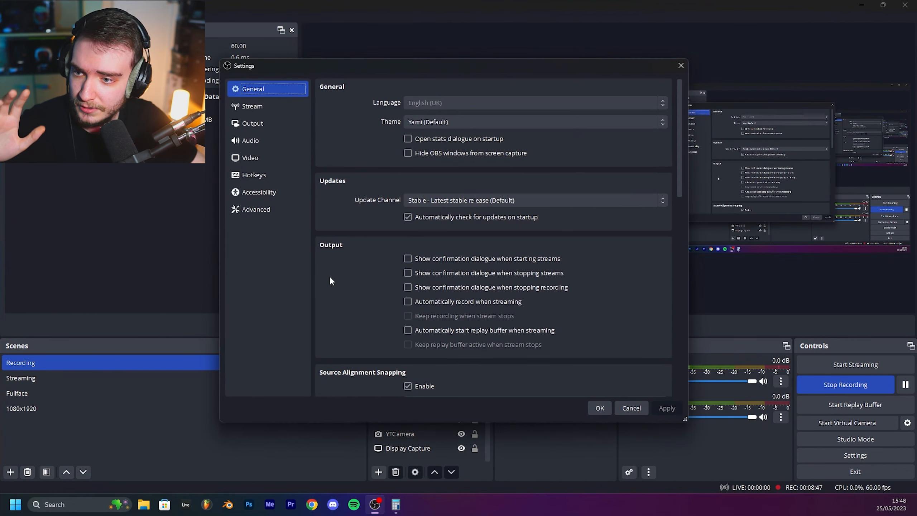
Look through the stream settings and the streaming and audio output settings, and close the settings.
left_click(267, 109)
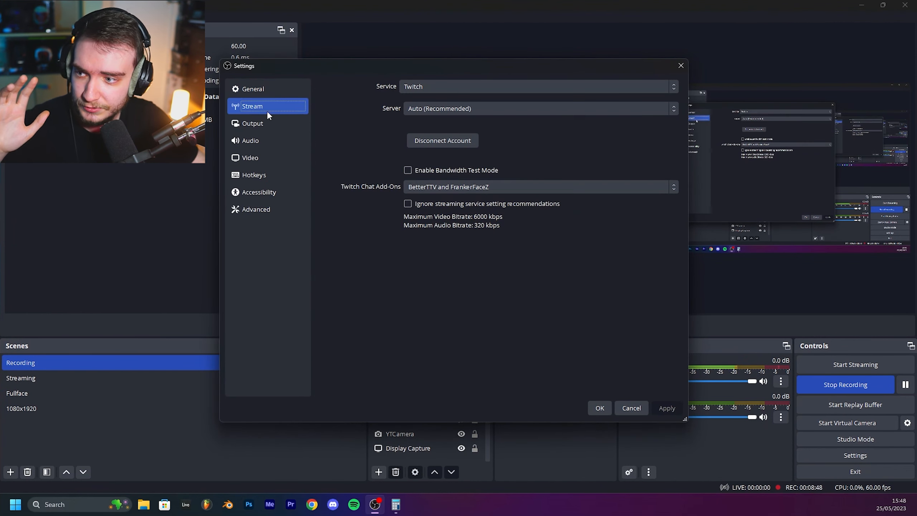
left_click(266, 121)
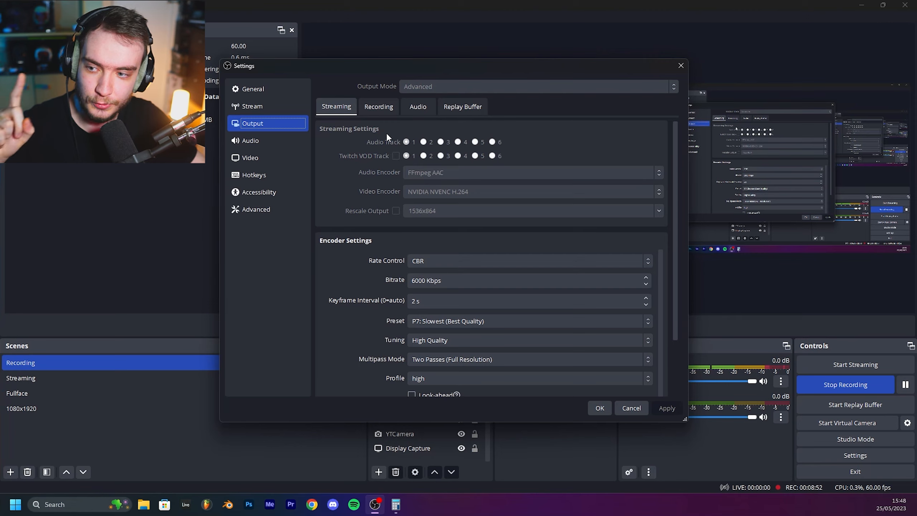
left_click(418, 102)
left_click(345, 105)
left_click(604, 407)
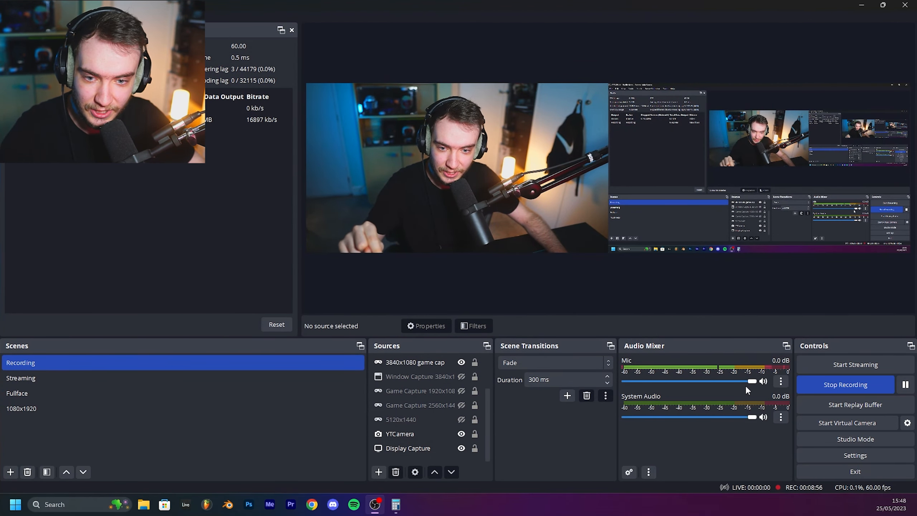
Examine the track assignments of the microphone and system audio in the advanced audio properties.
left_click(781, 417)
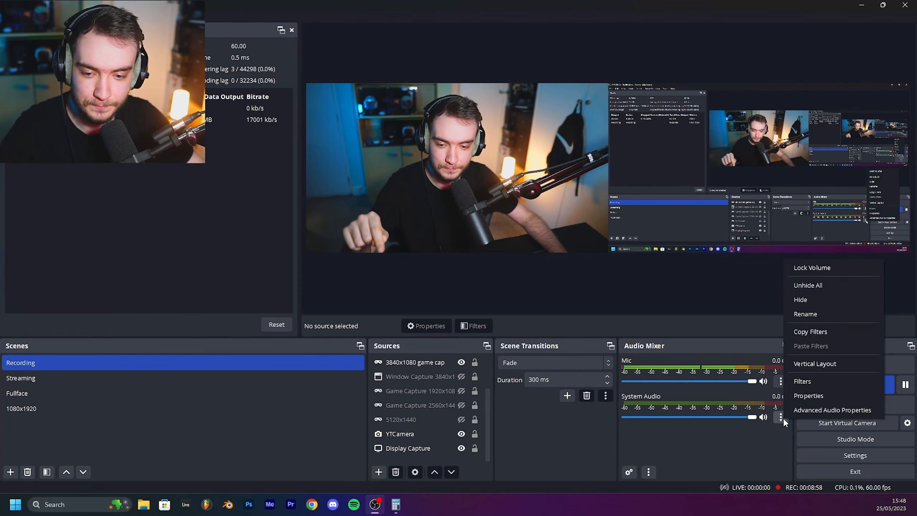
left_click(799, 413)
left_click_drag(470, 163, 578, 204)
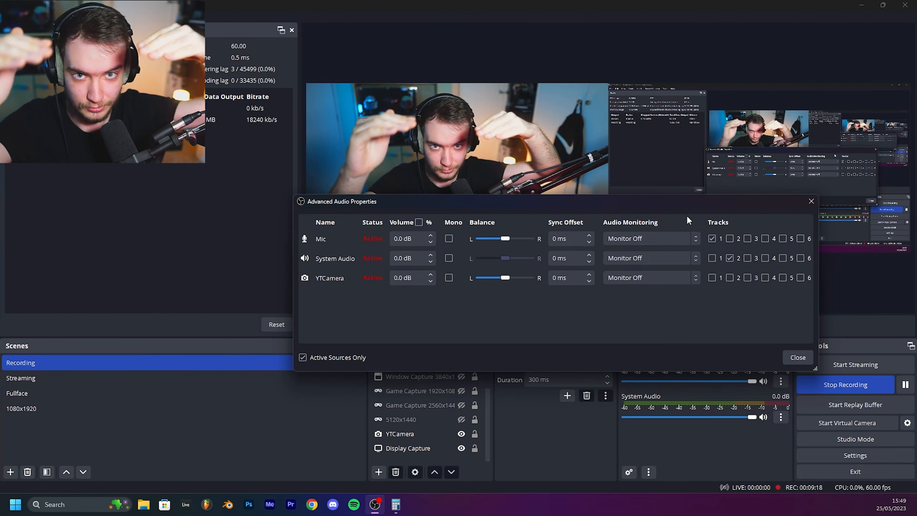
left_click(797, 357)
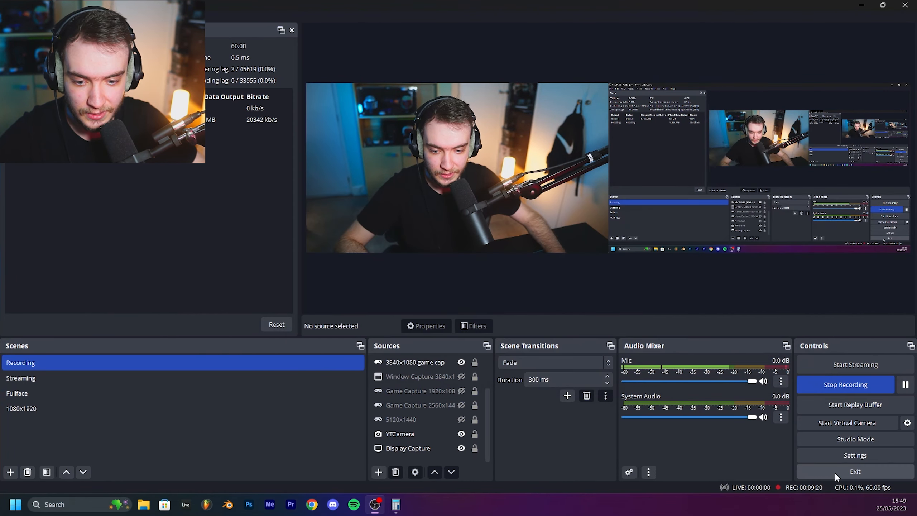
Reopen the output settings and check which audio tracks are enabled for recording.
left_click(854, 458)
left_click(281, 124)
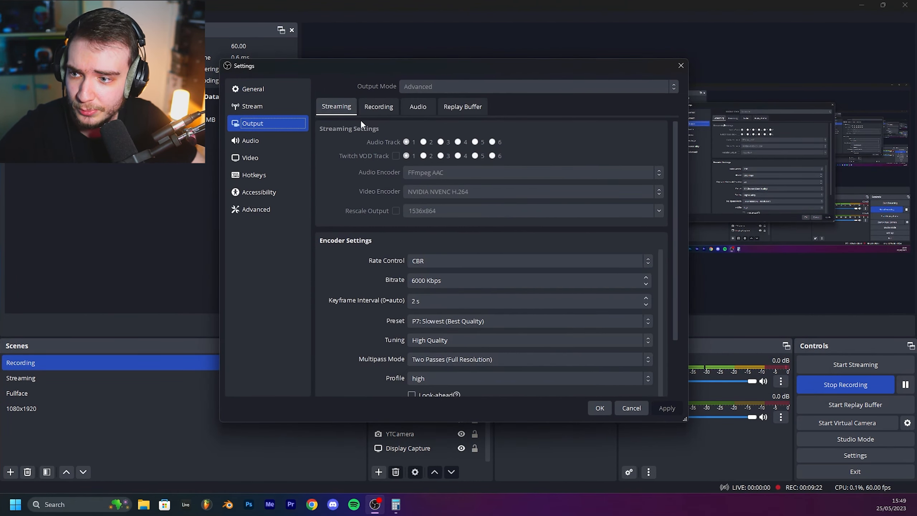
left_click(419, 108)
left_click(363, 105)
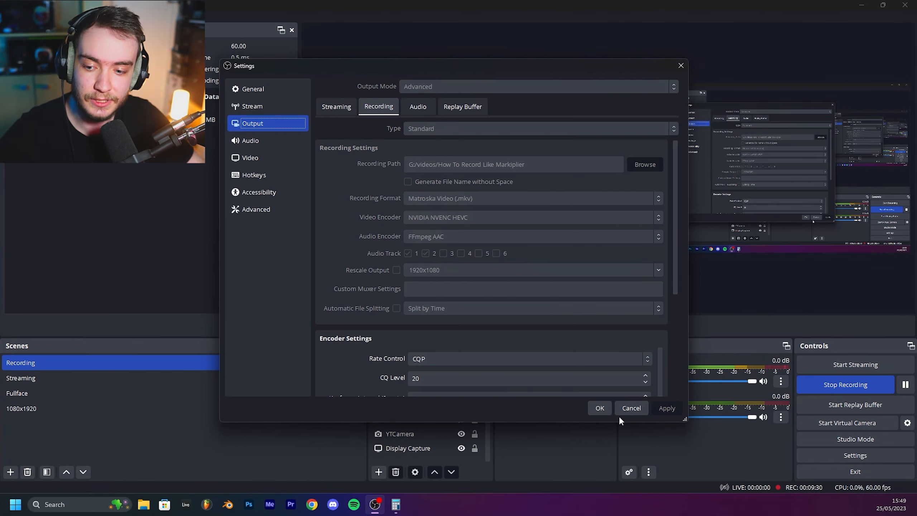
left_click(597, 408)
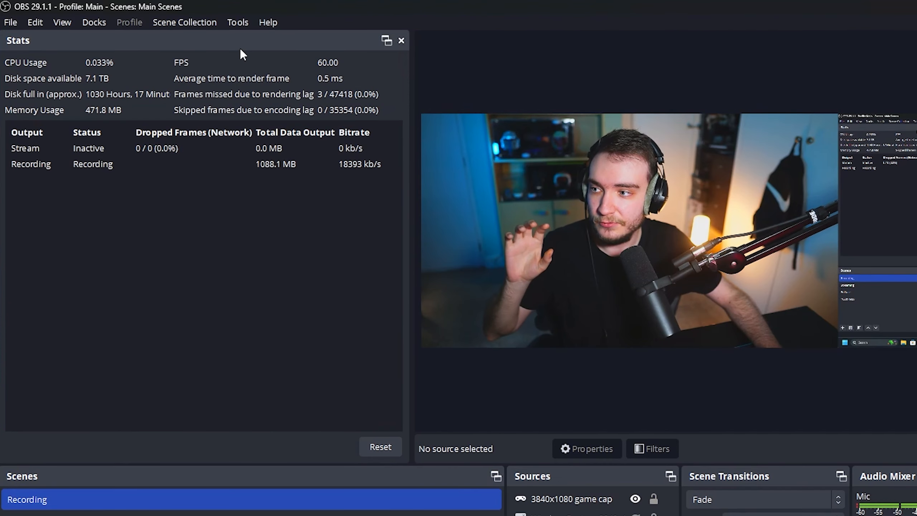
Hide the status bar and show it again.
left_click(263, 24)
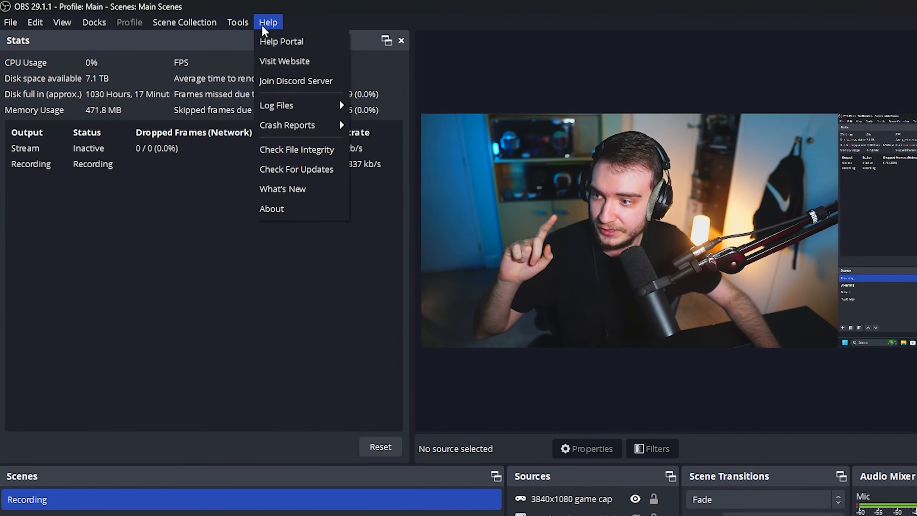
mouse_move(62, 22)
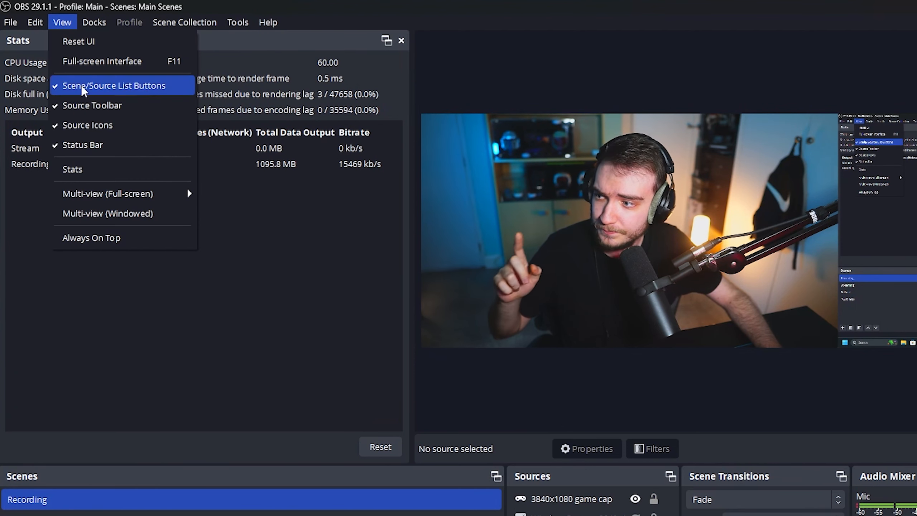
left_click(86, 144)
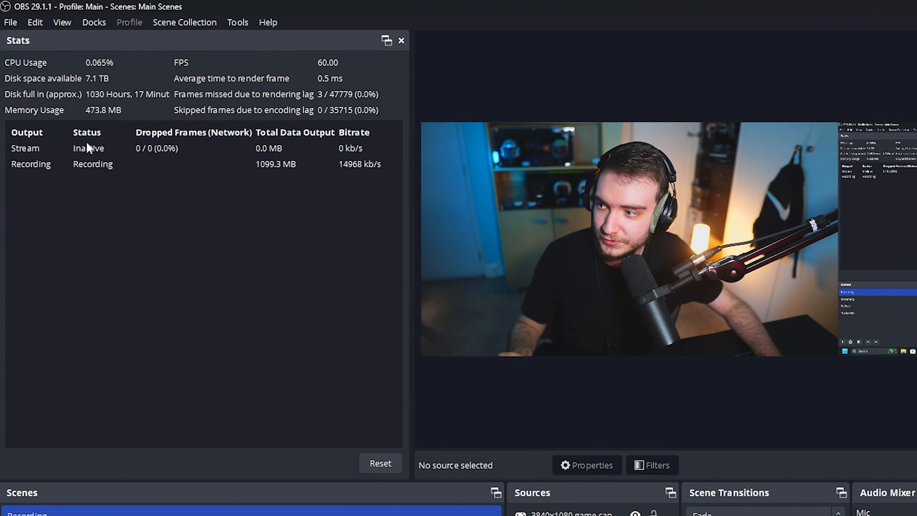
left_click(70, 25)
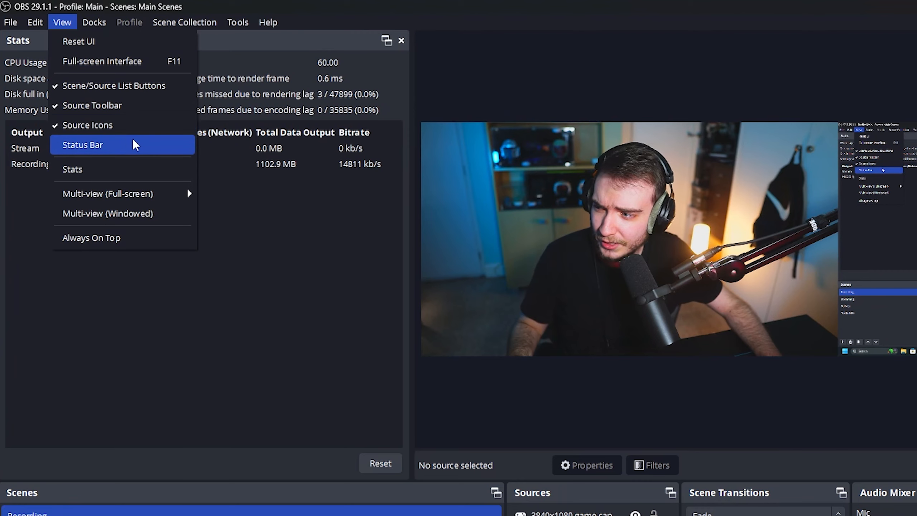
left_click(132, 145)
Open the Stats window, examine the frames missed through rendering lag and skipped through encoding lag, and close it.
left_click(64, 22)
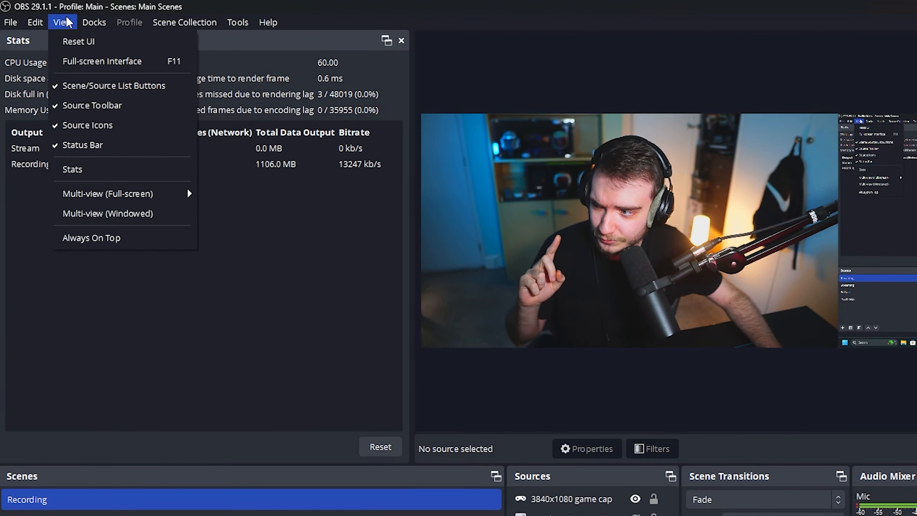
left_click(132, 177)
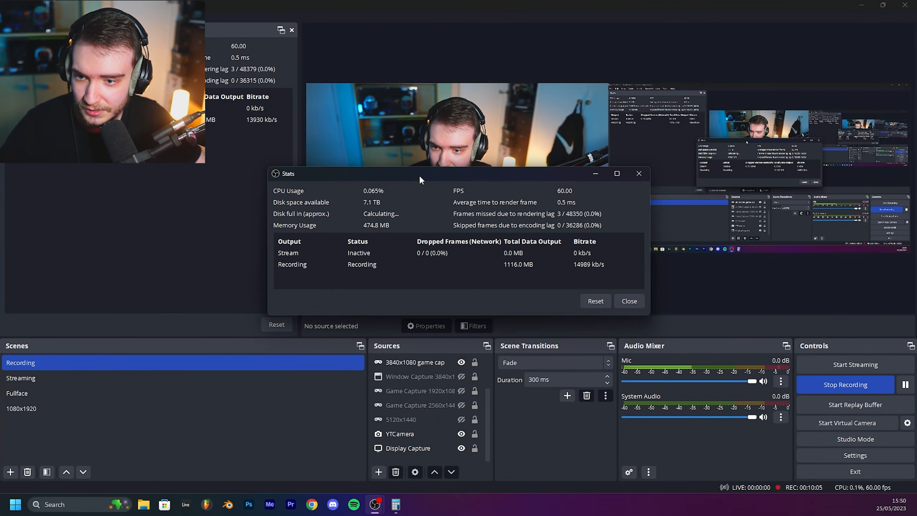
left_click_drag(576, 240, 251, 165)
left_click_drag(184, 128, 556, 266)
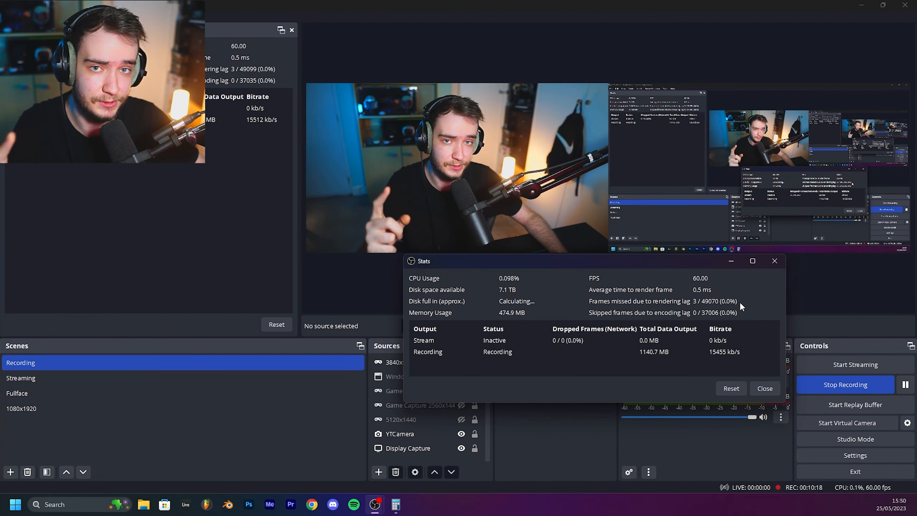
left_click(769, 392)
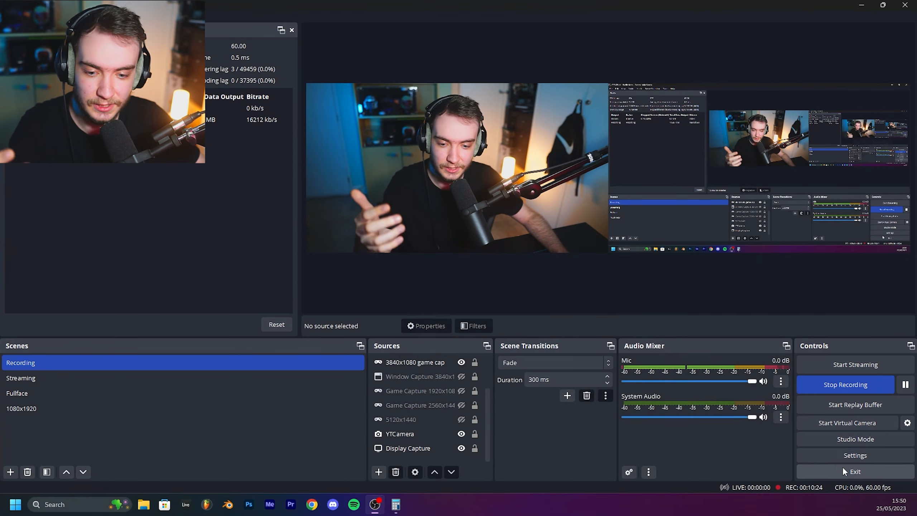
Review the recording encoder's CQ level and preset options in the output settings, and close the settings.
left_click(849, 455)
left_click(274, 123)
left_click(382, 108)
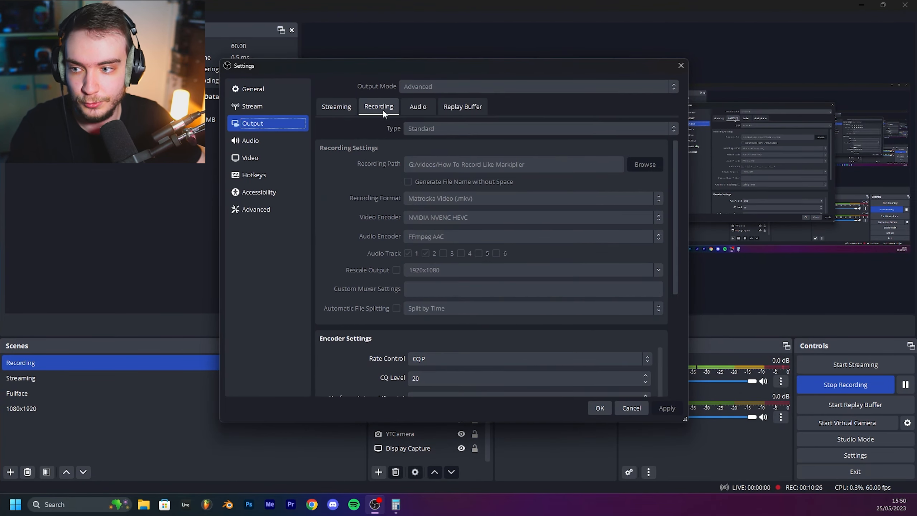
scroll(653, 278, "down", 5)
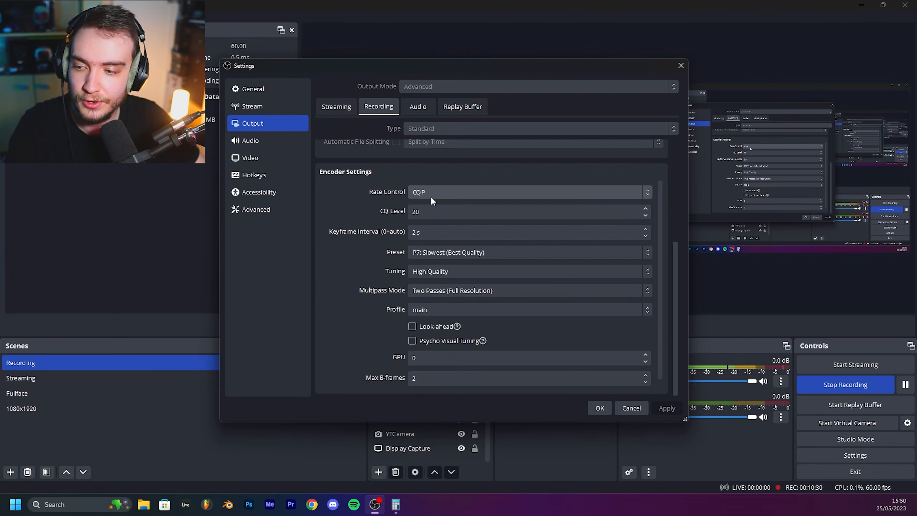
double_click(447, 212)
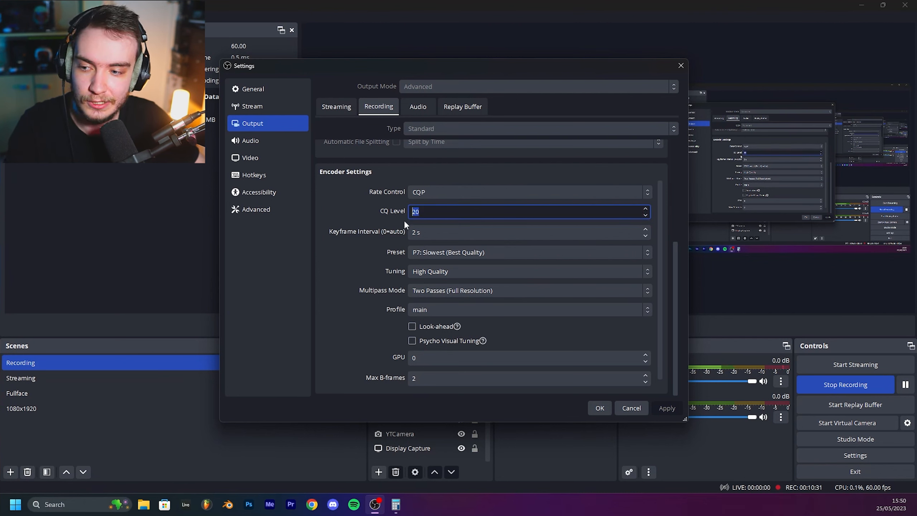
left_click(436, 251)
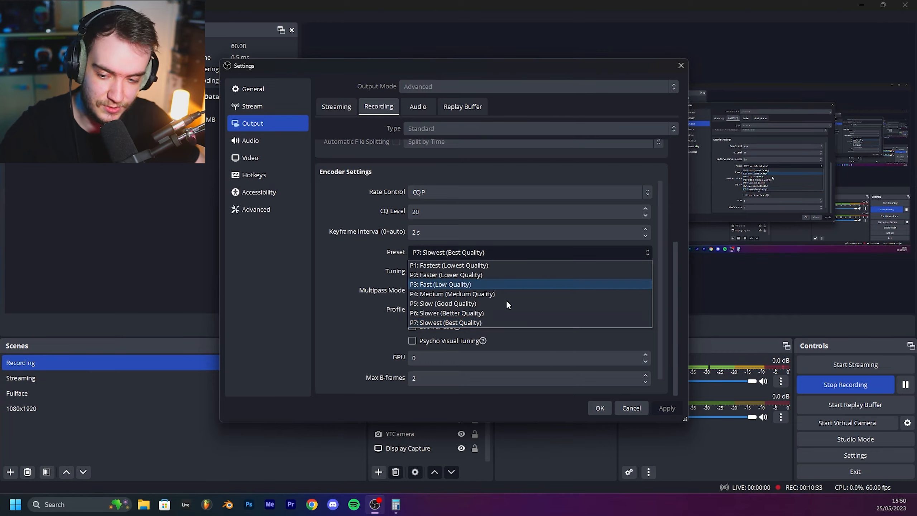
left_click(597, 407)
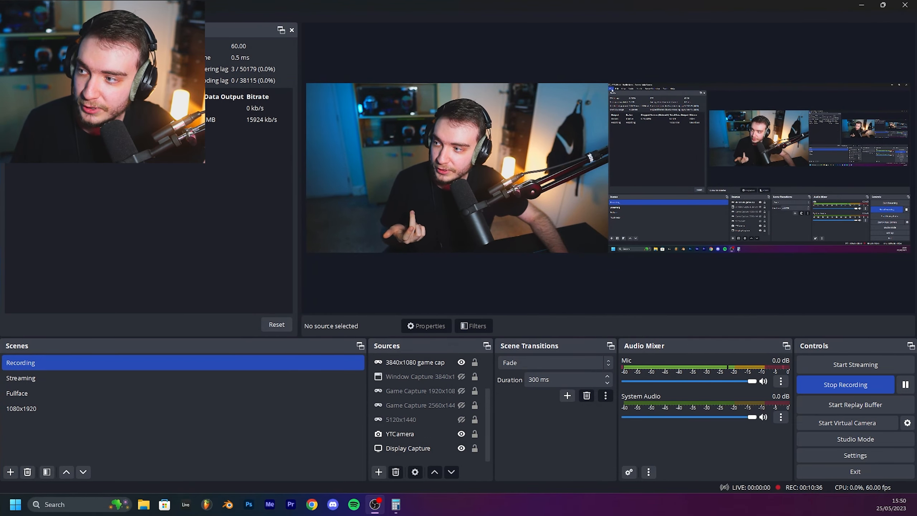
left_click(478, 186)
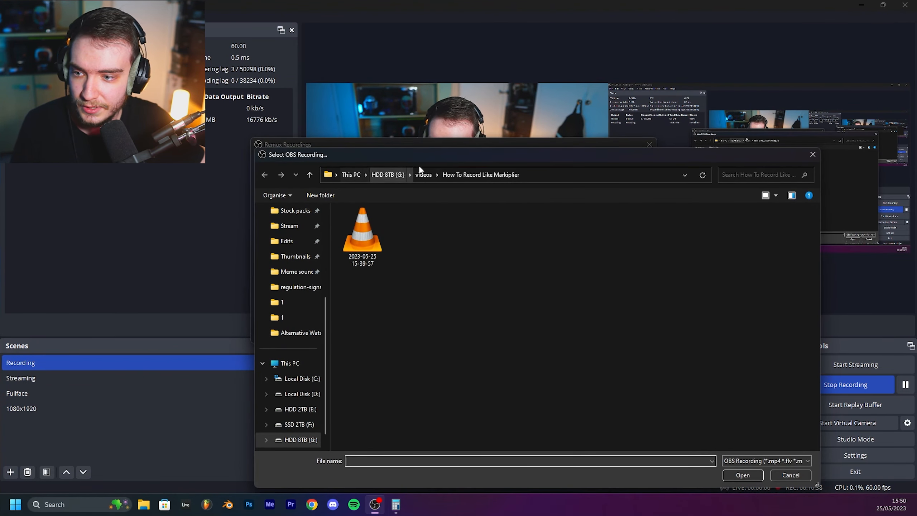
left_click(428, 180)
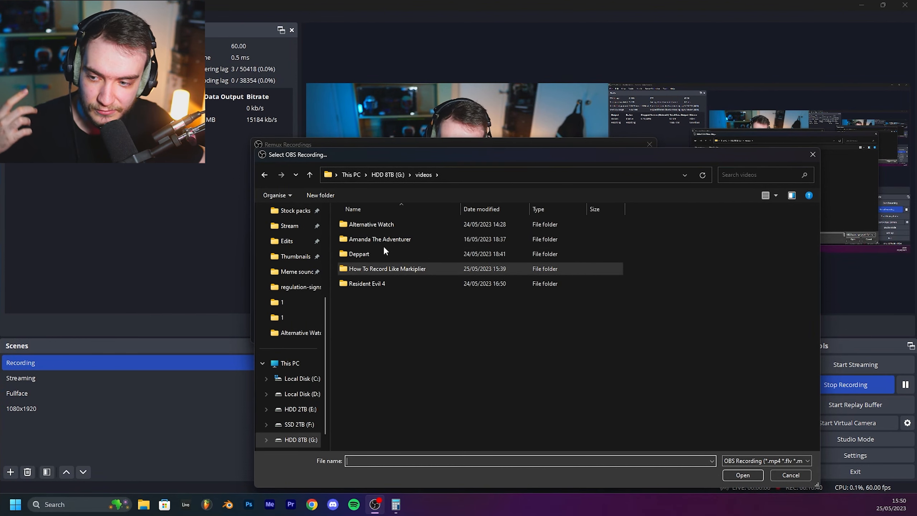
double_click(393, 240)
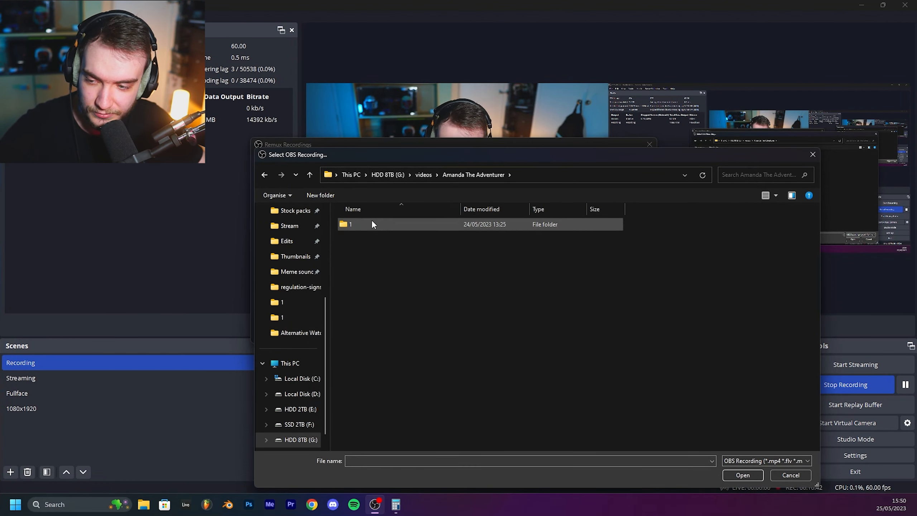
double_click(371, 221)
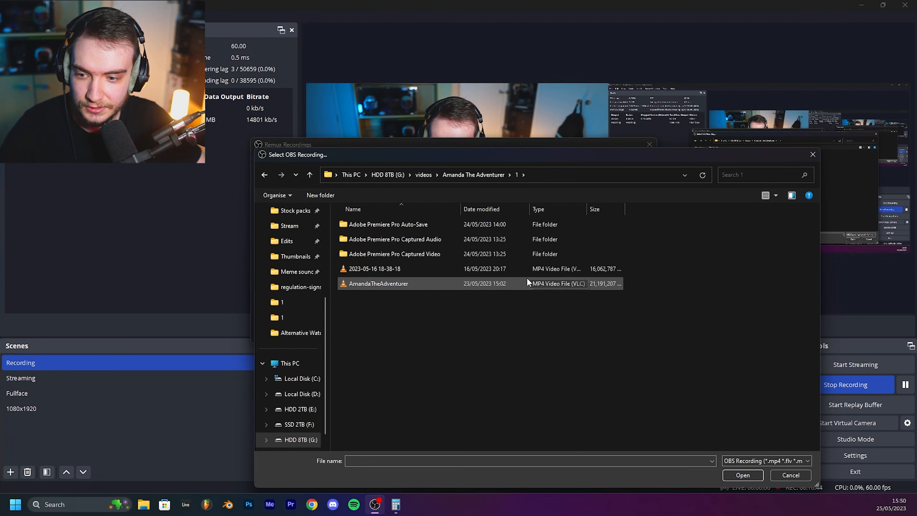
left_click(457, 268)
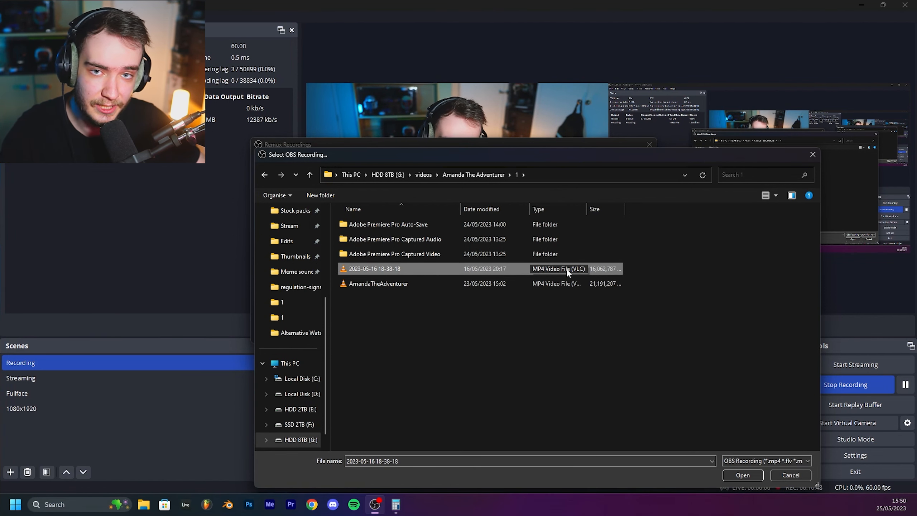
left_click(795, 475)
left_click(457, 188)
left_click(421, 175)
double_click(418, 284)
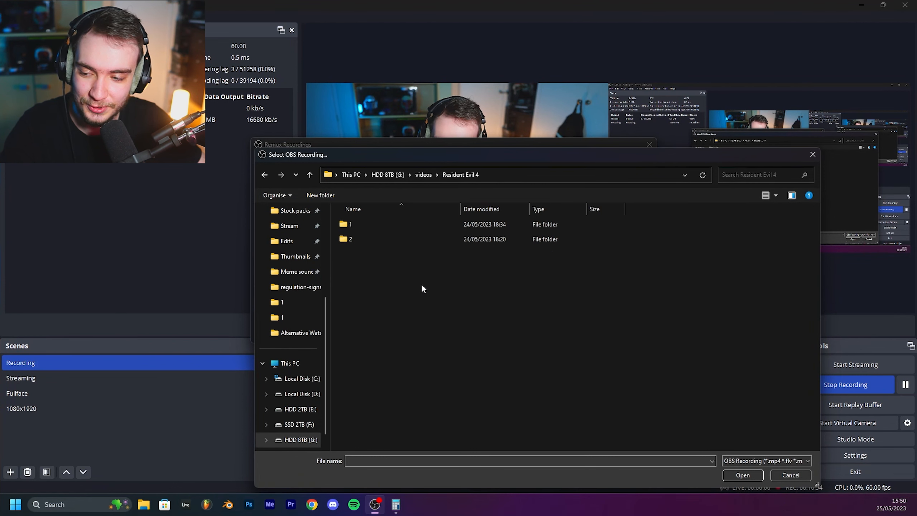
double_click(399, 236)
left_click(372, 250)
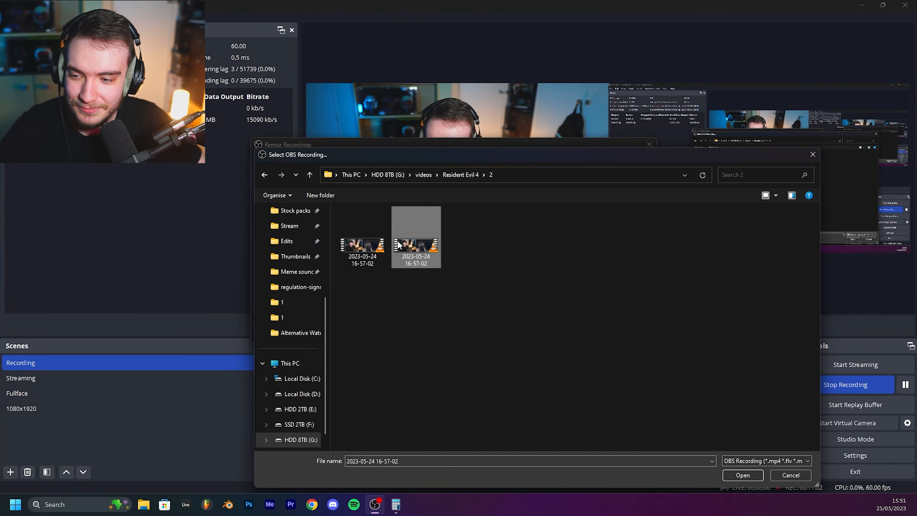
left_click(742, 474)
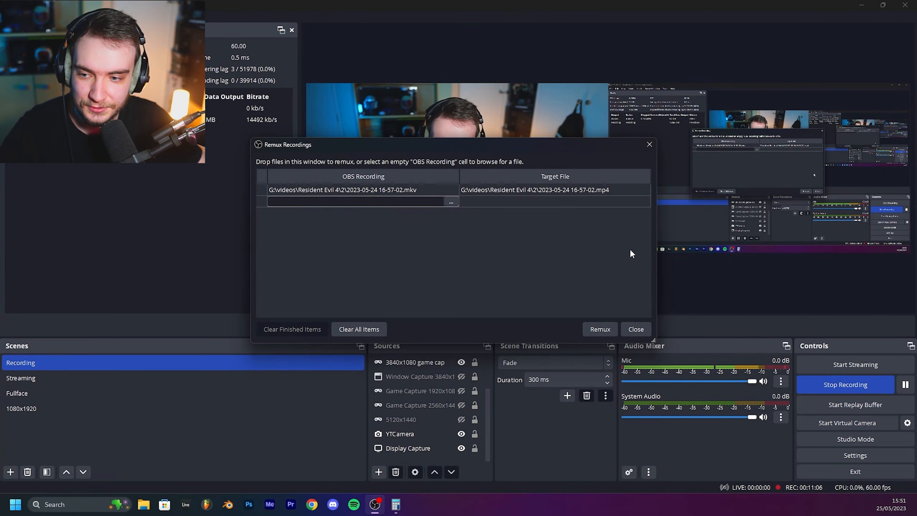
left_click(635, 329)
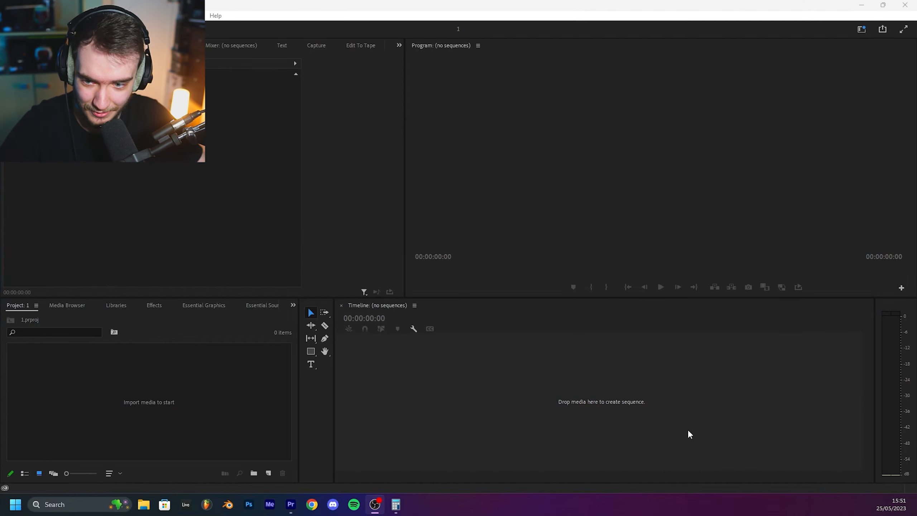
left_click(632, 402)
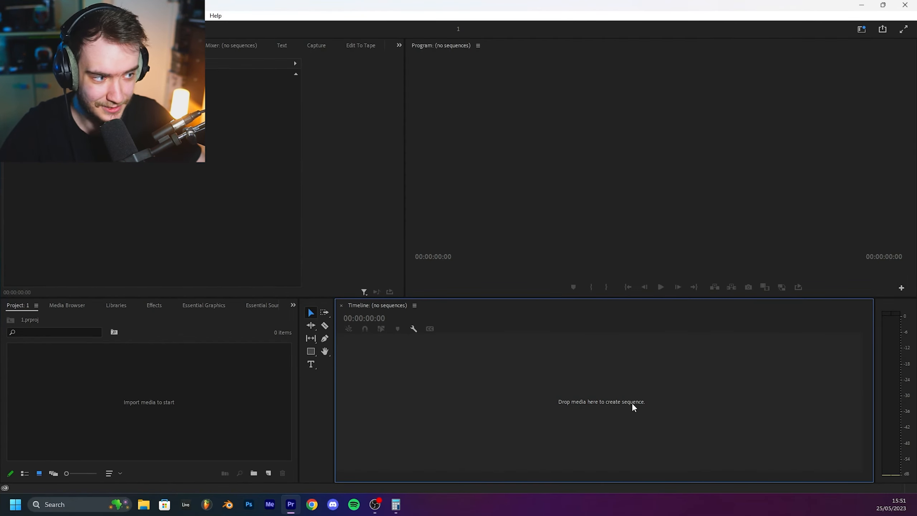
left_click(144, 504)
scroll(389, 348, "down", 2)
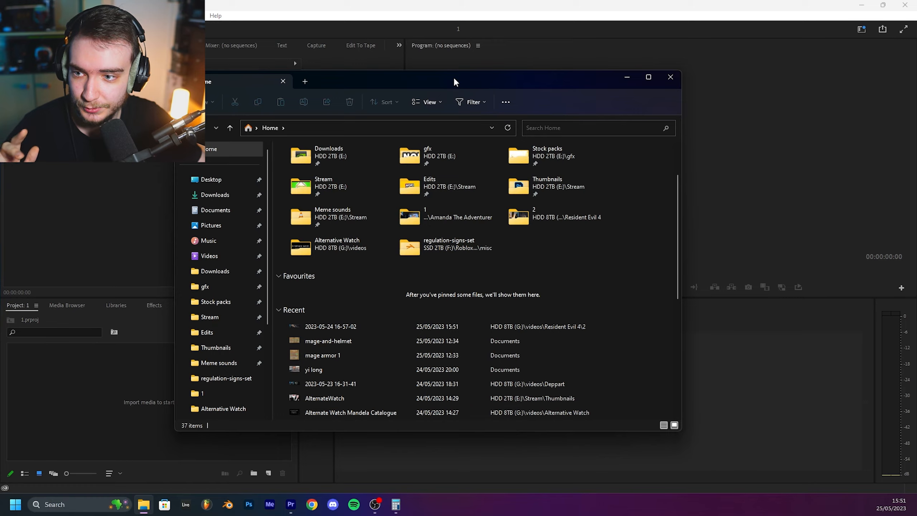
left_click_drag(453, 76, 578, 514)
left_click_drag(668, 512, 566, 301)
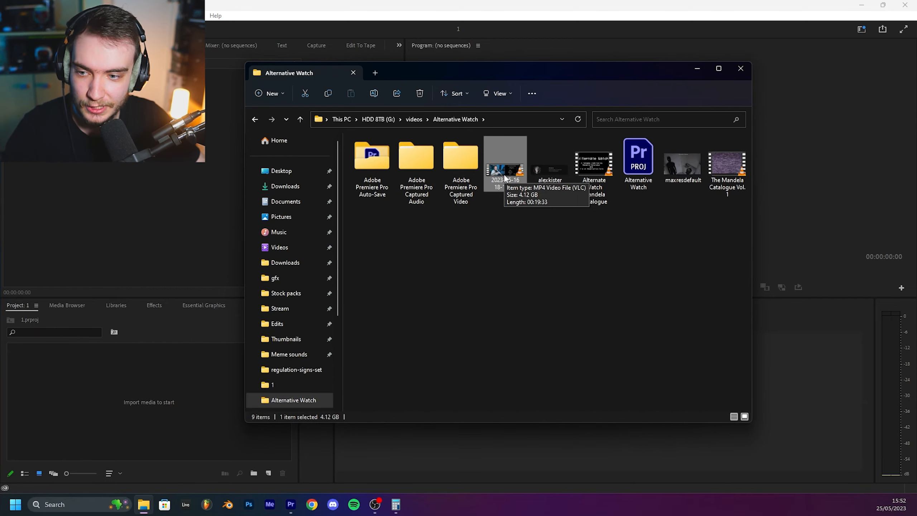
left_click_drag(505, 178, 150, 448)
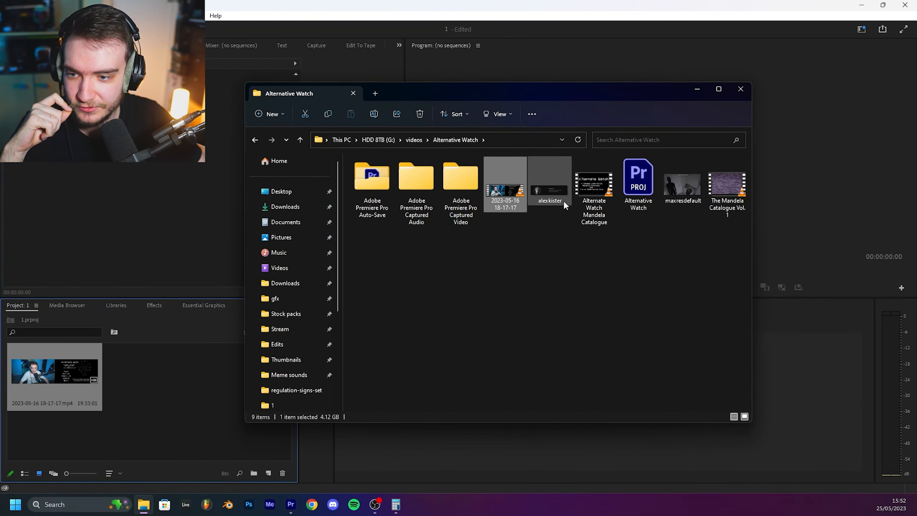
left_click_drag(509, 180, 190, 418)
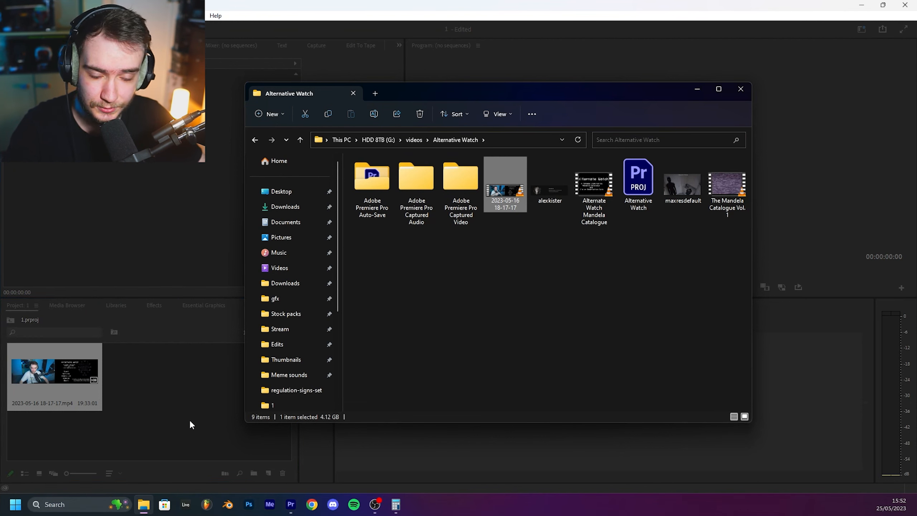
left_click(192, 462)
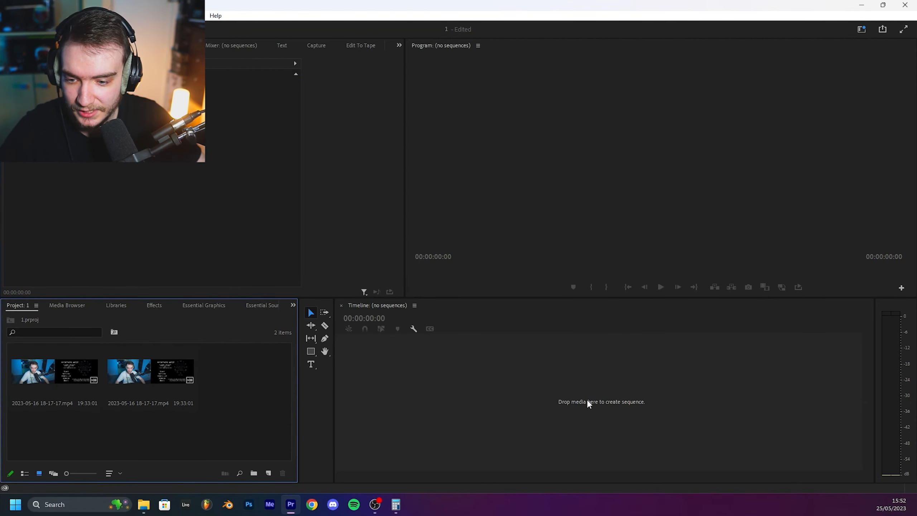
Create a sequence from the first imported clip and stack the second copy above it in the timeline.
left_click_drag(44, 377, 480, 381)
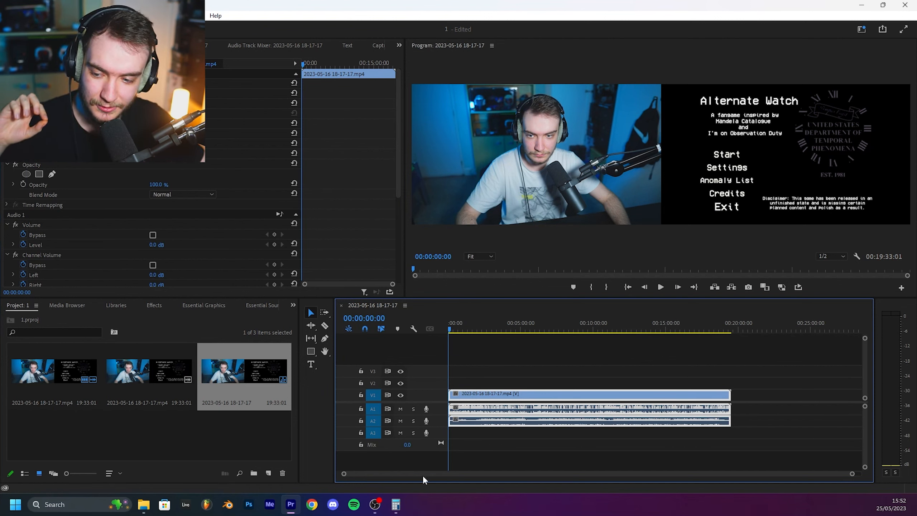
left_click_drag(153, 368, 447, 378)
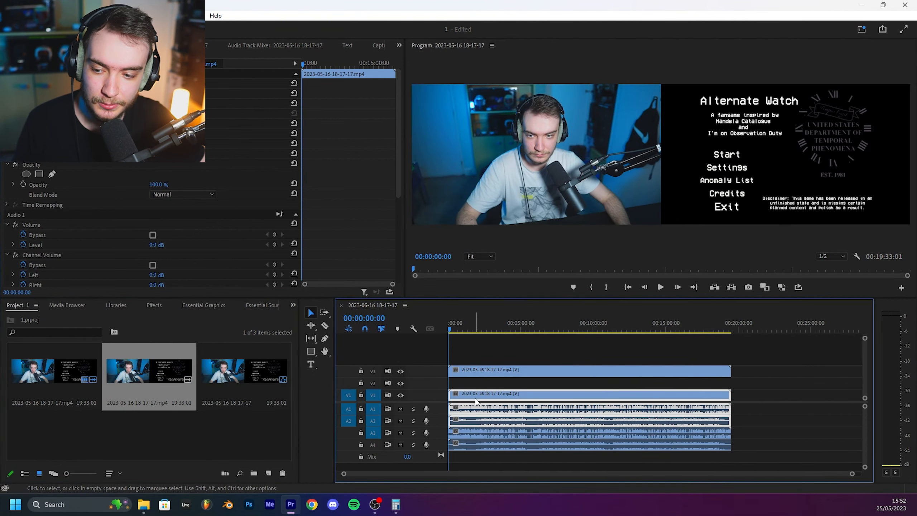
Unlink the upper copy's video from its audio and delete its duplicate audio clips from tracks A3 and A4.
left_click(504, 436)
right_click(503, 435)
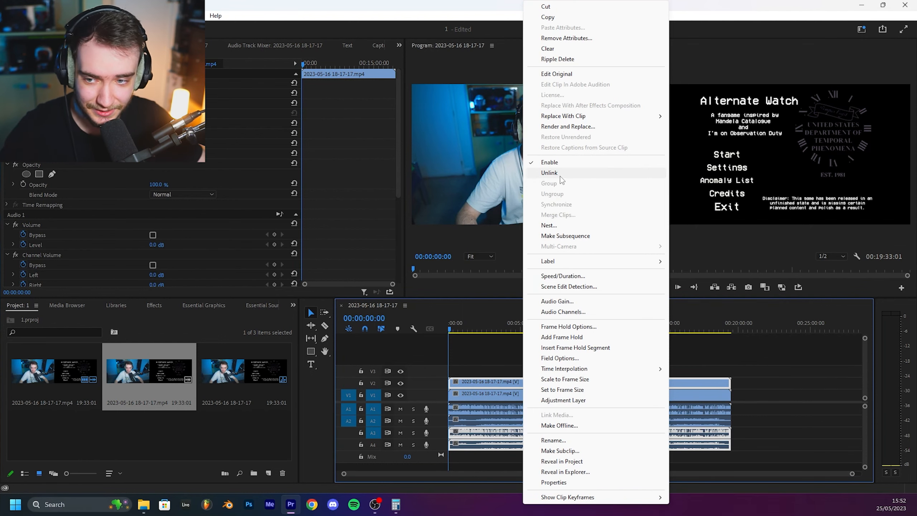
left_click(549, 173)
left_click(528, 445)
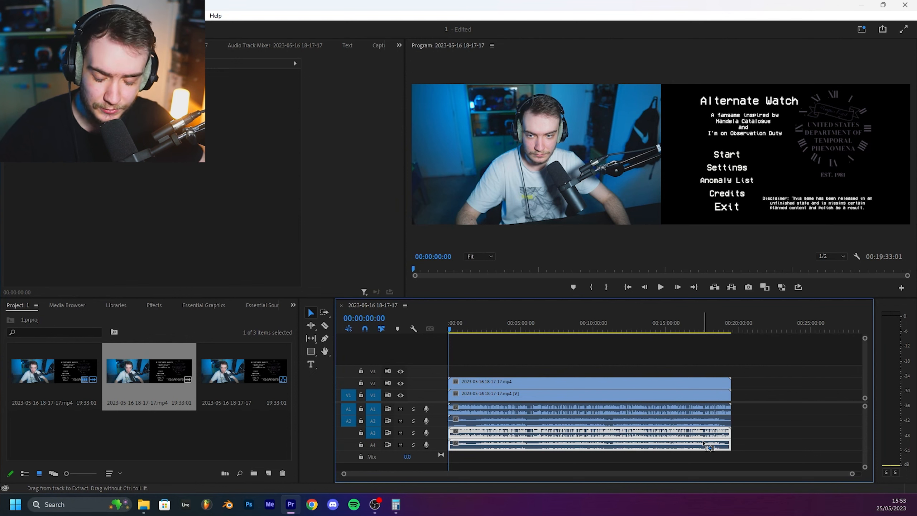
key("Delete")
Unlink the lower clip on V1 from its audio and clear the timeline selection.
left_click(503, 382)
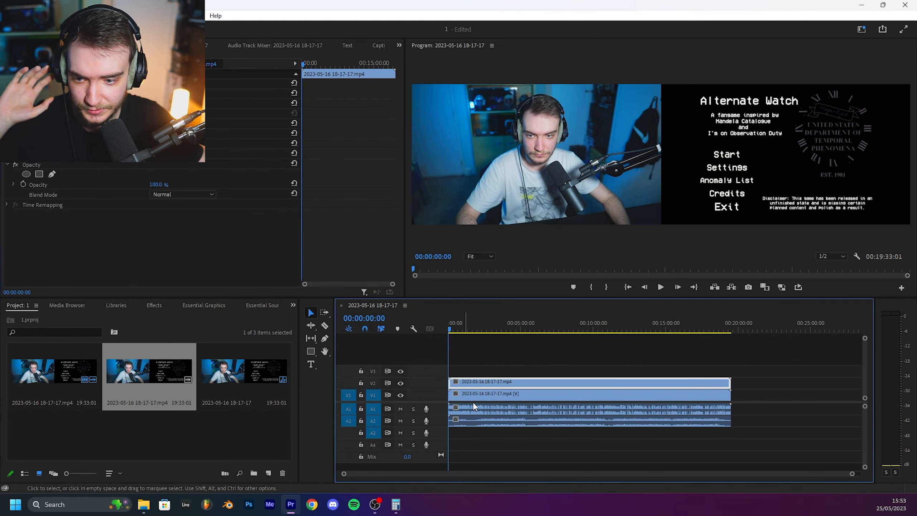
left_click(495, 390)
right_click(508, 389)
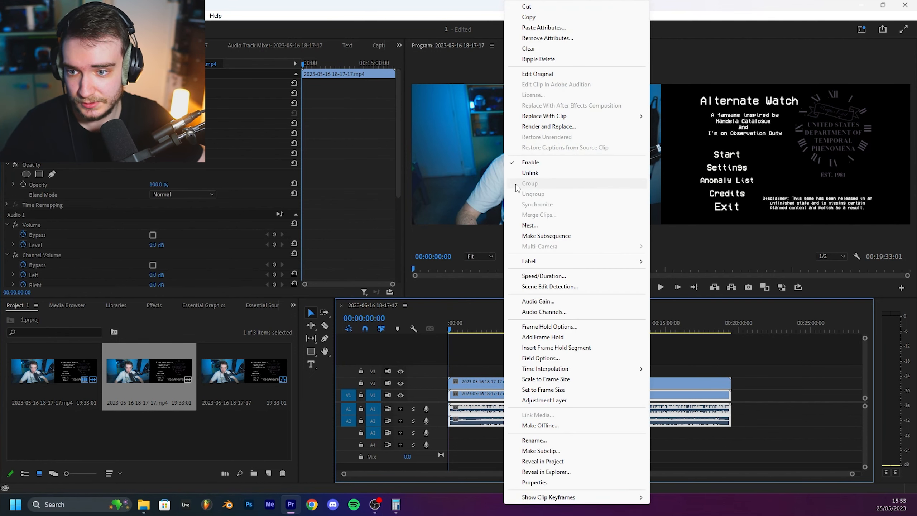
left_click(516, 172)
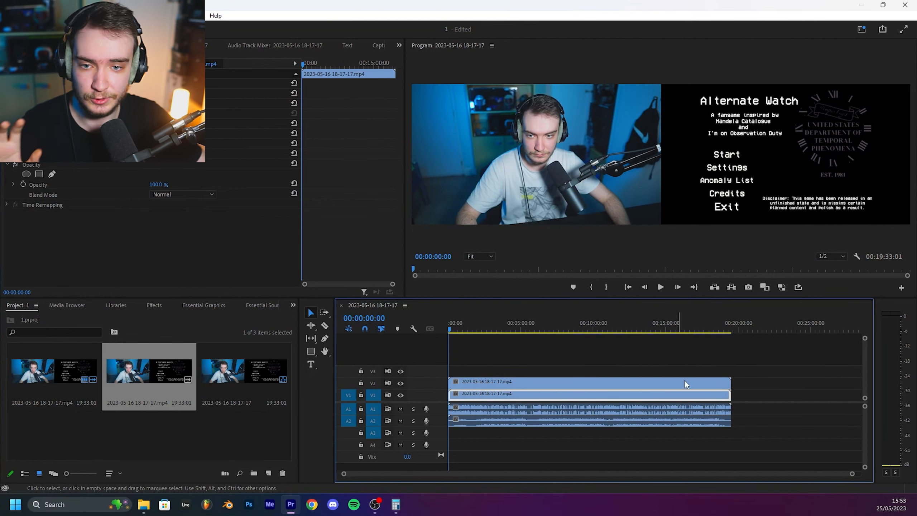
left_click(769, 406)
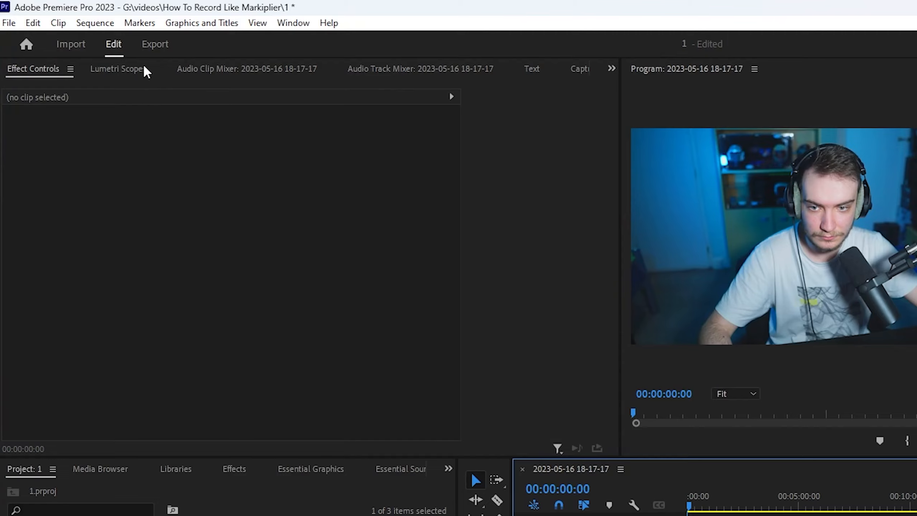
Set the sequence's horizontal frame size to 1920.
left_click(63, 16)
left_click(127, 42)
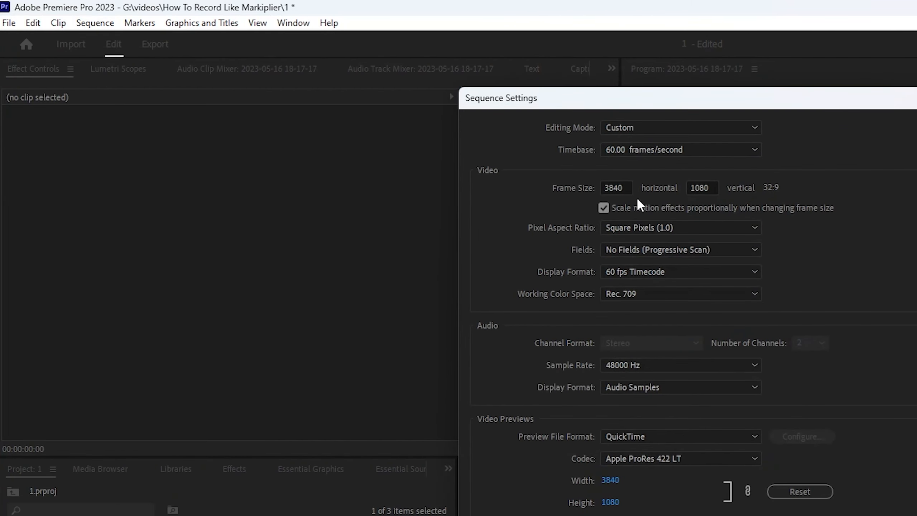
double_click(615, 188)
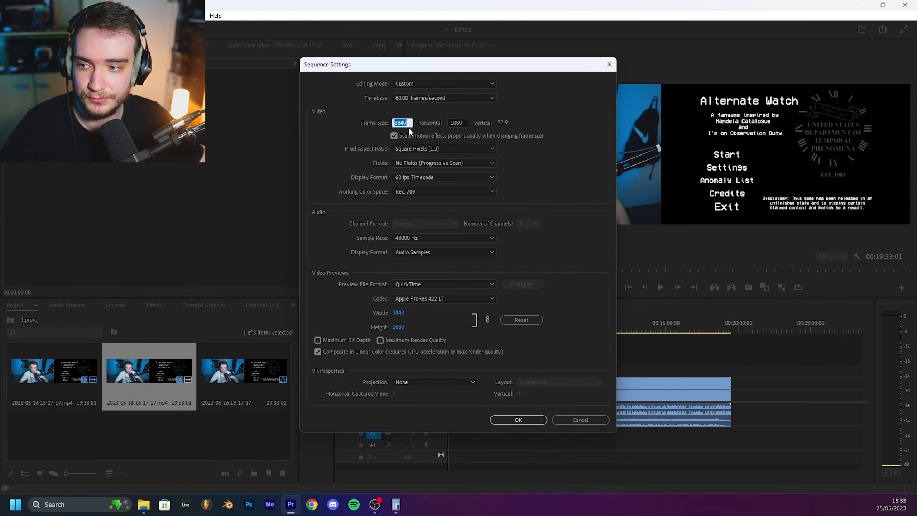
type("1920")
key("Return")
key("Return")
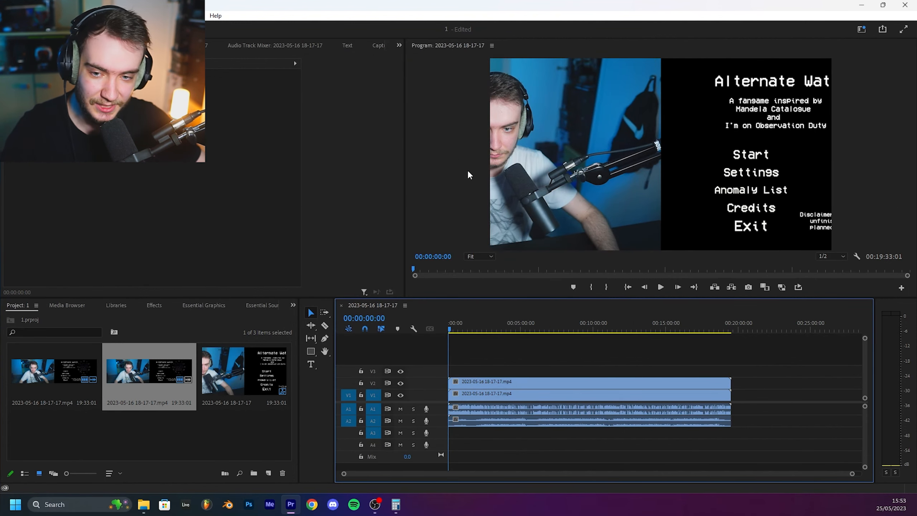
Select the upper clip on V2, and examine the side-by-side camera and gameplay preview in OBS before returning to Premiere Pro.
left_click(530, 382)
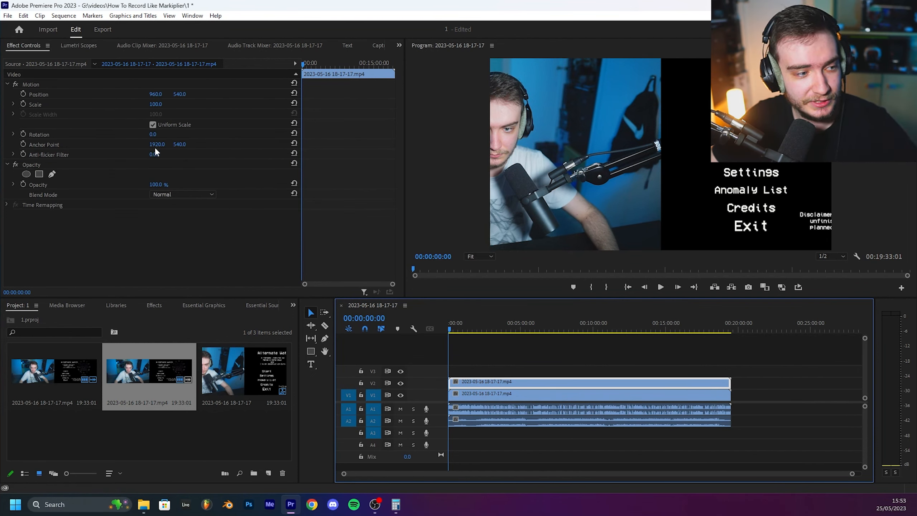
left_click(118, 144)
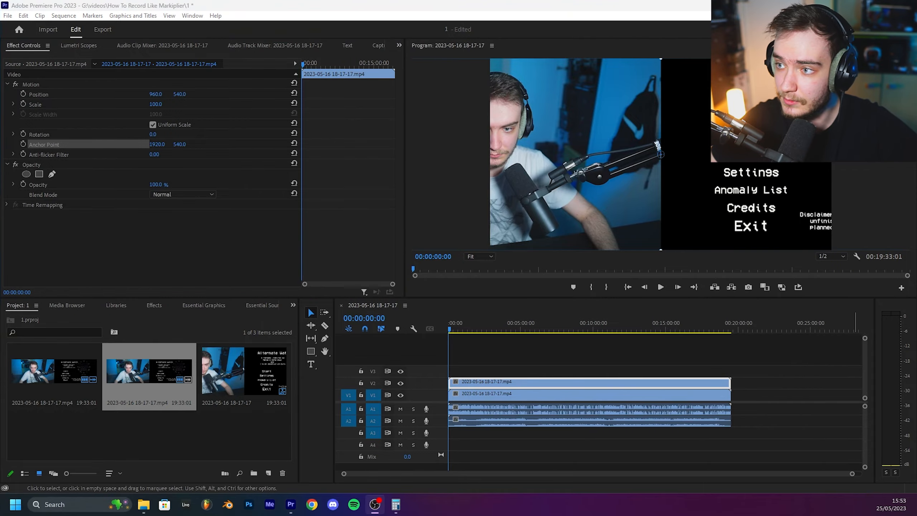
left_click(375, 505)
left_click_drag(486, 20, 490, 1)
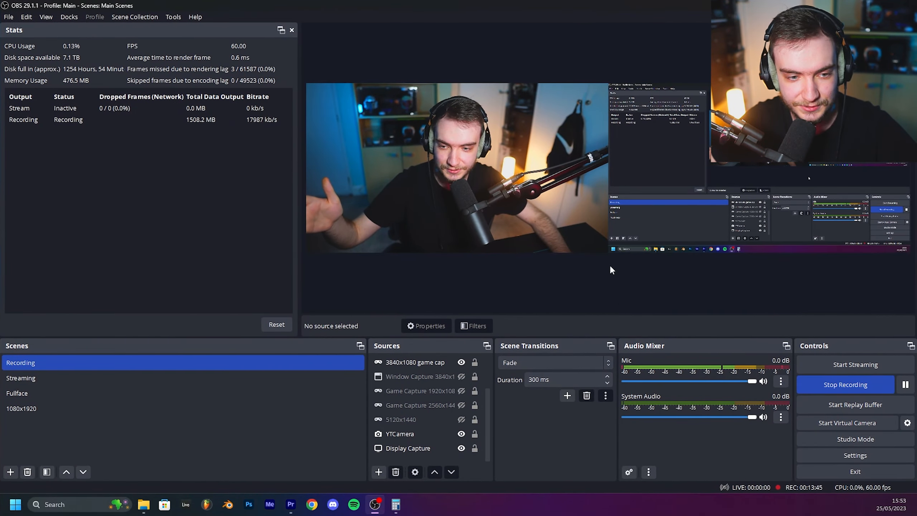
left_click_drag(686, 6, 916, 7)
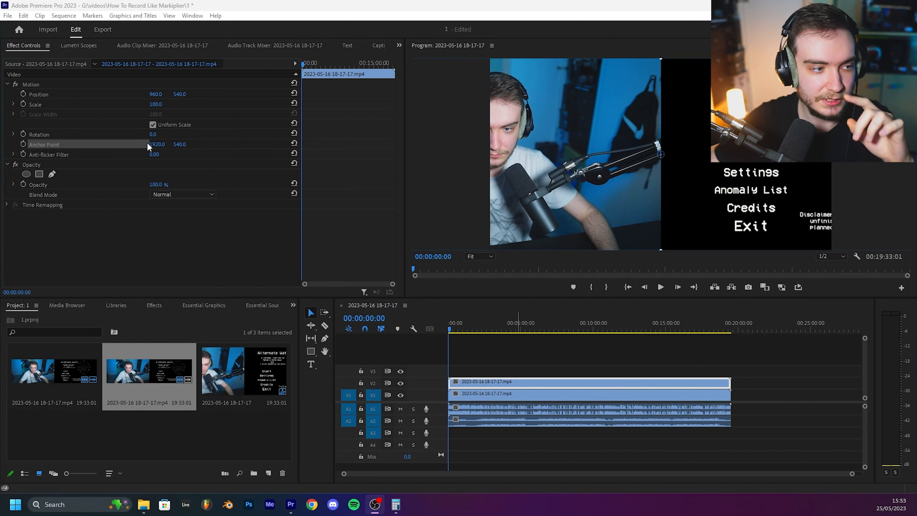
Set the upper clip's horizontal anchor point to 960 to center the camera half in the frame.
left_click(159, 143)
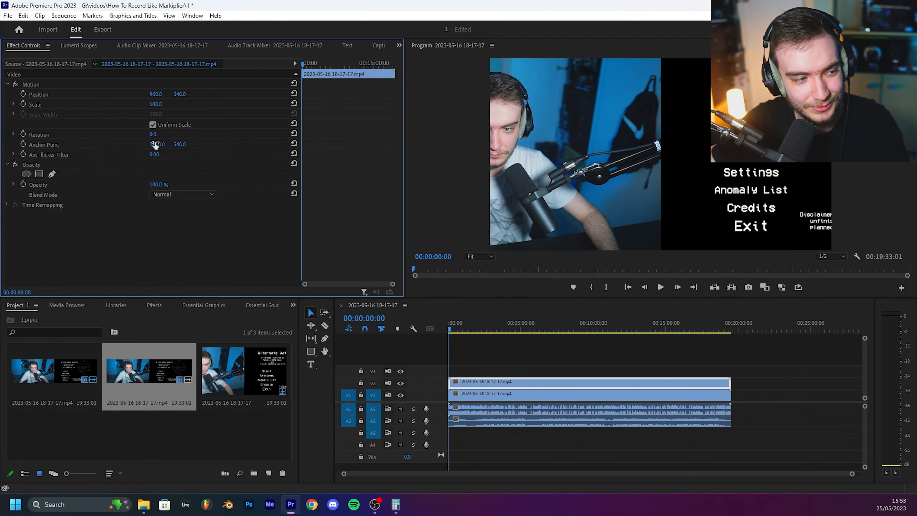
type("960")
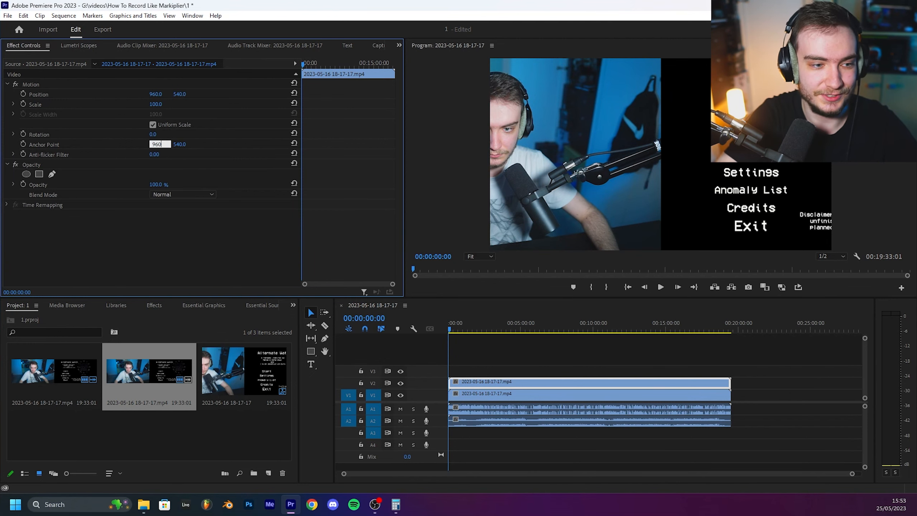
key("Return")
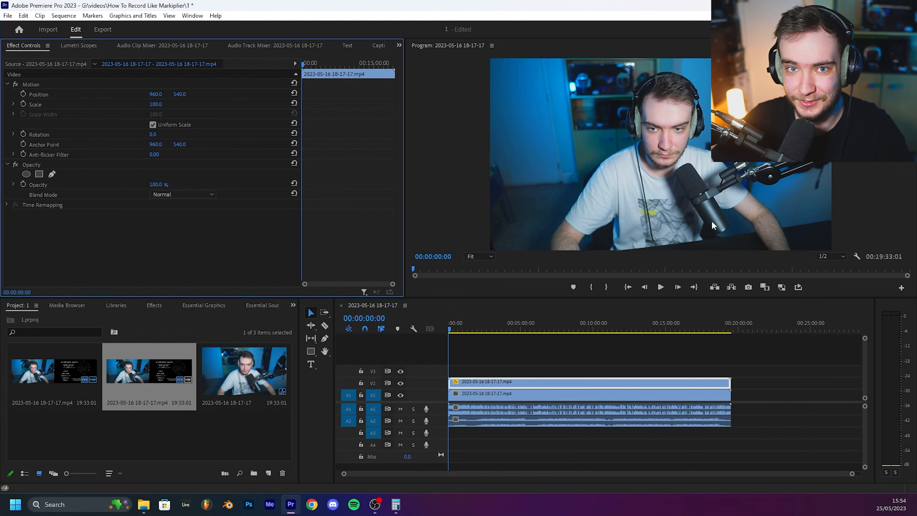
Nest the upper camera clip on V2 as a sequence named Facecam.
right_click(507, 389)
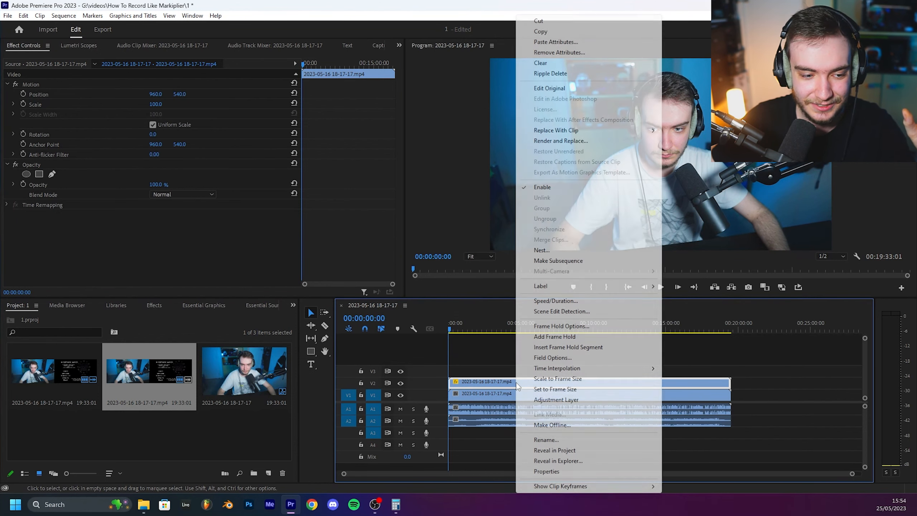
left_click(550, 253)
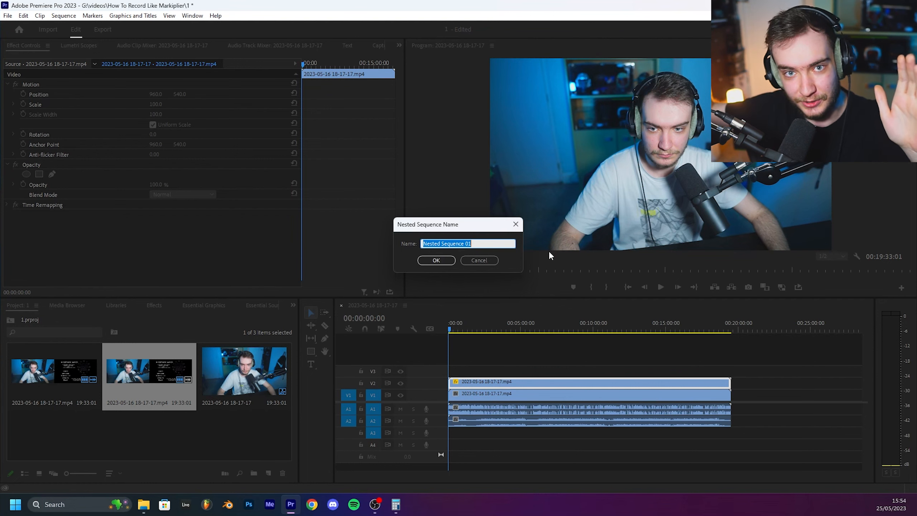
type("Facecam")
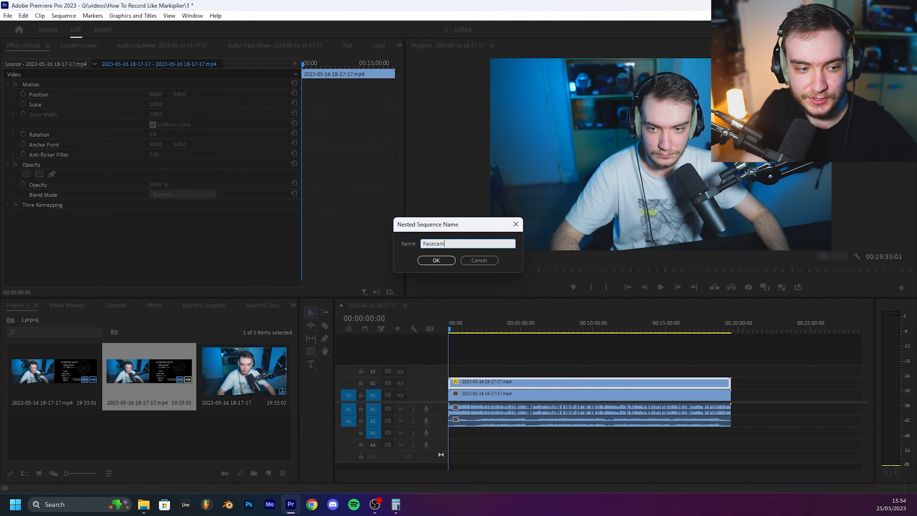
key("Return")
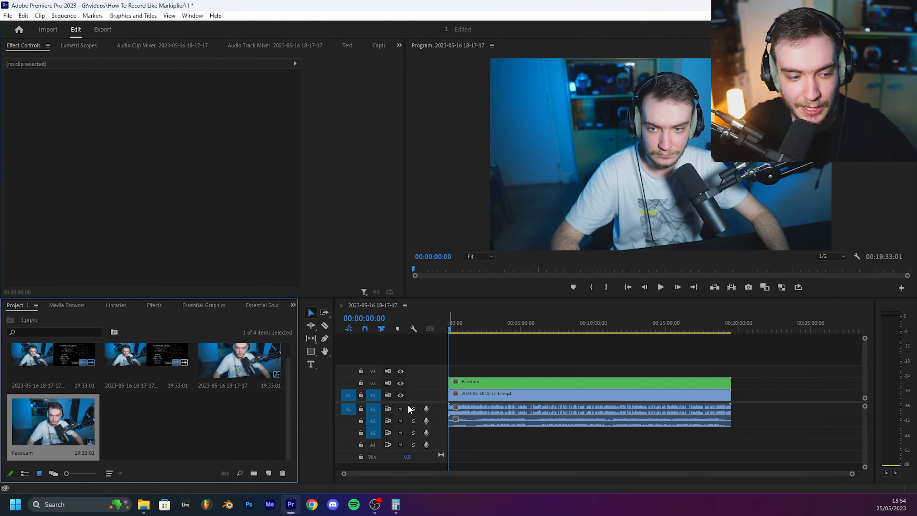
Toggle the V2 track's visibility and try a different scale on the Facecam nest, undoing the change.
left_click(397, 383)
left_click(398, 384)
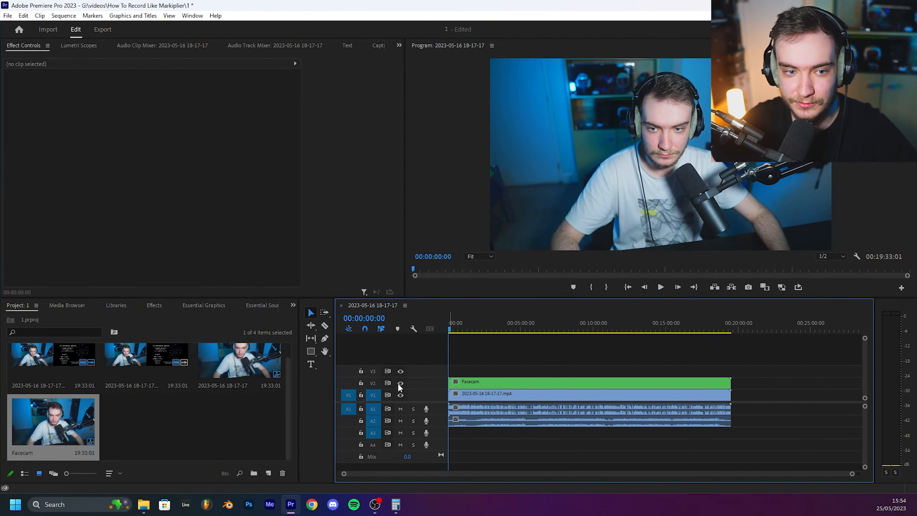
left_click(501, 383)
mouse_move(159, 104)
left_mouse_down()
mouse_move(125, 104)
mouse_move(158, 104)
mouse_move(141, 104)
left_mouse_up()
key("ctrl+z")
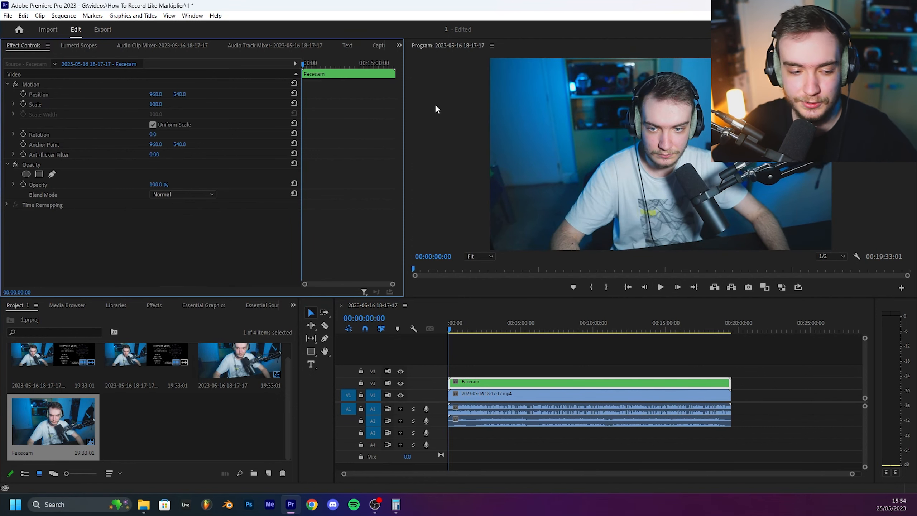
Hide the V2 track and set the V1 clip's horizontal anchor point to 2880 to center the gameplay half.
left_click(399, 383)
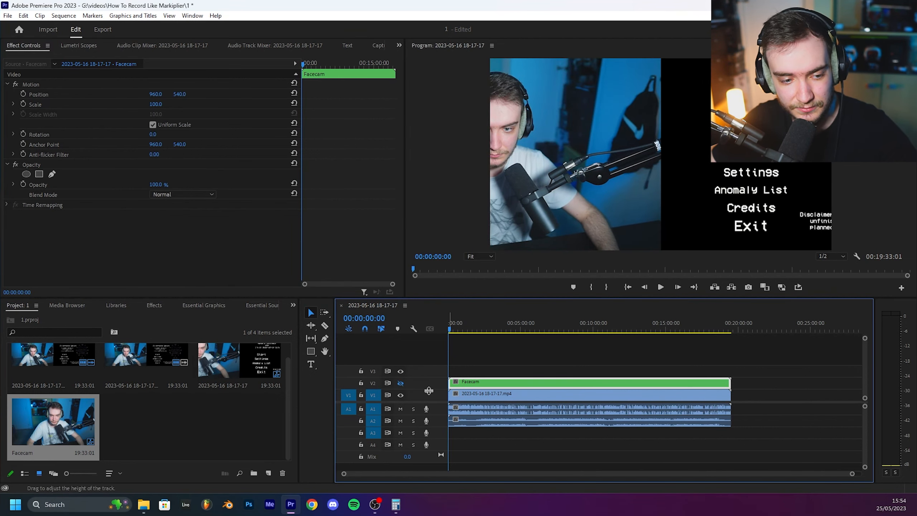
left_click(521, 394)
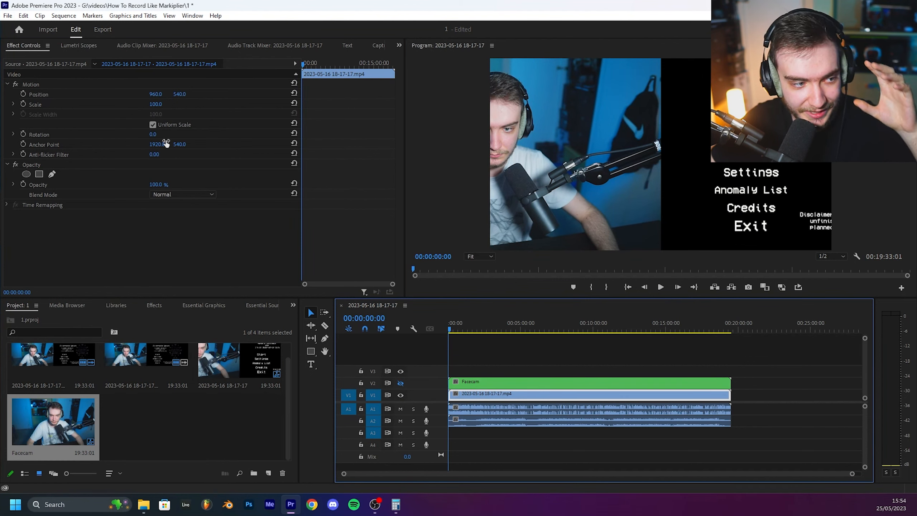
left_click(158, 143)
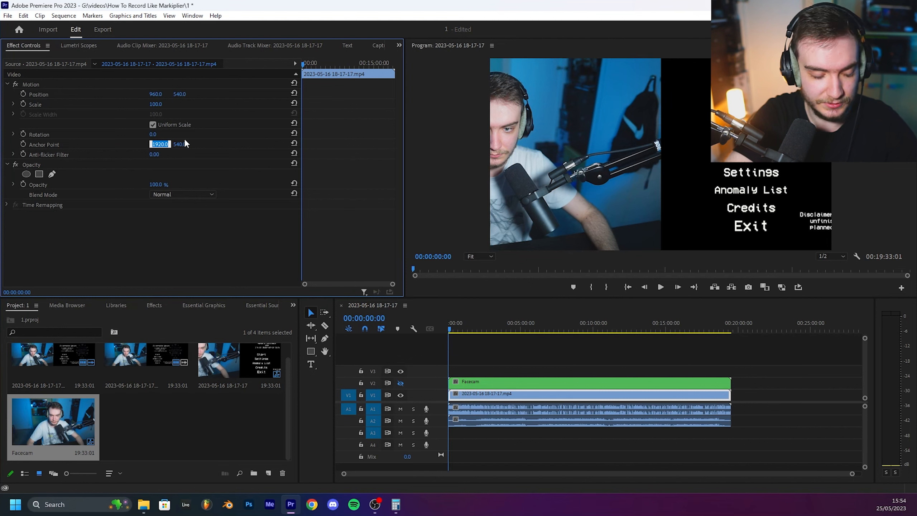
type("288")
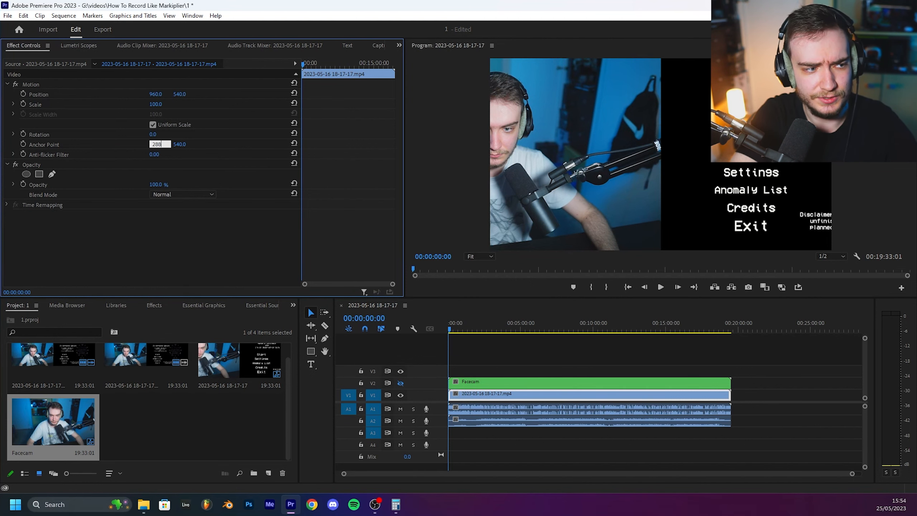
type("0.0")
key("Return")
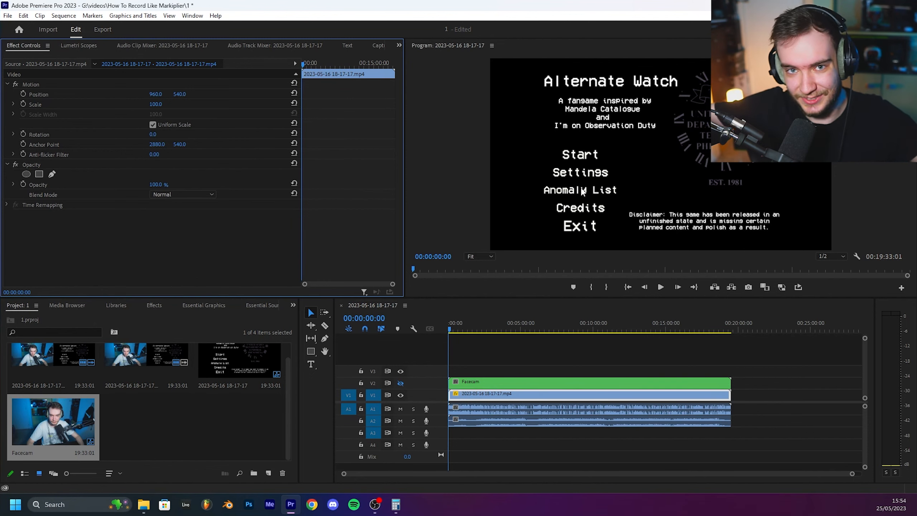
Nest the lower clip on V1 as a sequence named Gameplay.
right_click(511, 394)
left_click(555, 251)
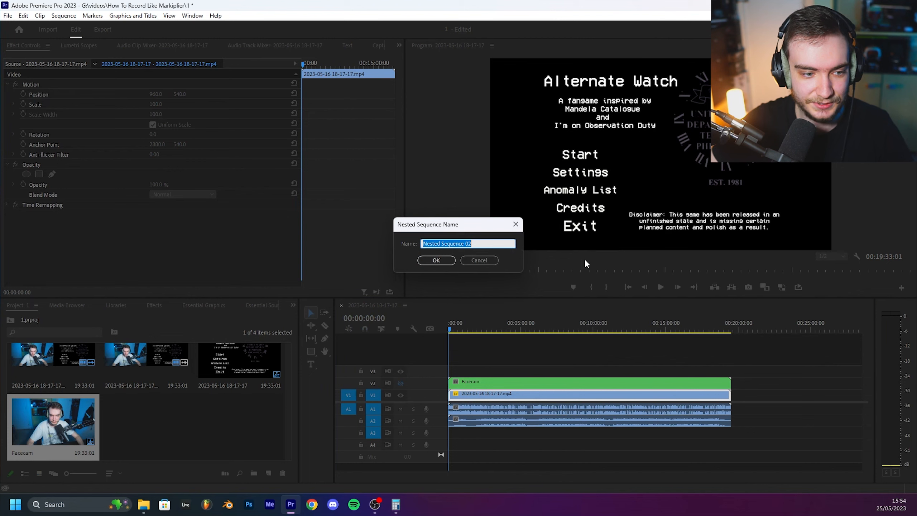
type("Gameplay")
key("Return")
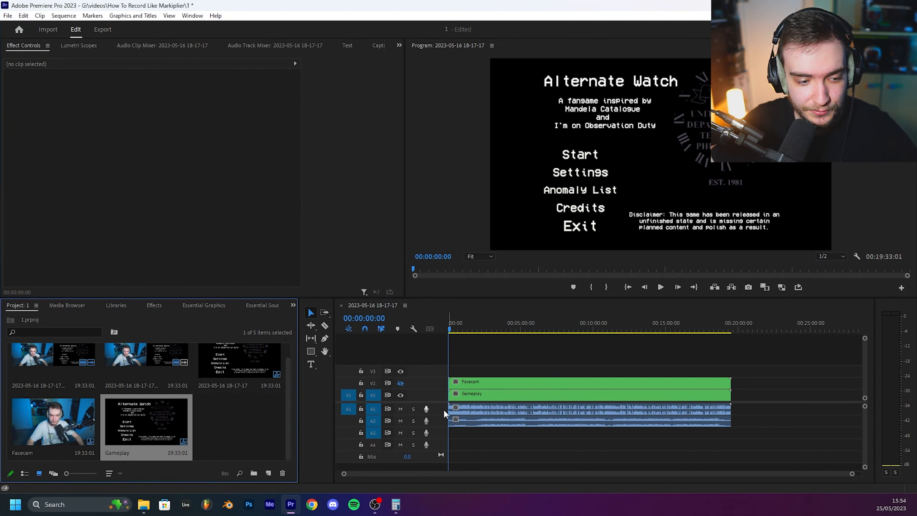
Check the separate audio clips on A1 and A2, and make the V2 track visible again.
left_click(504, 410)
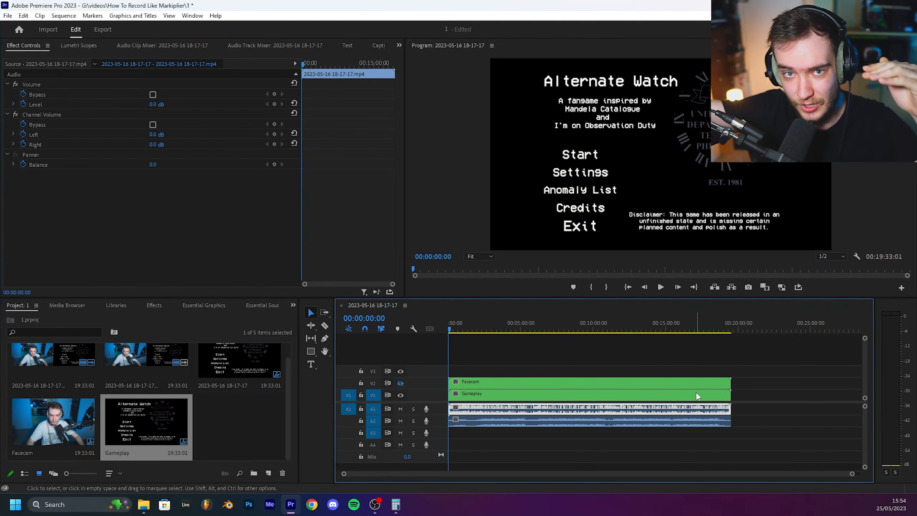
left_click(682, 419)
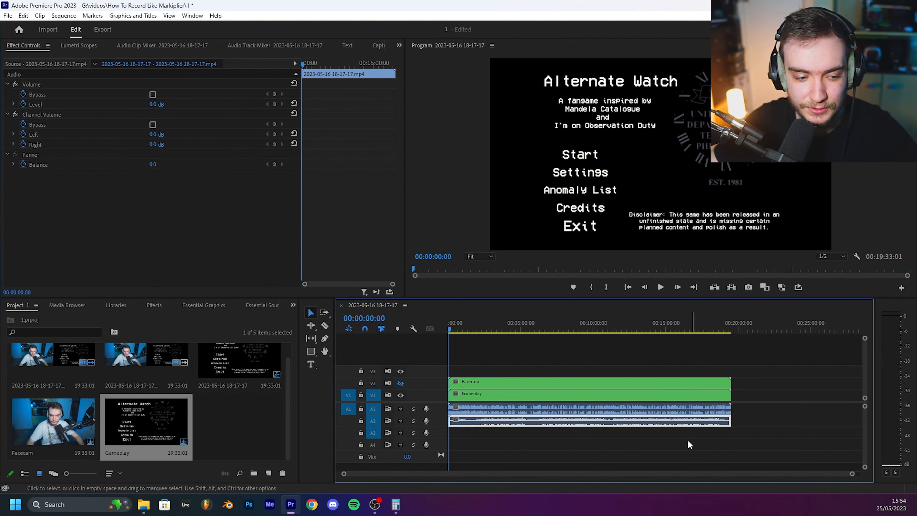
left_click(400, 383)
left_click(550, 393)
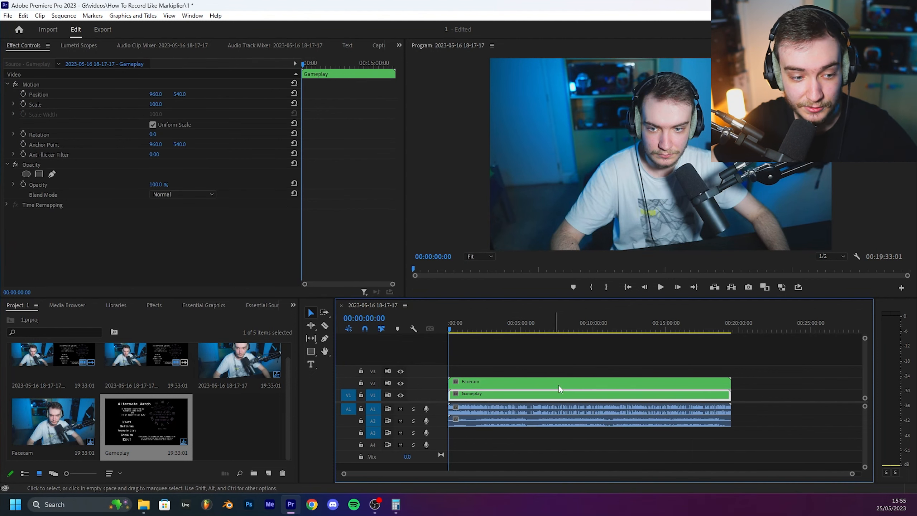
Find the Crop video effect and apply it to the Facecam nest on V2.
left_click(560, 383)
left_click(130, 294)
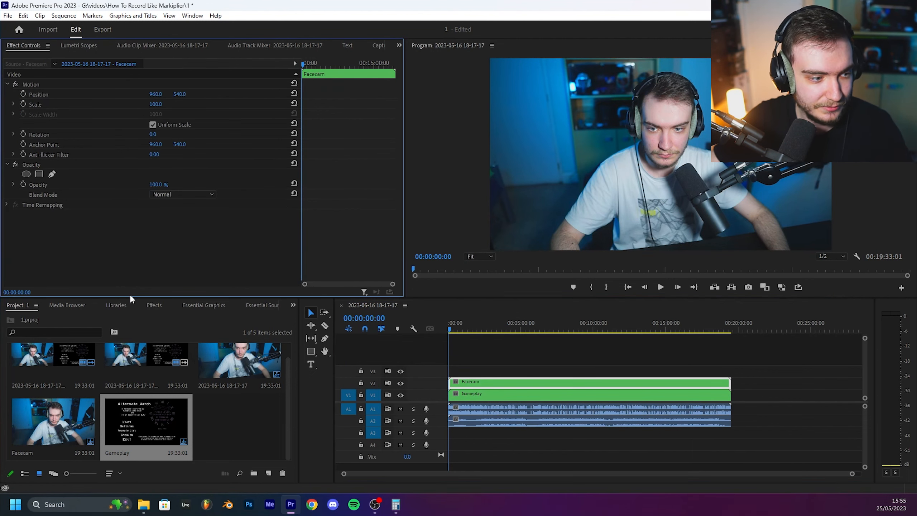
key("shift+7")
left_click(67, 315)
type("crop")
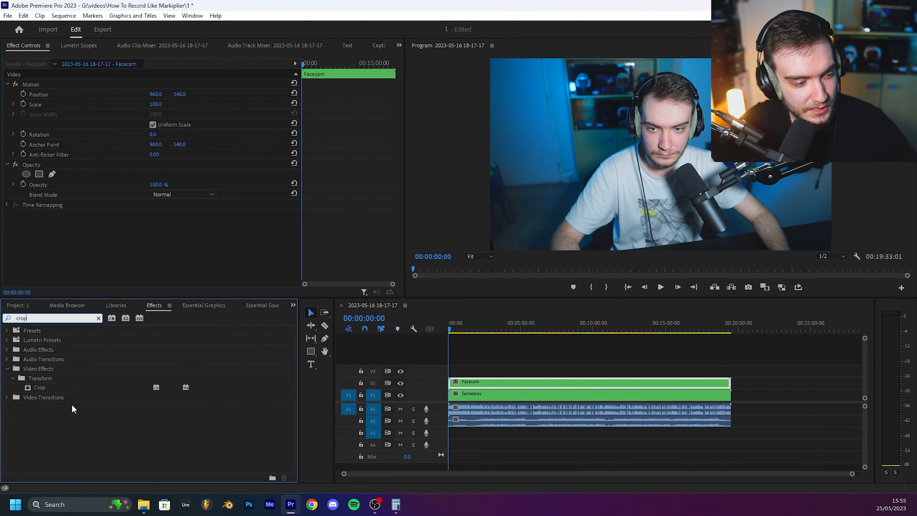
left_click_drag(39, 387, 469, 382)
left_click(523, 349)
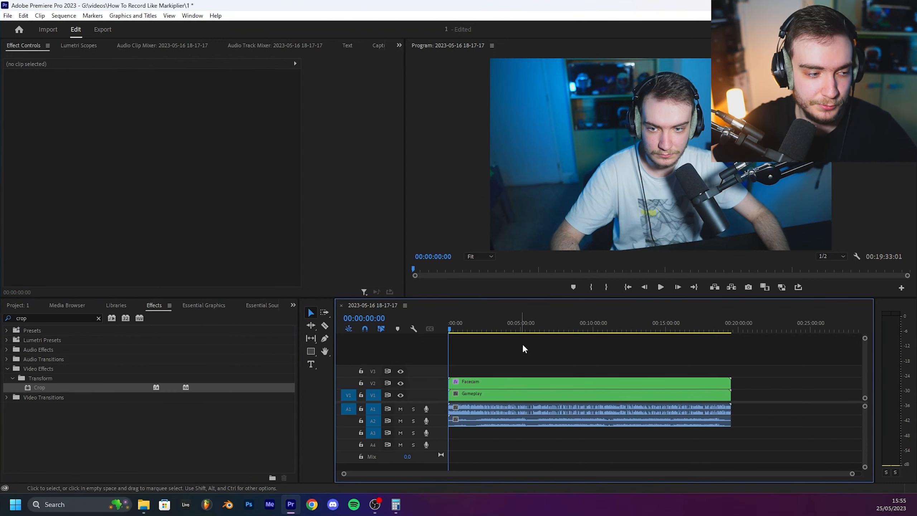
Crop the Facecam nest by 28% on the left, 25% on the right and 29% at the bottom.
left_click(606, 381)
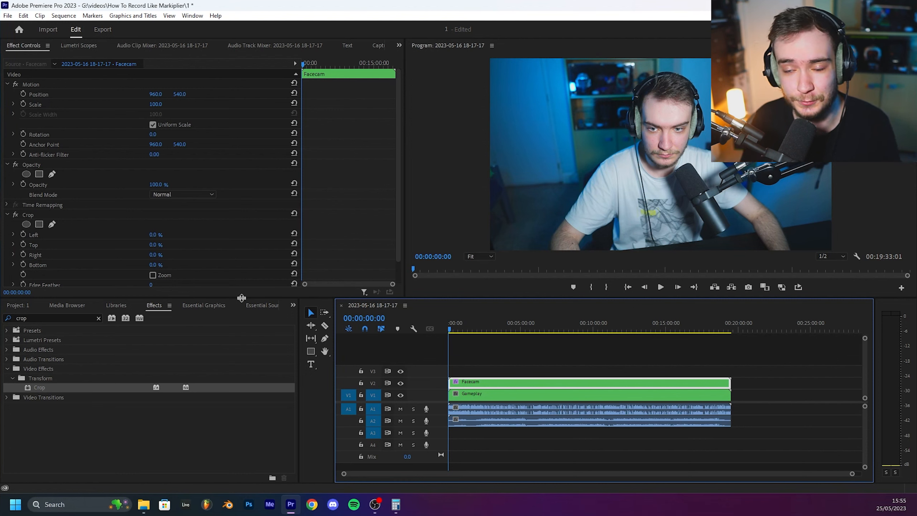
scroll(131, 218, "down", 2)
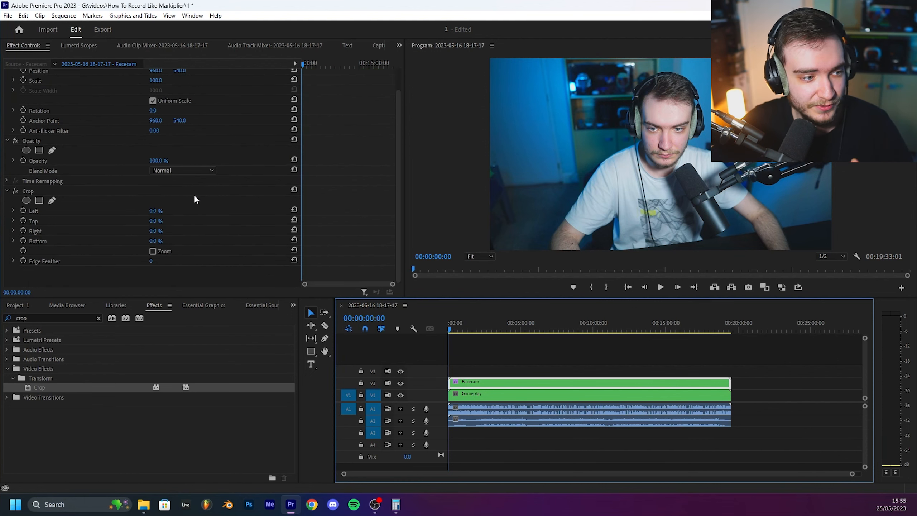
left_click(157, 230)
type("34")
key("Return")
left_click_drag(166, 231, 162, 231)
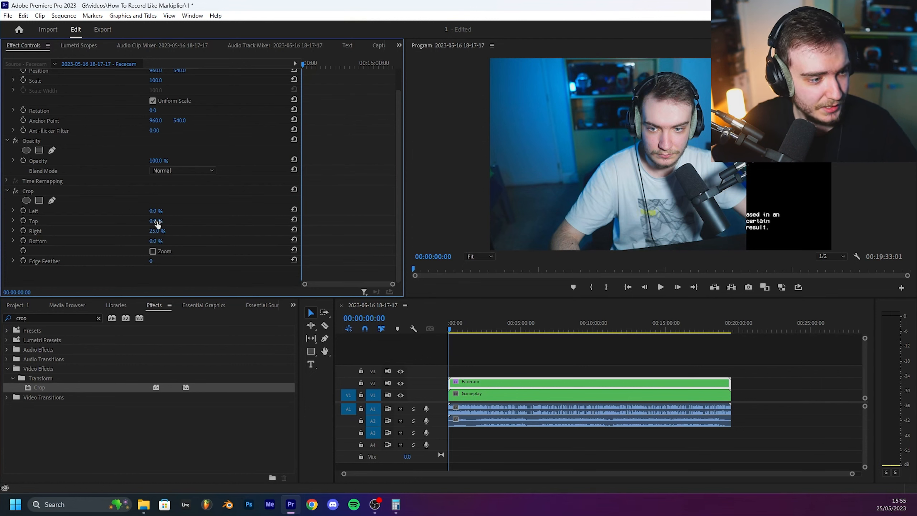
left_click_drag(155, 211, 163, 210)
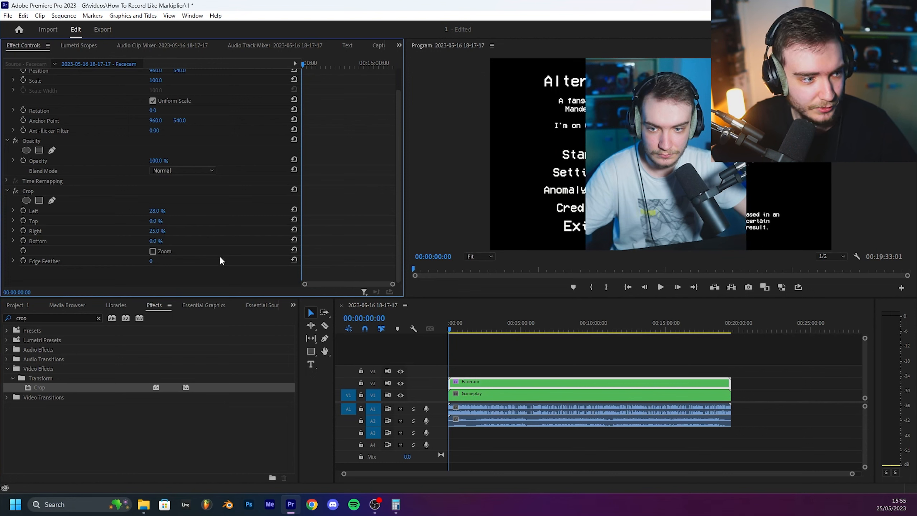
left_click_drag(160, 239, 182, 240)
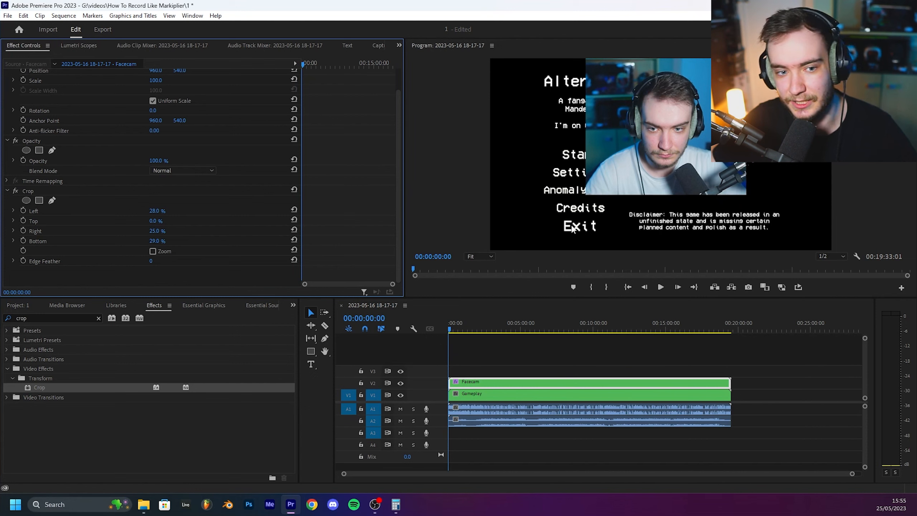
Find the Transform distort effect and apply it to the Facecam nest.
double_click(36, 317)
type("transform")
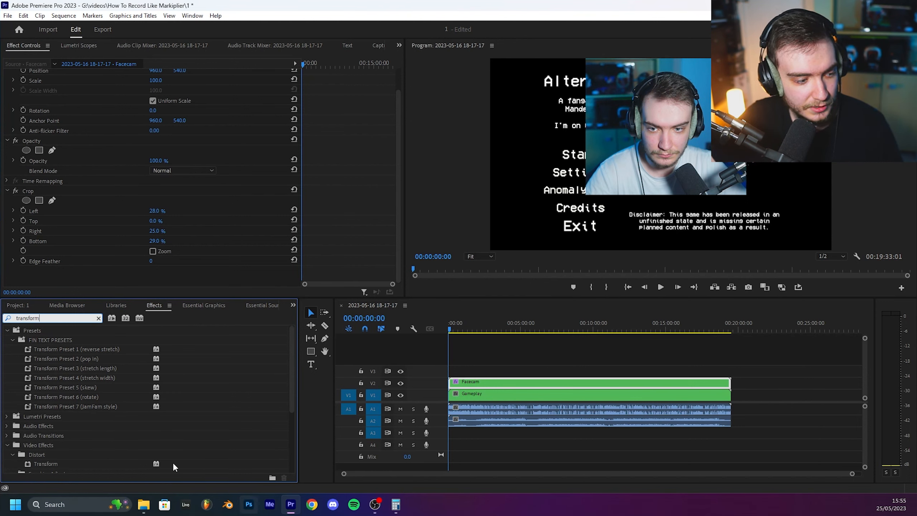
left_click_drag(56, 463, 541, 383)
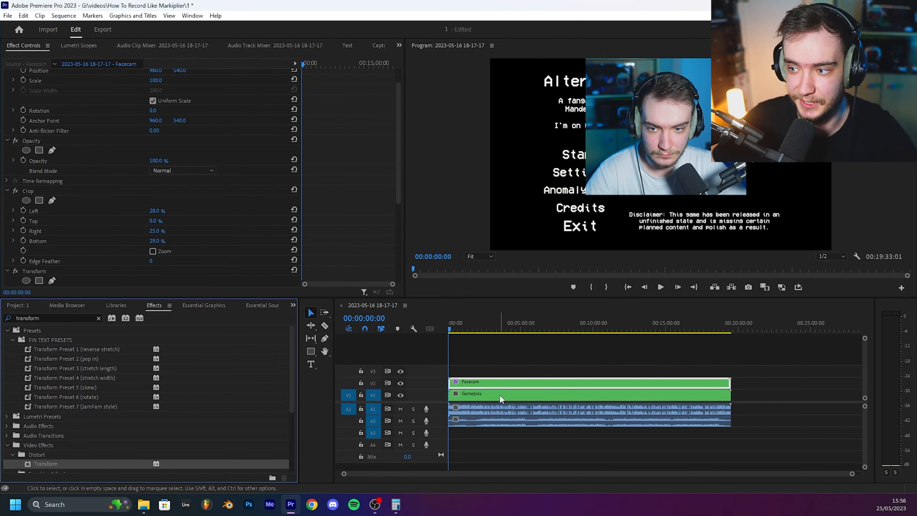
Move the Transform effect's anchor point to the cropped facecam's upper-left corner, at about 534.4, 2.7.
scroll(202, 213, "down", 8)
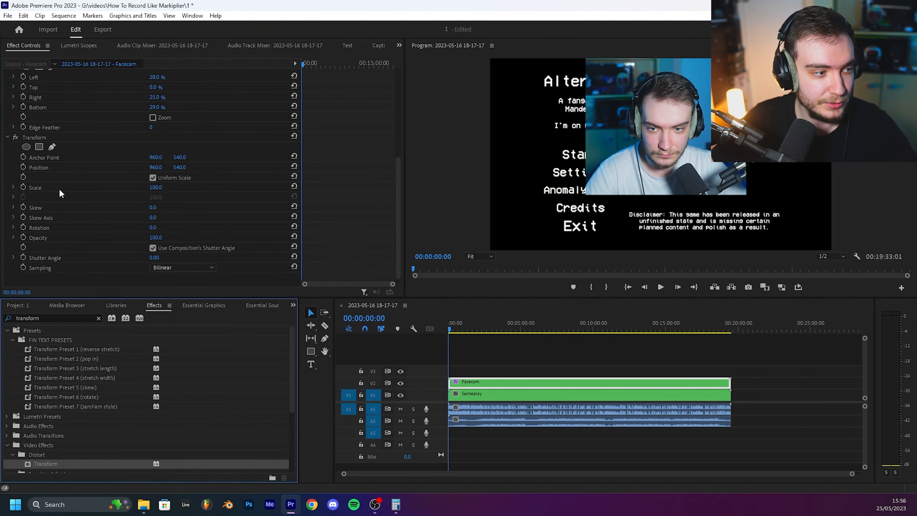
left_click(67, 160)
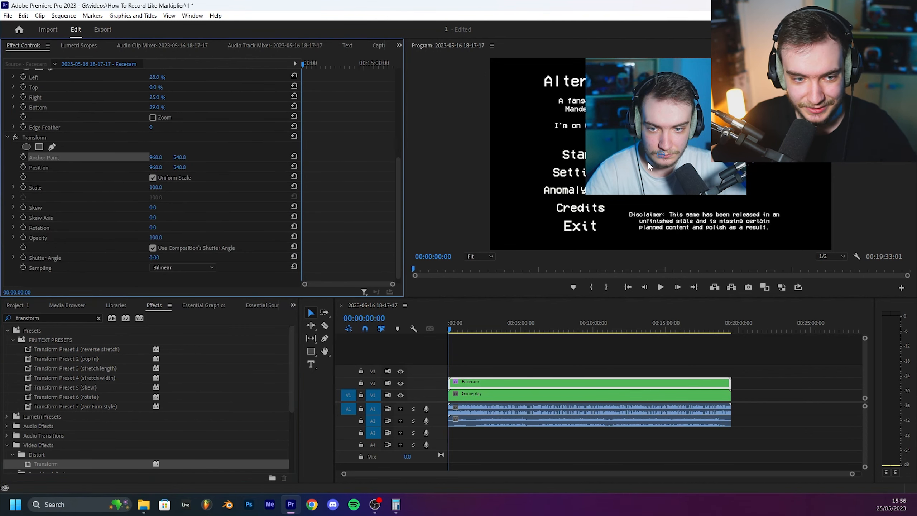
left_click_drag(151, 169, 206, 168)
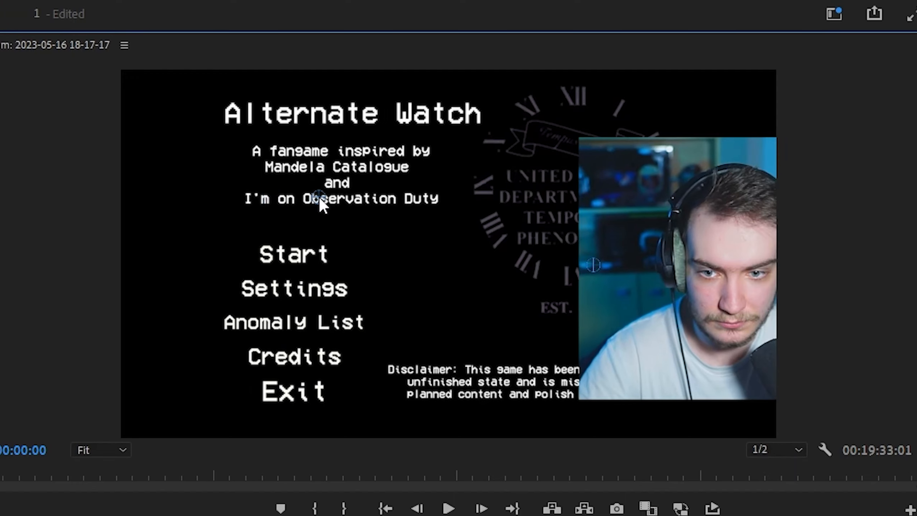
left_click_drag(319, 198, 305, 72)
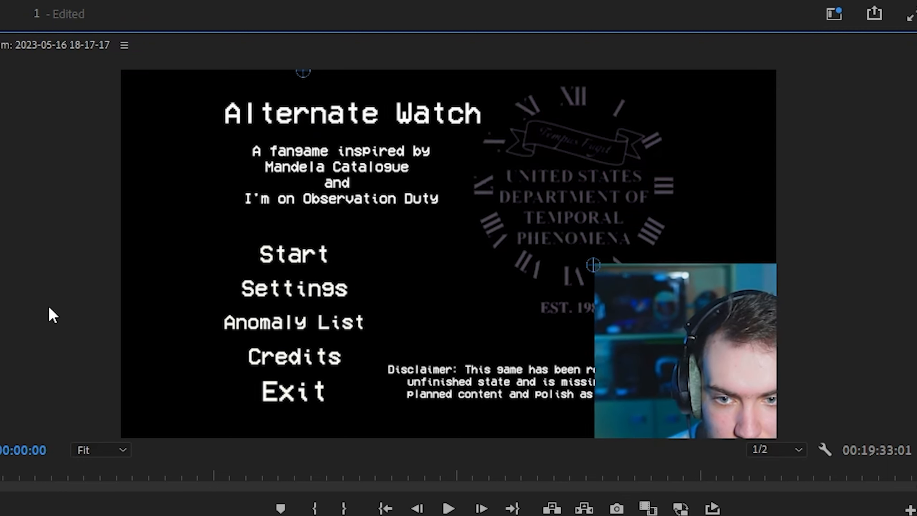
Place the facecam in the frame's upper-left corner at Transform position -7, 8 and scale it to 48.
left_click_drag(8, 314, 0, 314)
left_click_drag(154, 167, 19, 167)
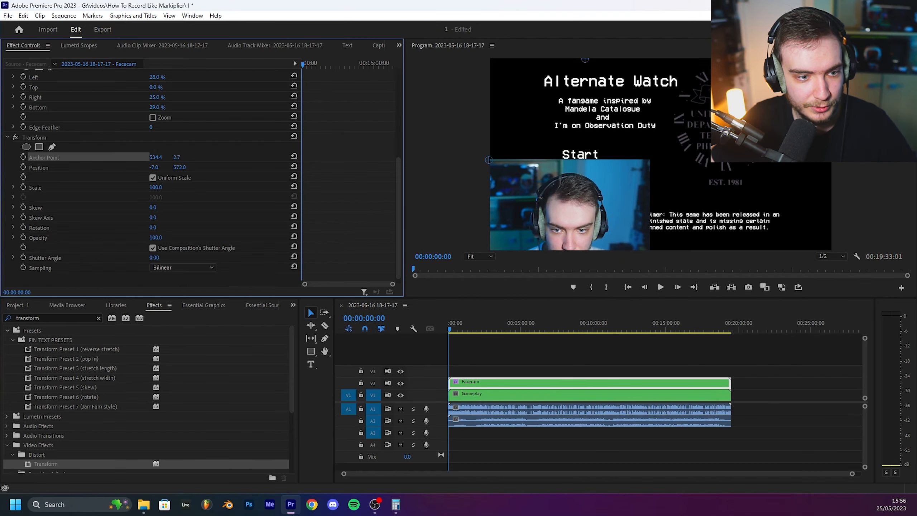
left_click_drag(179, 167, 5, 168)
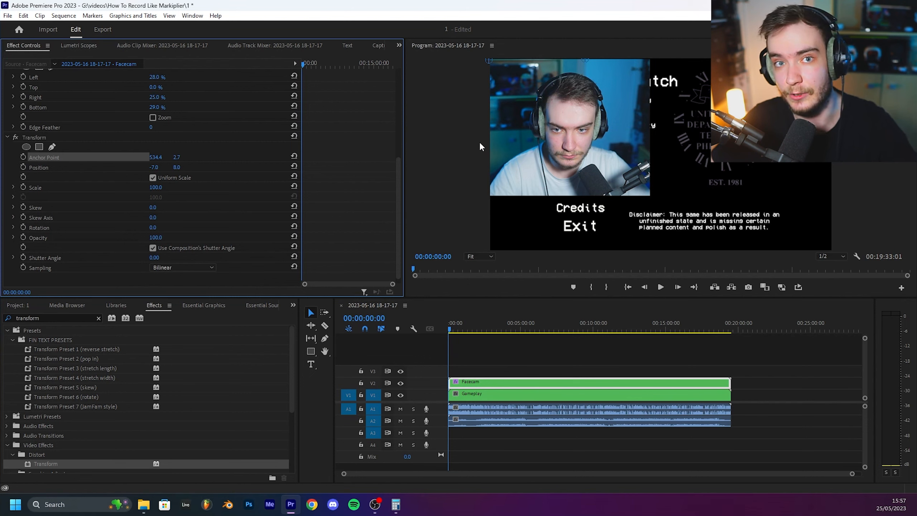
mouse_move(155, 187)
left_mouse_down()
mouse_move(168, 187)
mouse_move(134, 187)
mouse_move(164, 187)
left_mouse_up()
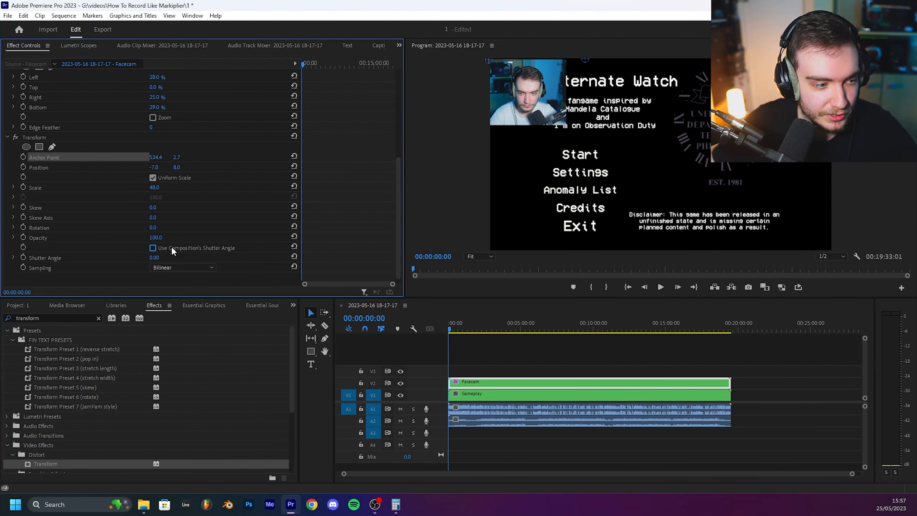
Set the Transform effect's Shutter Angle to 360 and mute audio tracks A1 and A2.
left_click(154, 257)
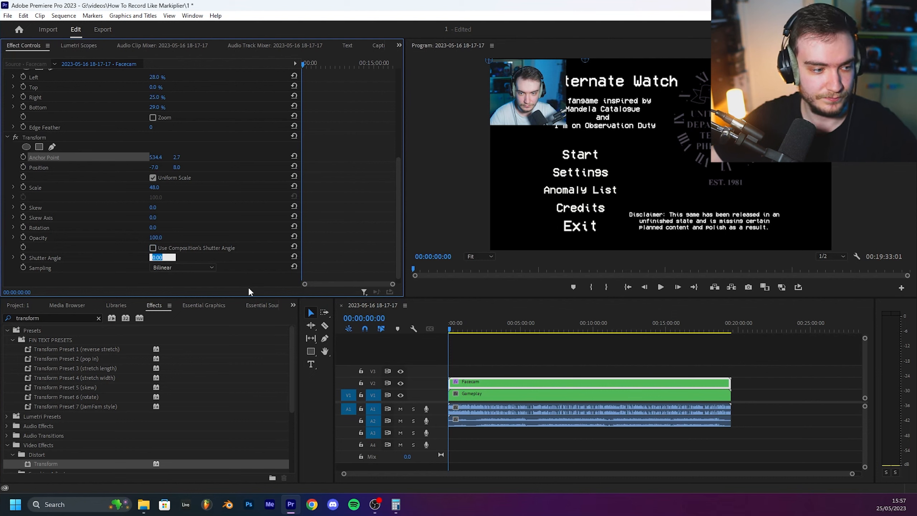
key("BackSpace")
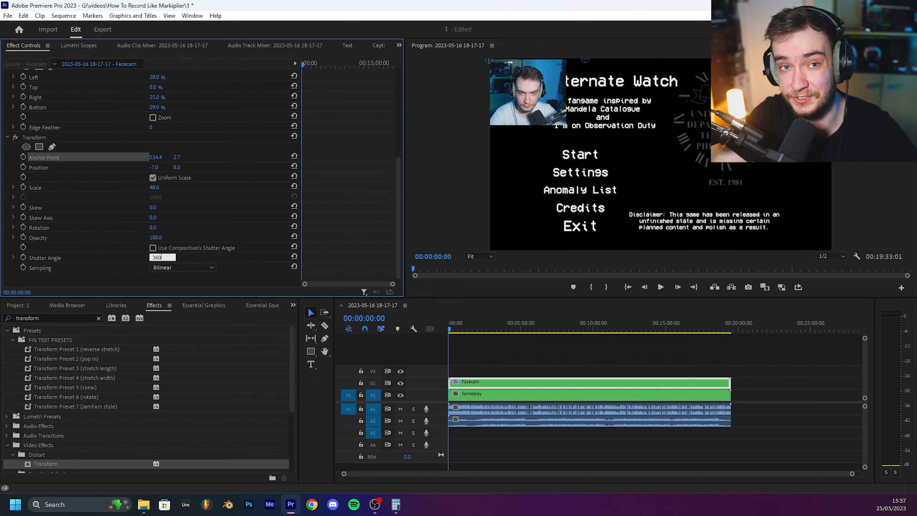
type("360")
key("Return")
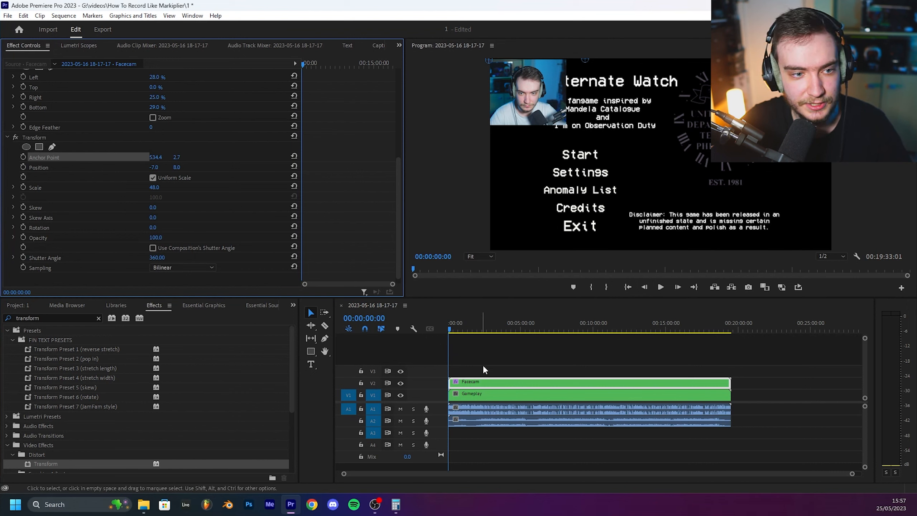
left_click(400, 408)
left_click(400, 421)
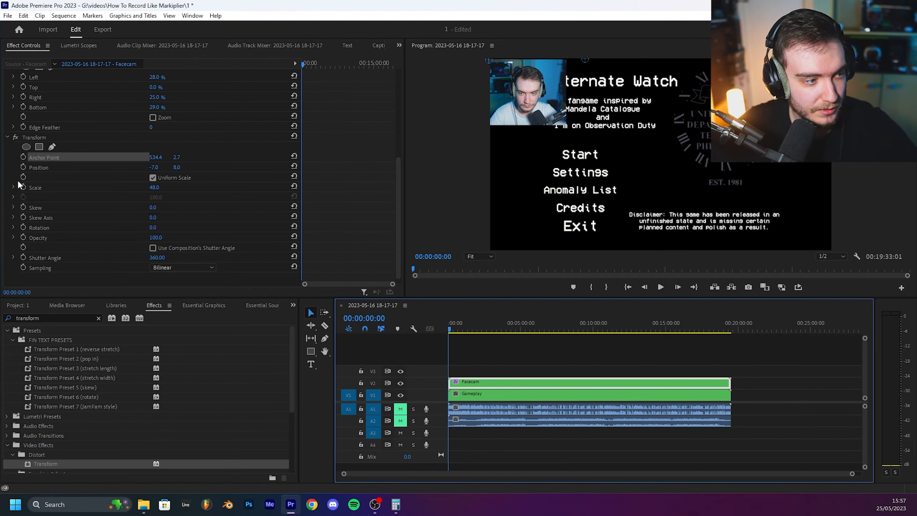
Turn on keyframing for the Facecam's Transform Scale at the sequence's first frame.
left_click(23, 187)
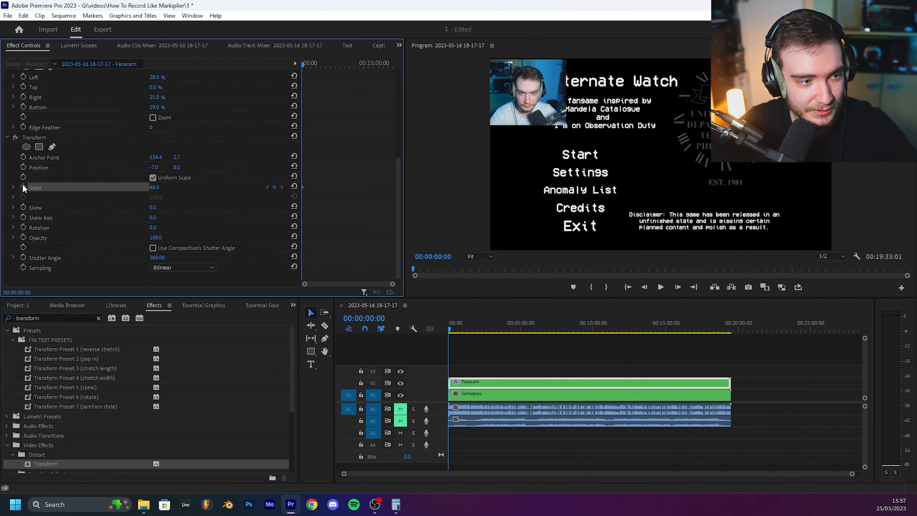
key("Right")
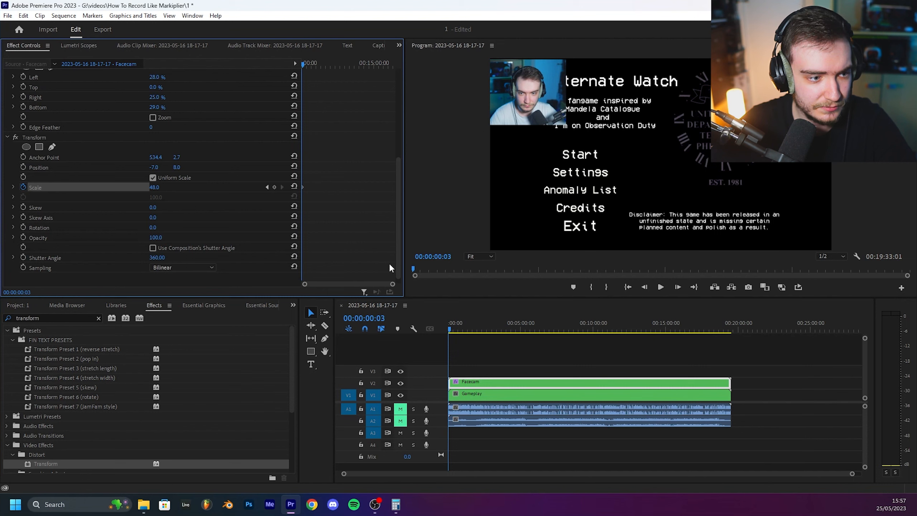
left_click(467, 341)
left_click_drag(852, 476, 512, 473)
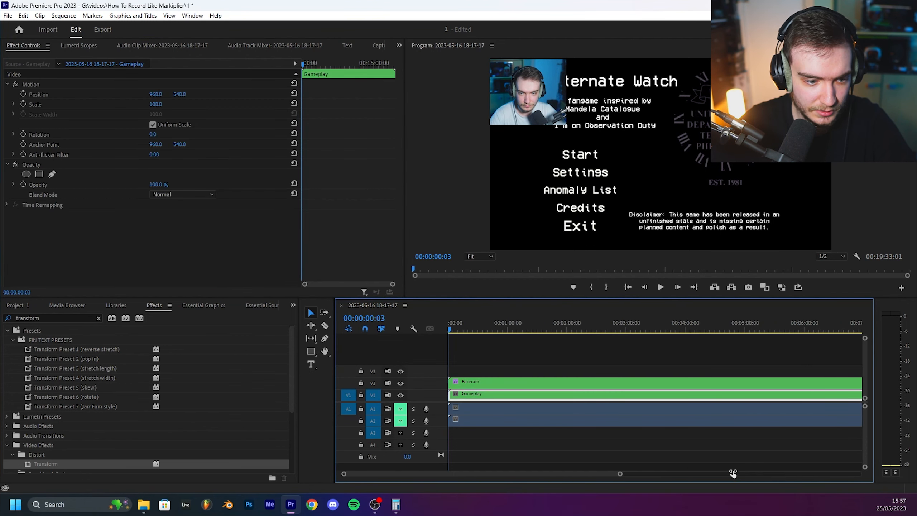
left_click(508, 397)
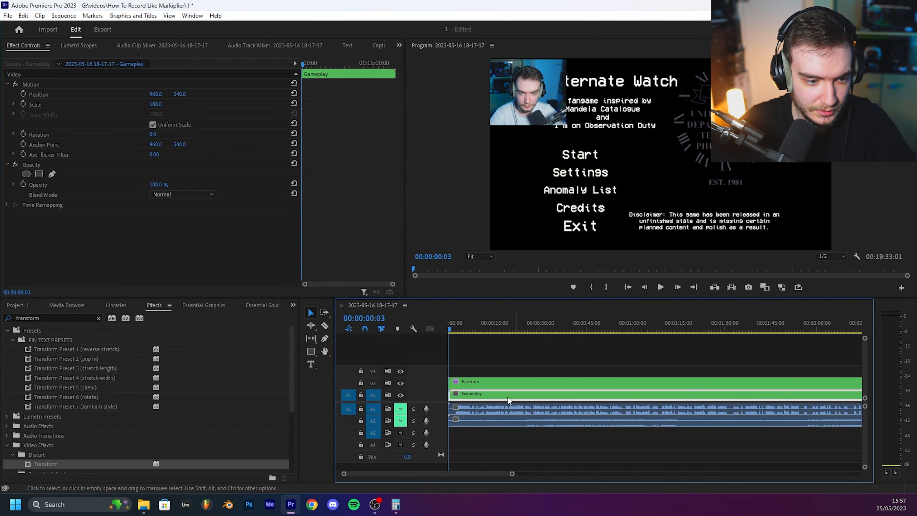
left_click(522, 381)
scroll(391, 173, "down", 5)
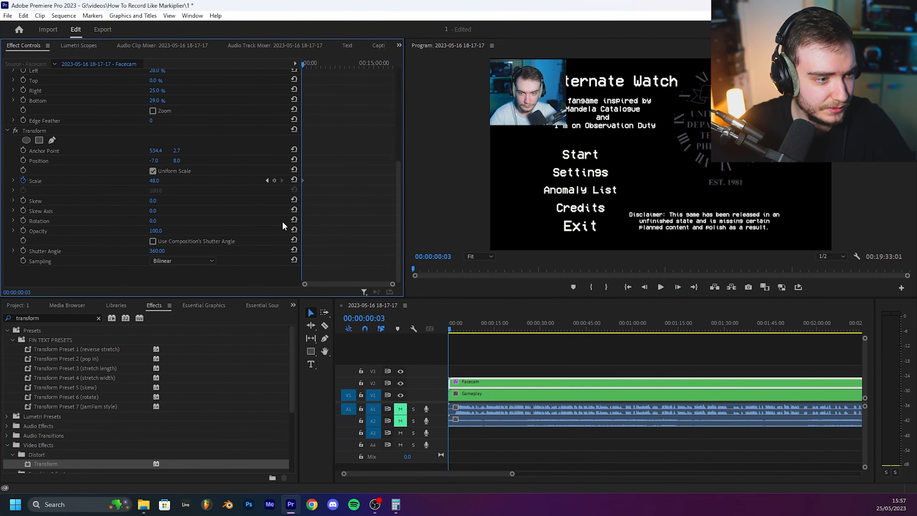
Add a Transform Scale keyframe of 150 at 00:00:00:10 and play the zoom from the start.
left_click(266, 180)
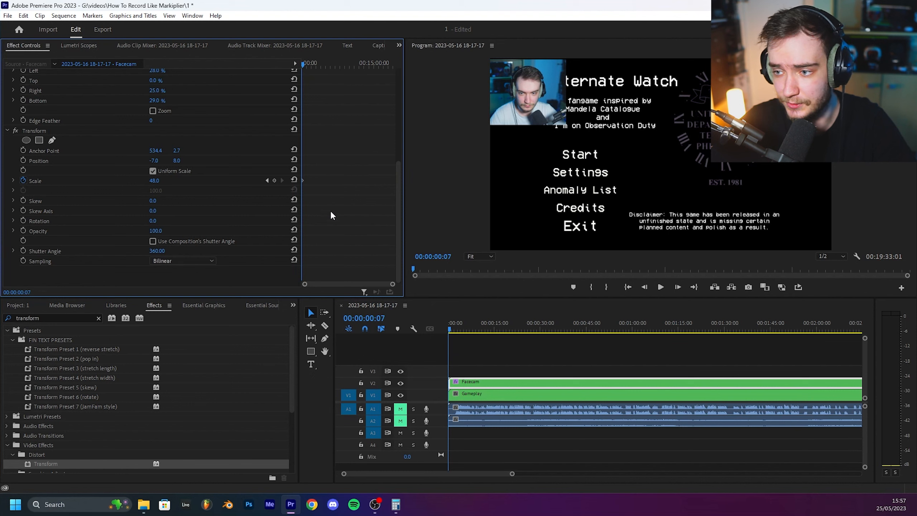
key("Right")
key("Right")
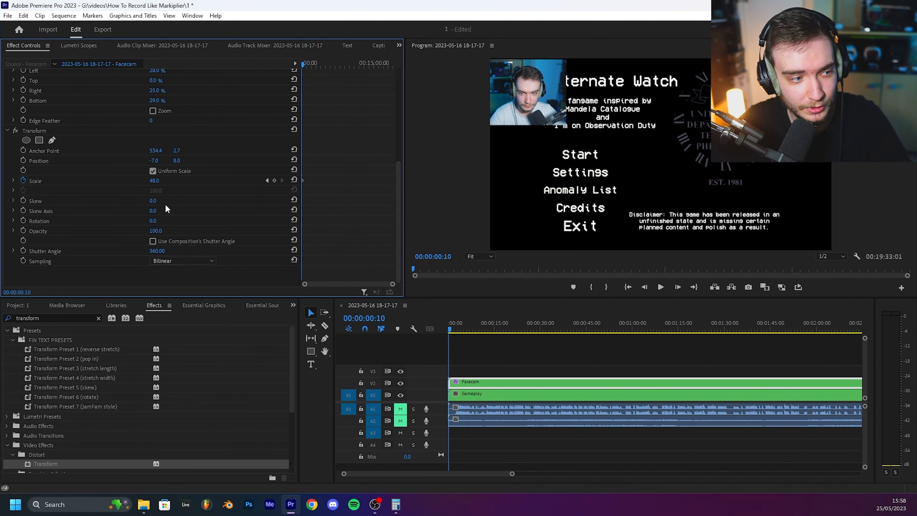
left_click(154, 181)
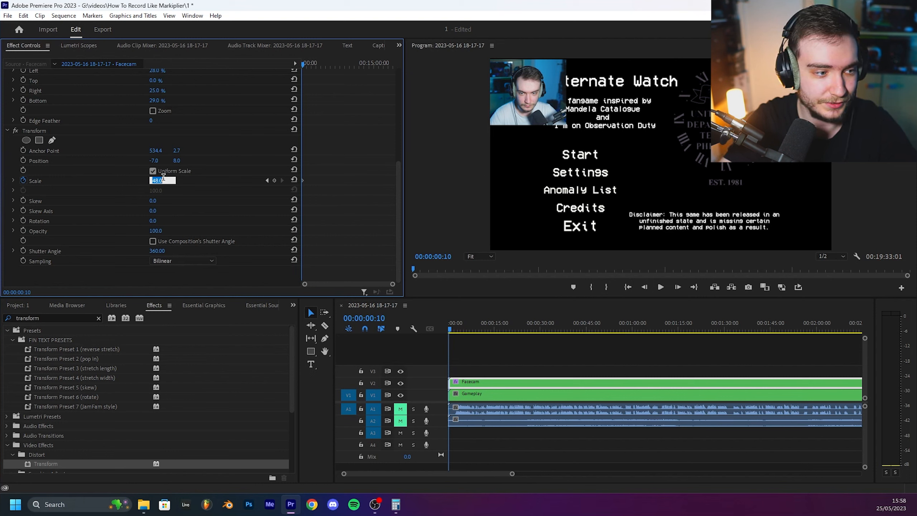
type("150")
key("Return")
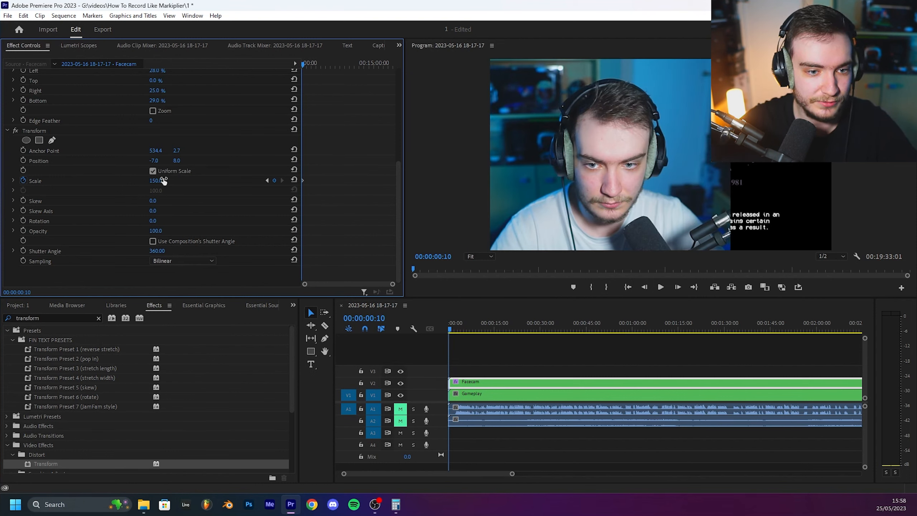
left_click_drag(451, 328, 423, 330)
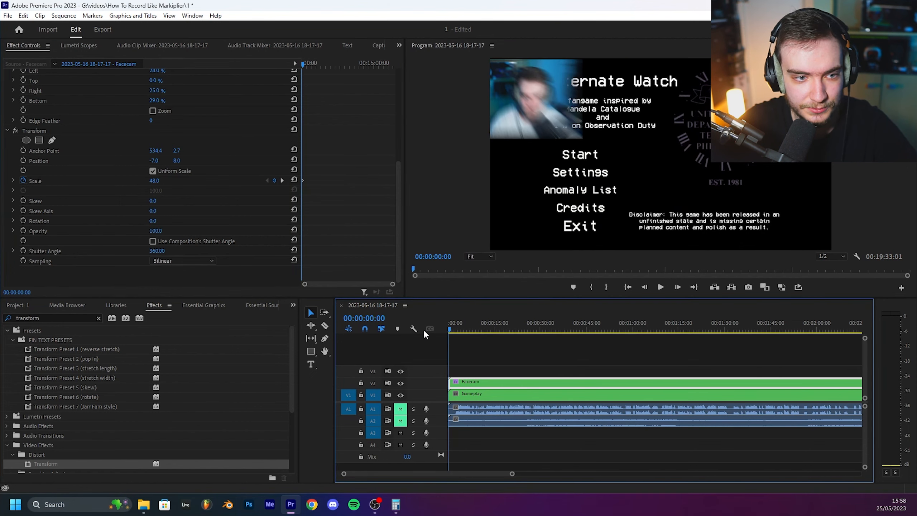
key("space")
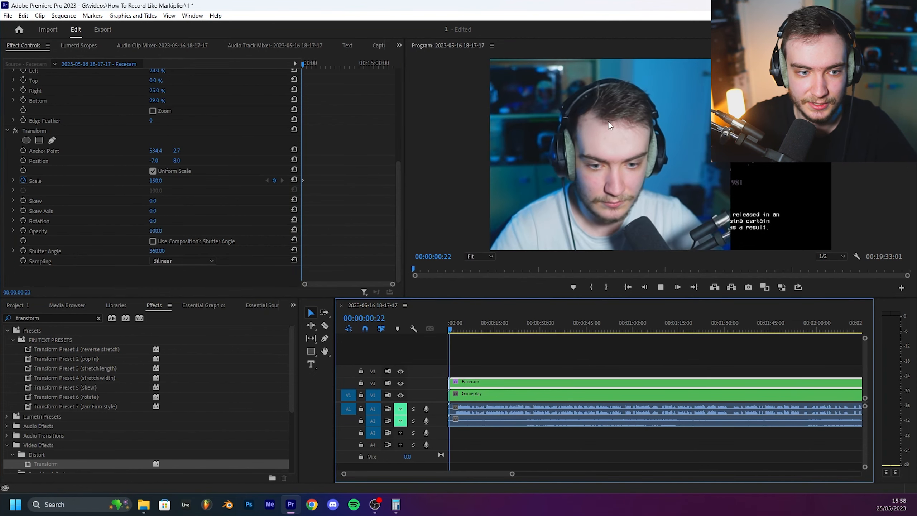
Apply Ease In to both Transform Scale keyframes of the Facecam nest.
left_click_drag(392, 283, 360, 286)
left_click(312, 180)
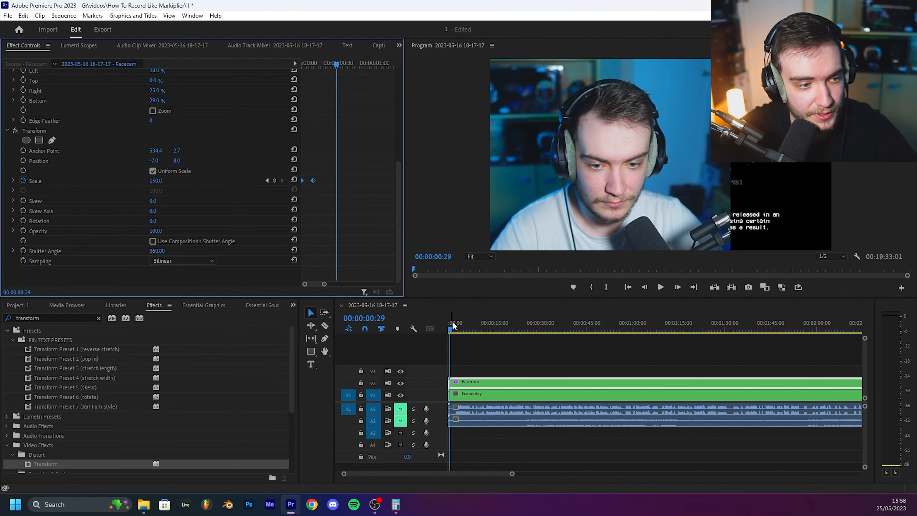
left_click_drag(324, 283, 356, 288)
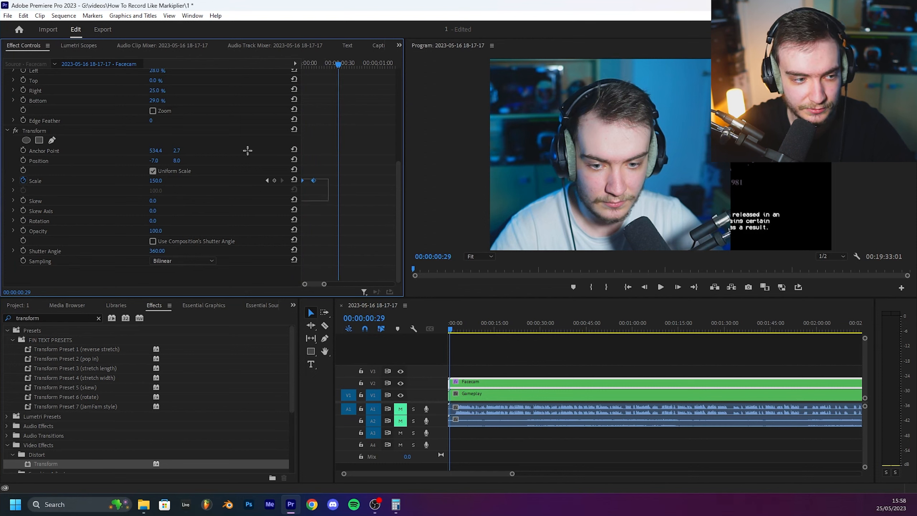
left_click_drag(247, 150, 247, 151)
right_click(314, 182)
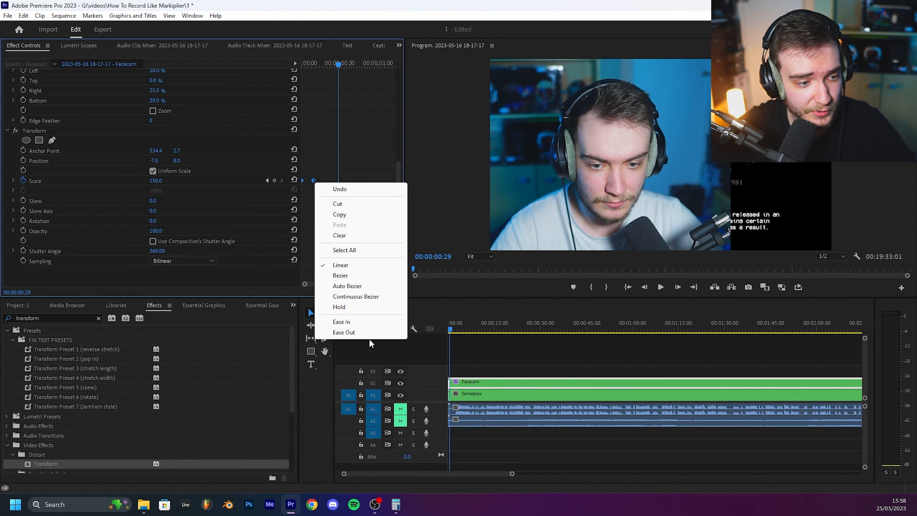
left_click(366, 321)
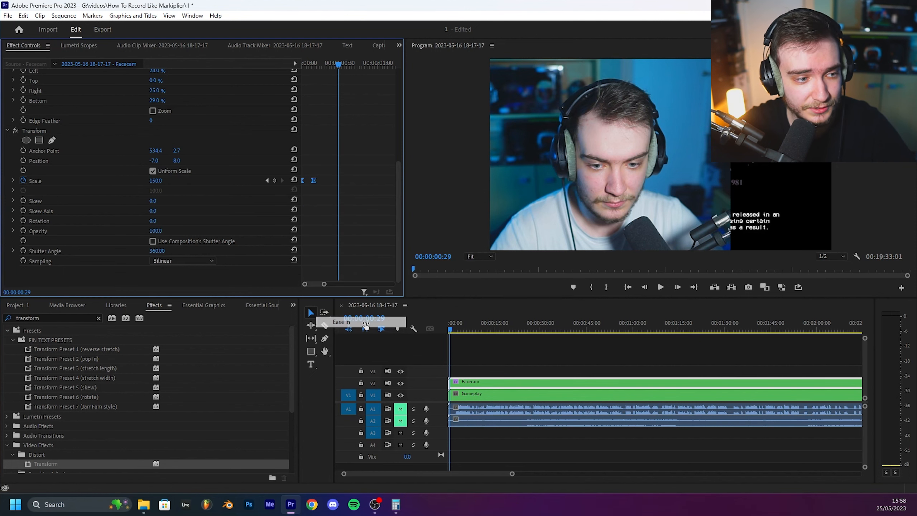
Preview the eased zoom and reshape the Scale velocity curve so its peak sits near the first keyframe.
left_click(14, 181)
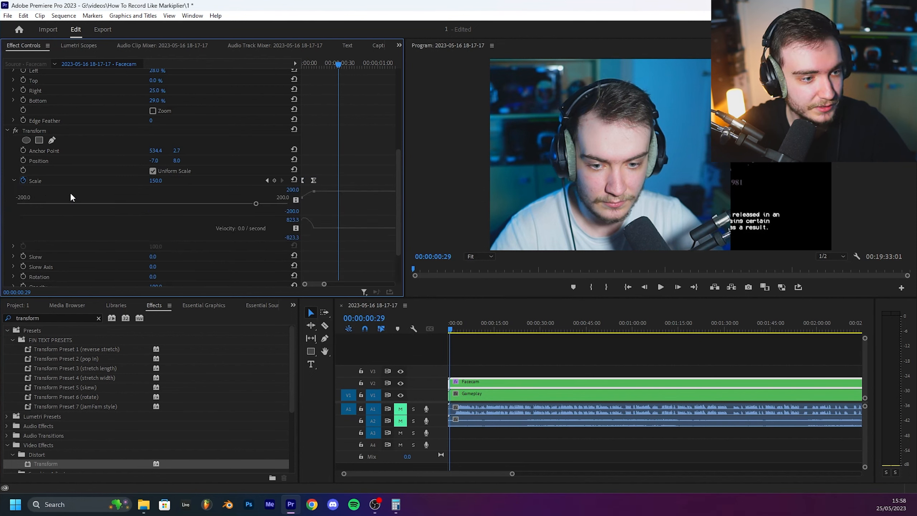
left_click_drag(328, 60, 174, 62)
key("space")
key("space")
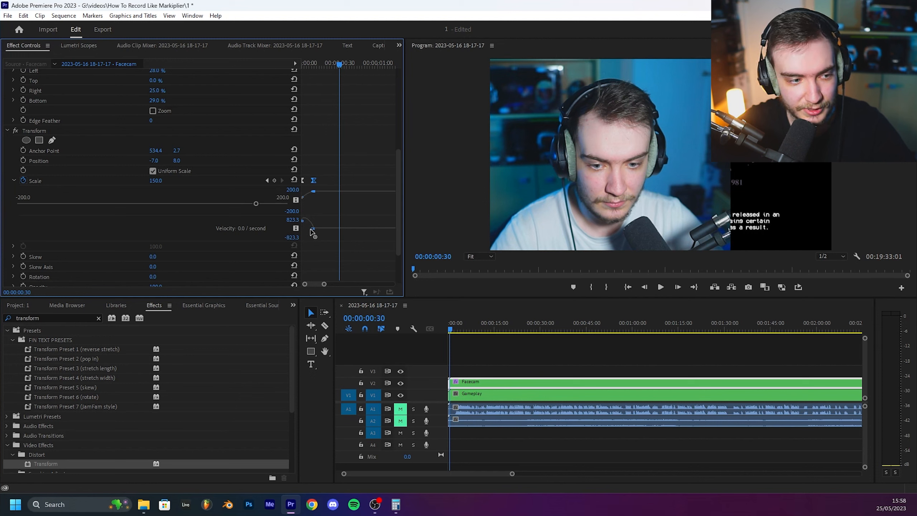
left_click_drag(313, 233, 307, 232)
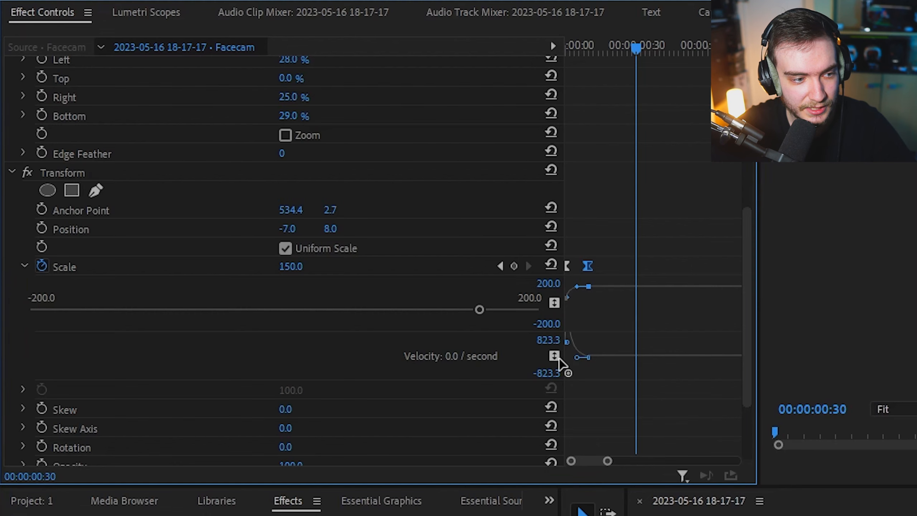
mouse_move(548, 356)
left_mouse_down()
mouse_move(540, 369)
mouse_move(536, 354)
left_mouse_up()
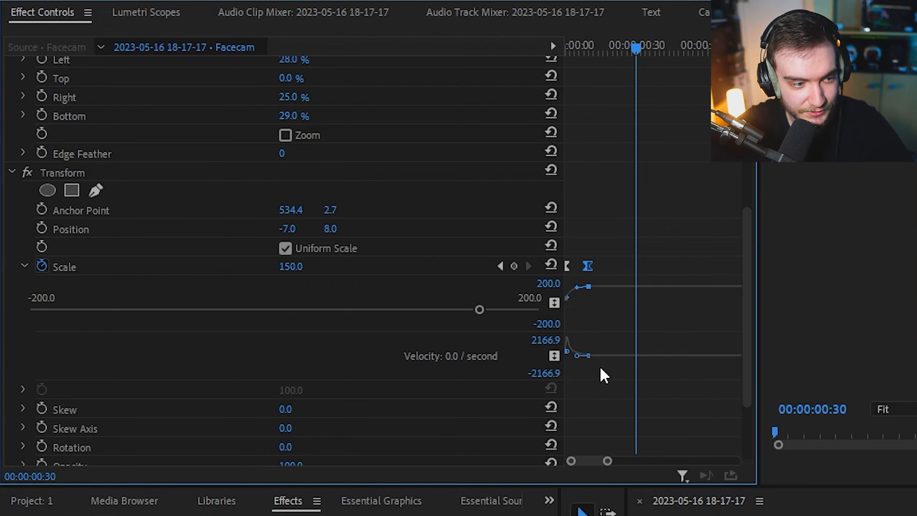
Move the last Scale keyframe to just before 00:00:00:30, steepen the initial velocity curve again and preview the zoom.
left_click_drag(588, 266, 621, 266)
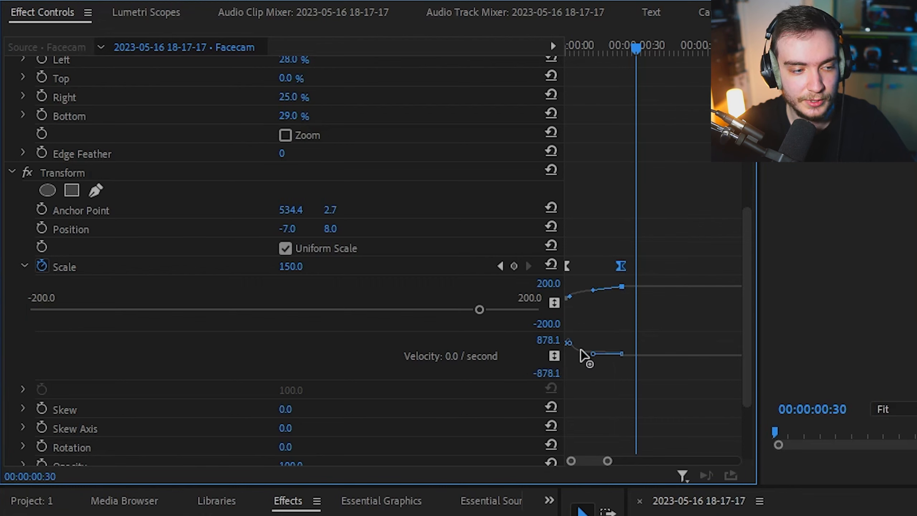
left_click_drag(584, 355, 576, 352)
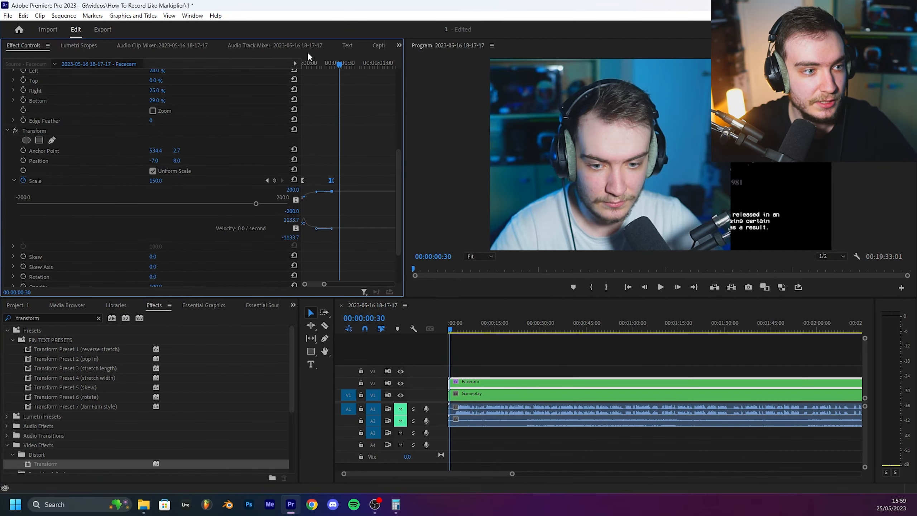
left_click_drag(571, 47, 539, 48)
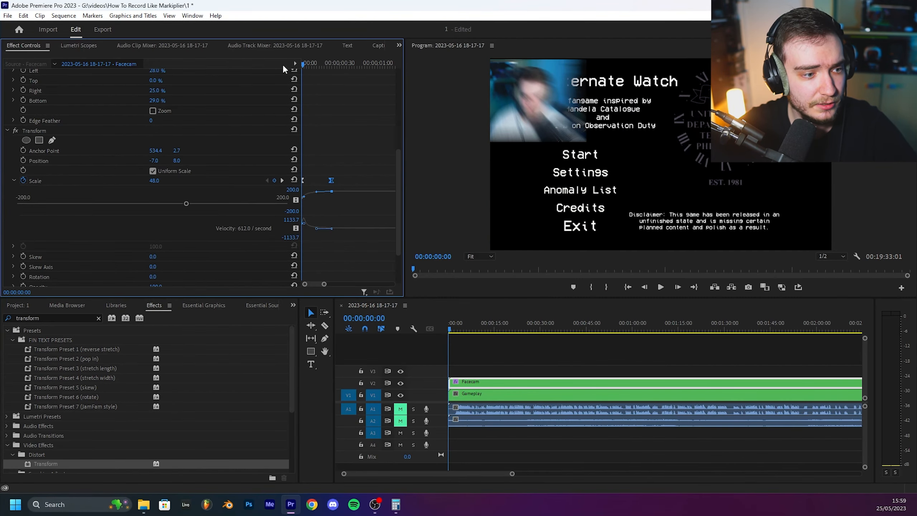
key("space")
key("space")
Try a slower zoom by moving the last Scale keyframe past one second, and play it back.
left_click_drag(331, 180, 389, 180)
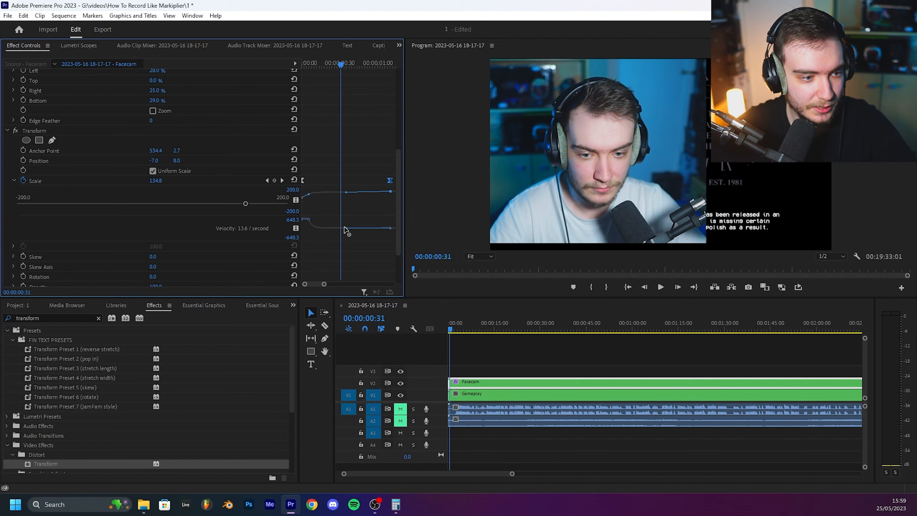
left_click_drag(333, 65, 225, 72)
key("space")
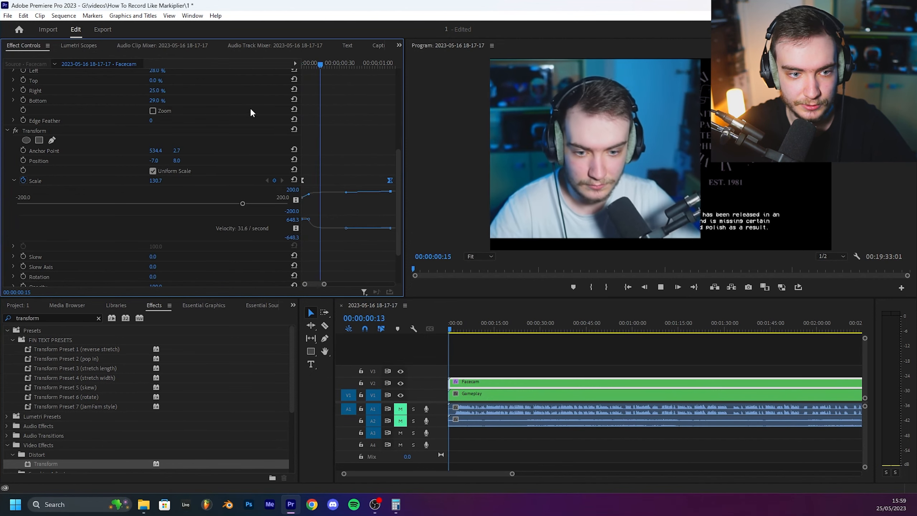
key("space")
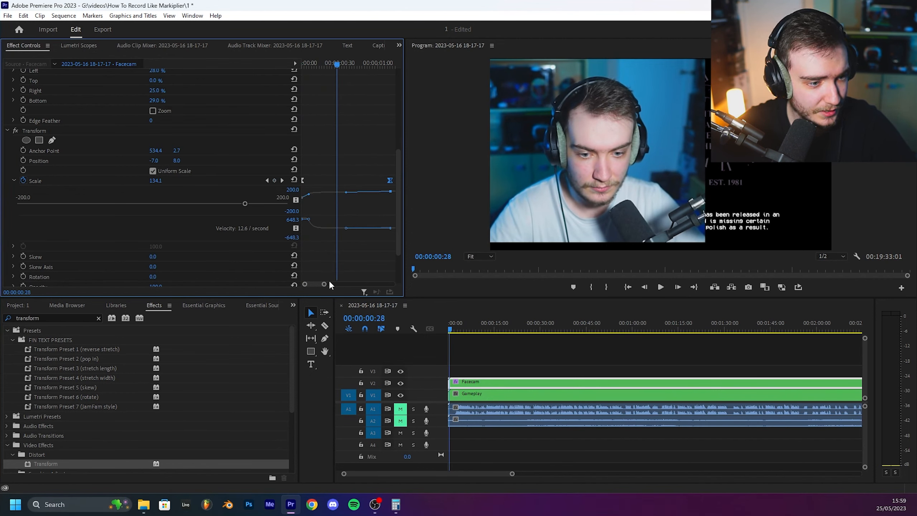
Check the zoom around 00:00:01:01 and try pulling the last keyframe's velocity handle closer to the first keyframe.
left_click_drag(330, 283, 349, 284)
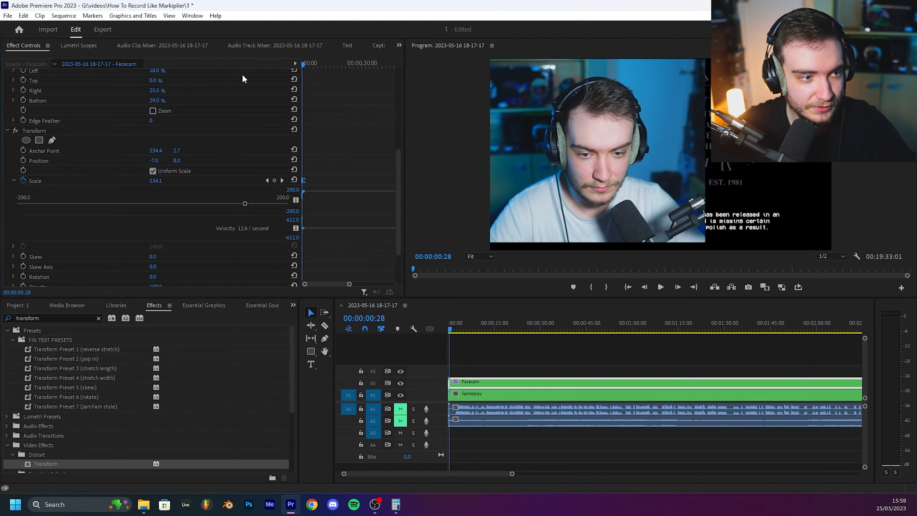
key("Right")
key("Right")
key("Right")
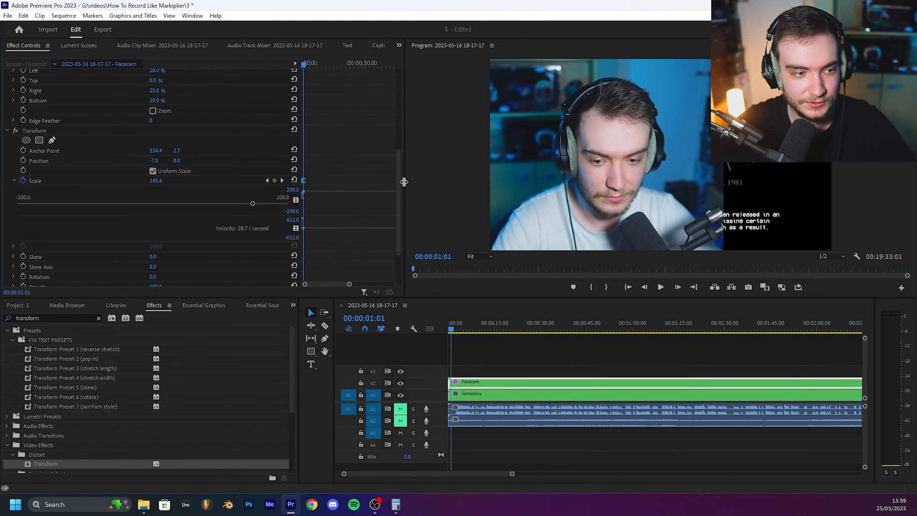
left_click_drag(349, 285, 338, 284)
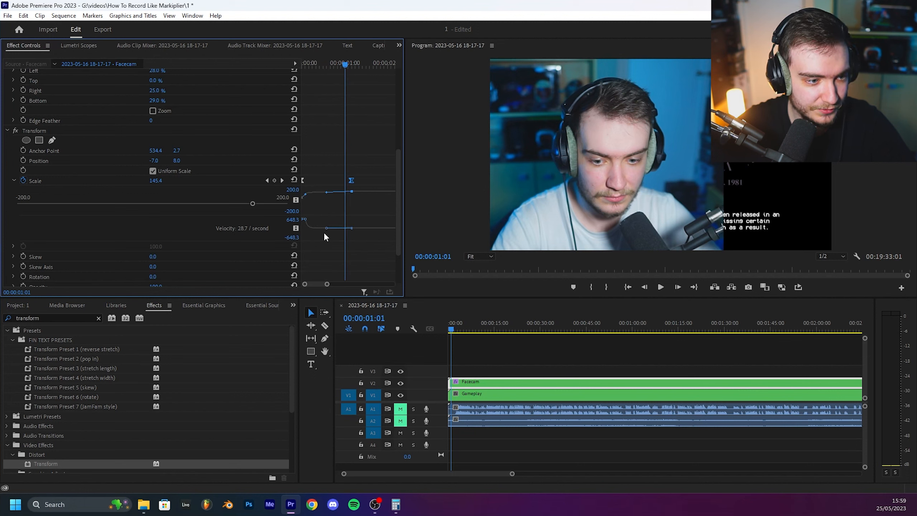
left_click_drag(325, 229, 318, 232)
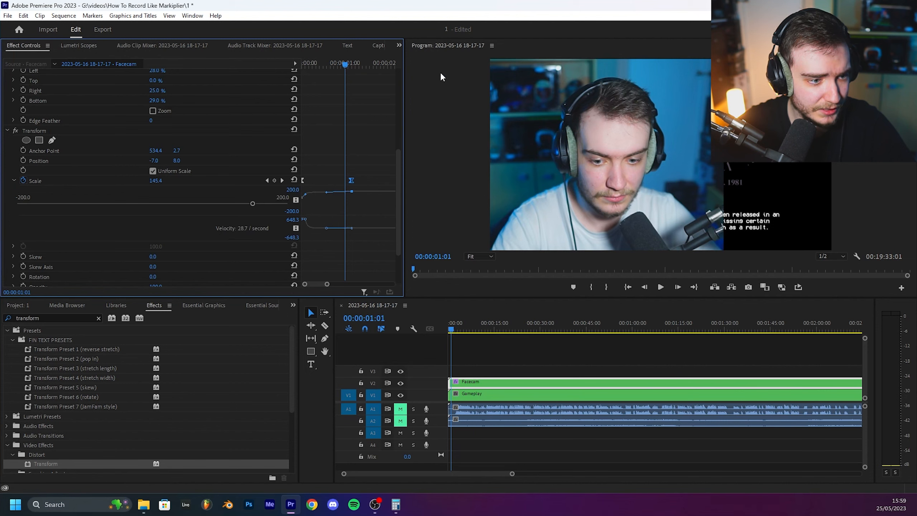
Shorten the zoom by moving the last Scale keyframe earlier to about 00:00:00:26, and play it from the start.
left_click_drag(356, 67, 325, 90)
left_click_drag(352, 180, 326, 180)
key("Home")
key("space")
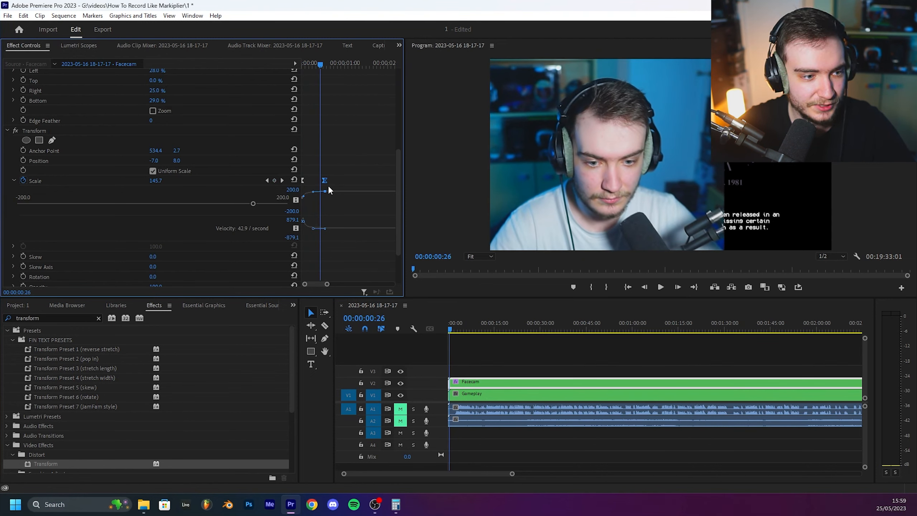
left_click_drag(324, 180, 321, 182)
key("Home")
key("space")
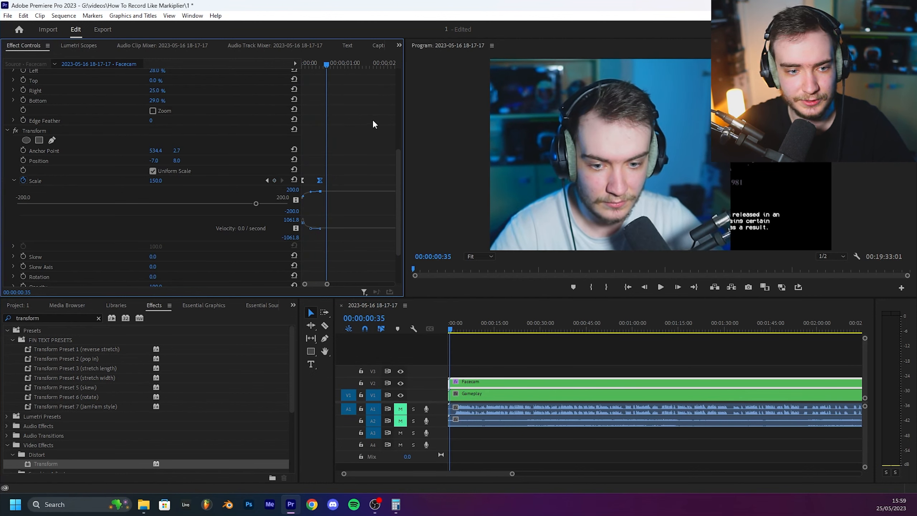
Pull the last Scale keyframe's velocity handle closer to the first keyframe and play the zoom from the start.
left_click_drag(308, 226, 296, 226)
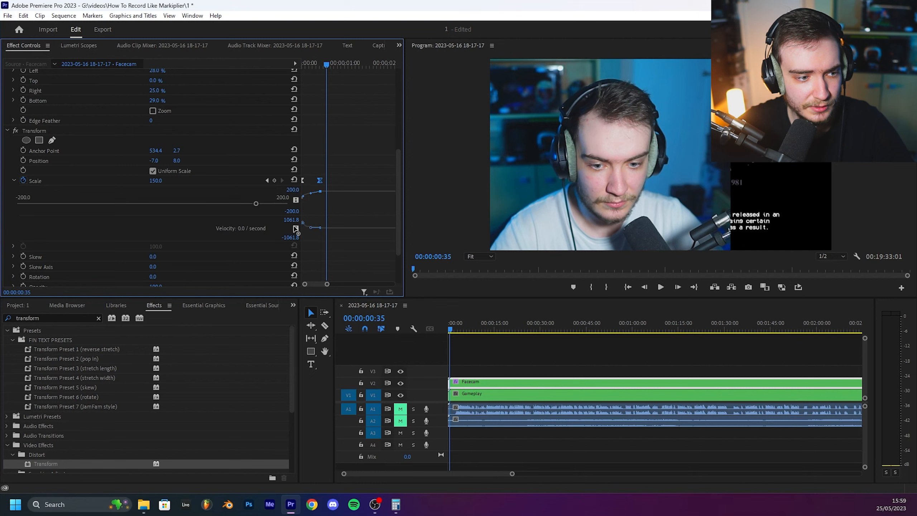
key("Home")
key("space")
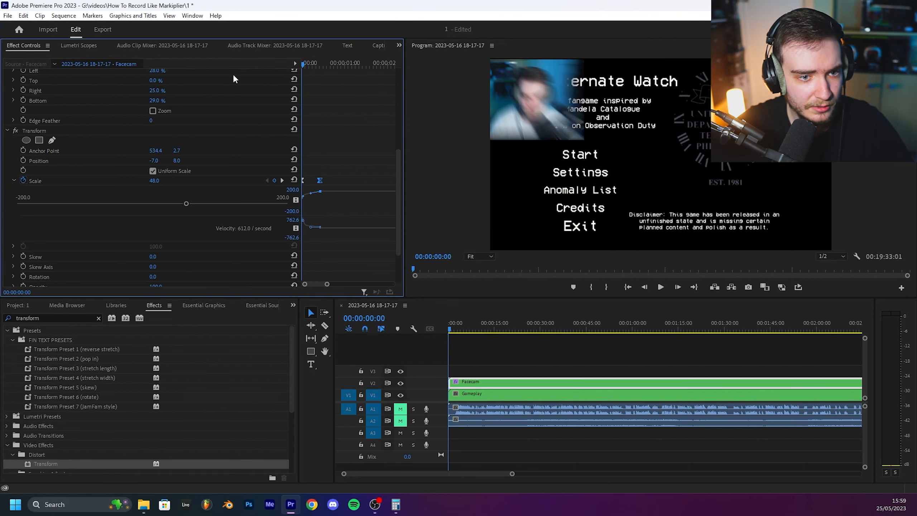
Return to the sequence start and remove all Scale keyframes from the Facecam's Transform effect, keeping the starting scale.
key("Home")
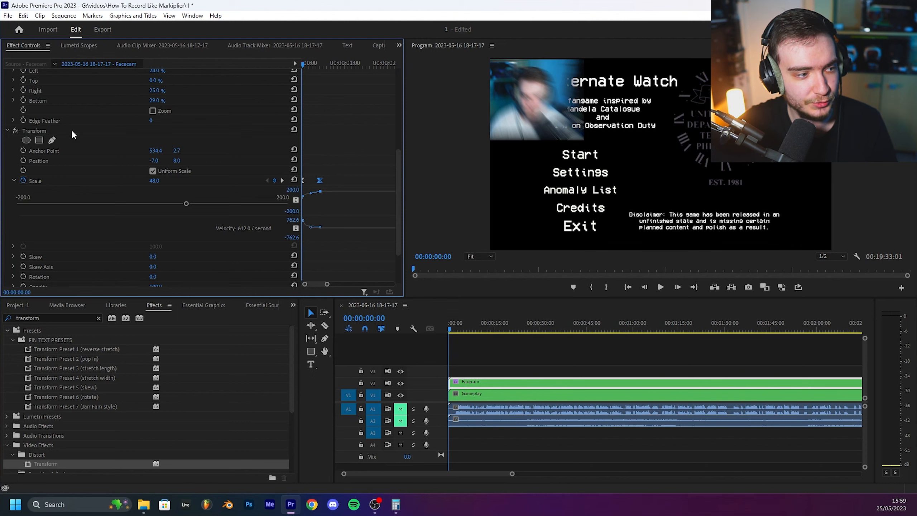
left_click(23, 180)
left_click(489, 263)
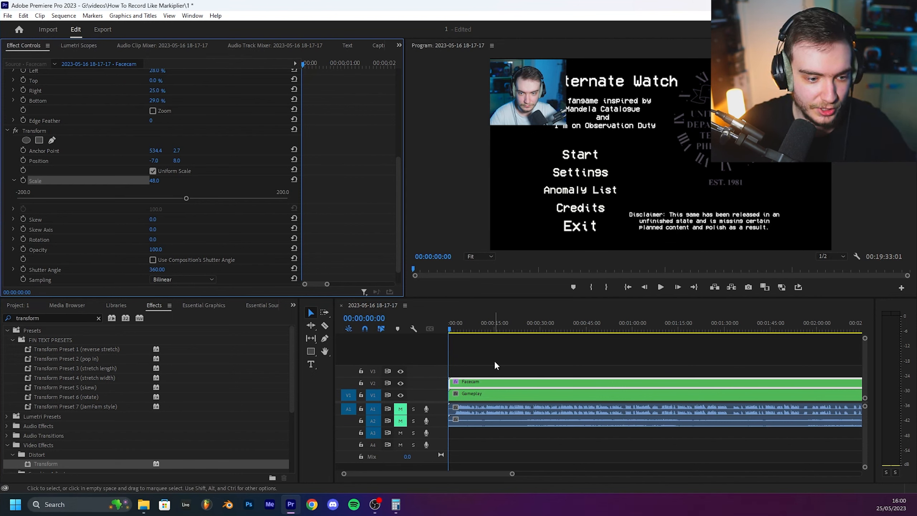
Select the Facecam, Gameplay and both audio clips and link them together.
left_click_drag(495, 358, 535, 421)
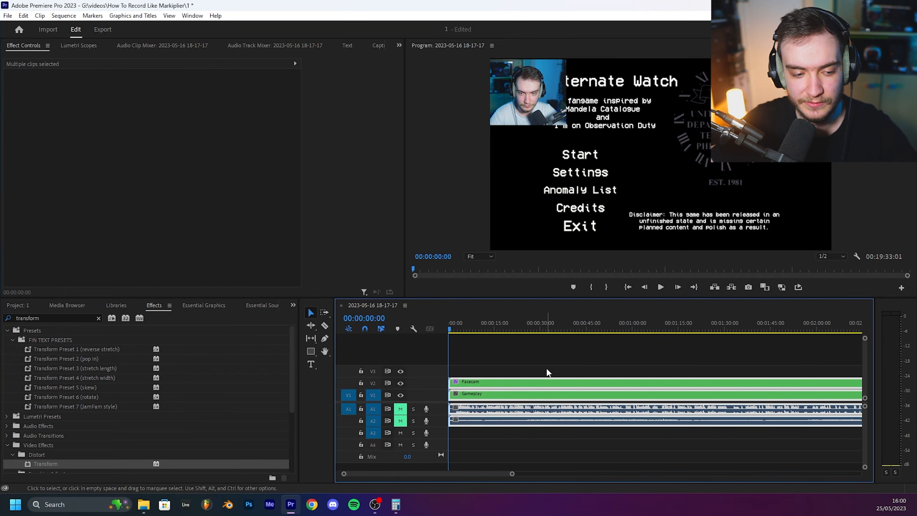
left_click_drag(504, 367, 596, 472)
right_click(547, 383)
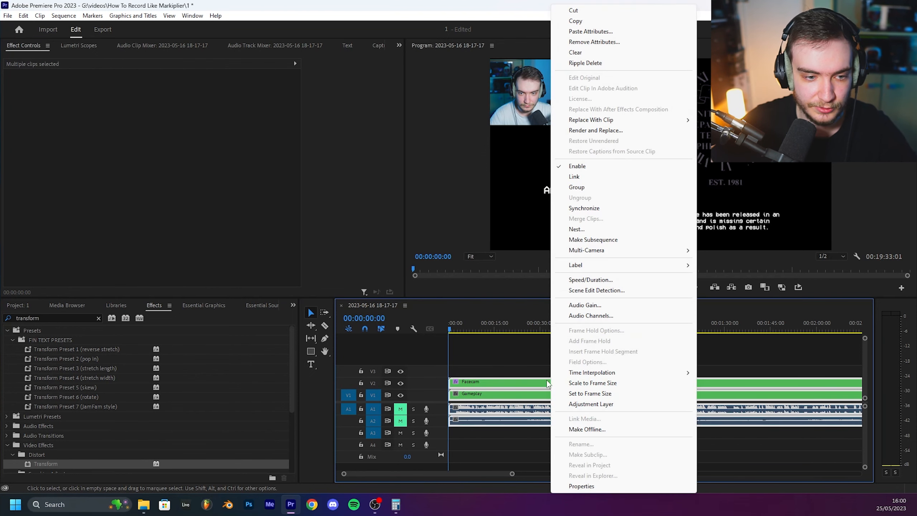
left_click(579, 179)
Split all the linked clips at 00:00:08:34 with the Razor tool.
left_click_drag(449, 325, 474, 328)
key("c")
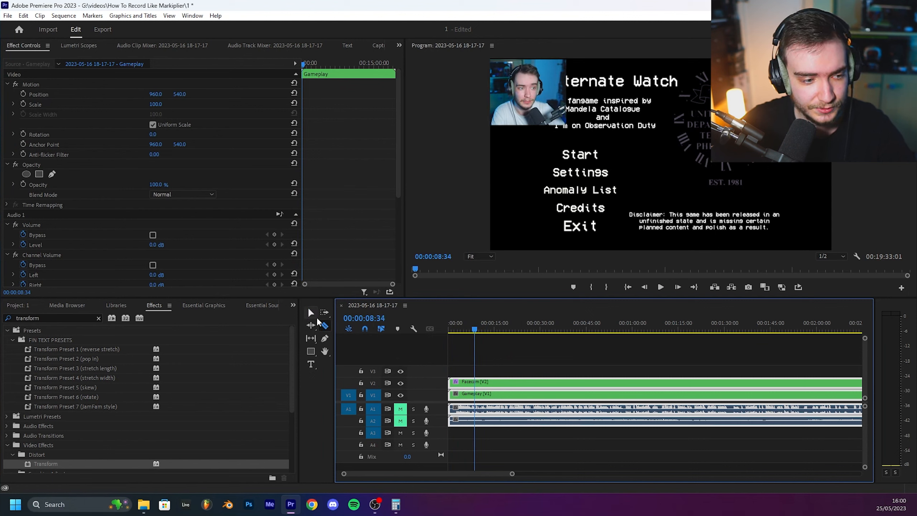
left_click(311, 311)
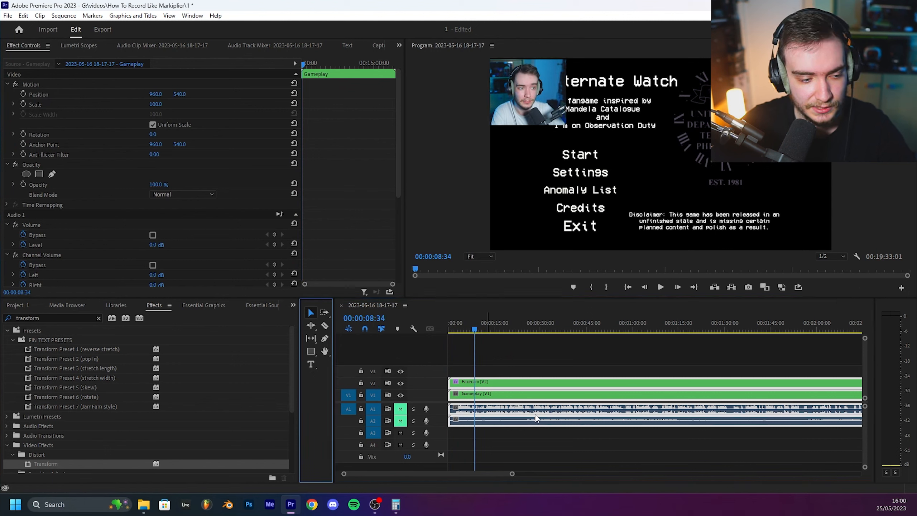
left_click(581, 341)
key("c")
left_click(474, 409)
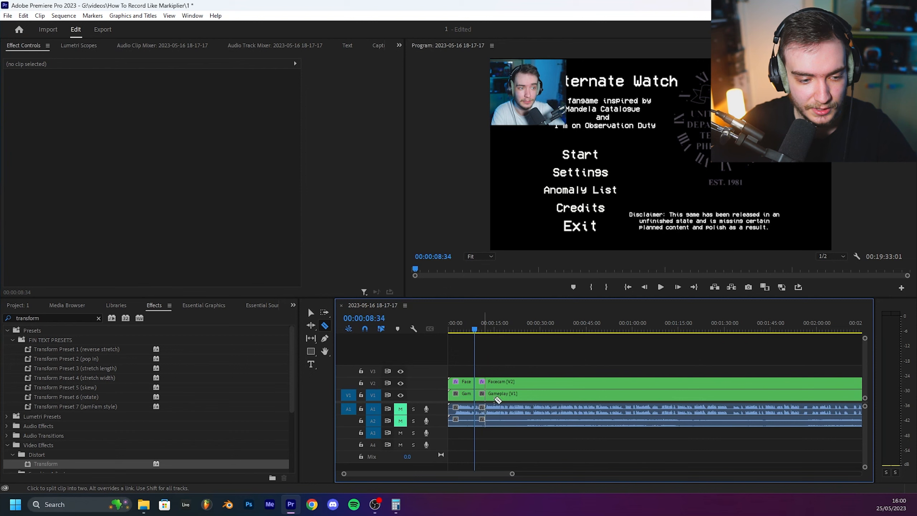
Split the linked clips again at about 00:00:15 and unlink the resulting middle segment.
key("v")
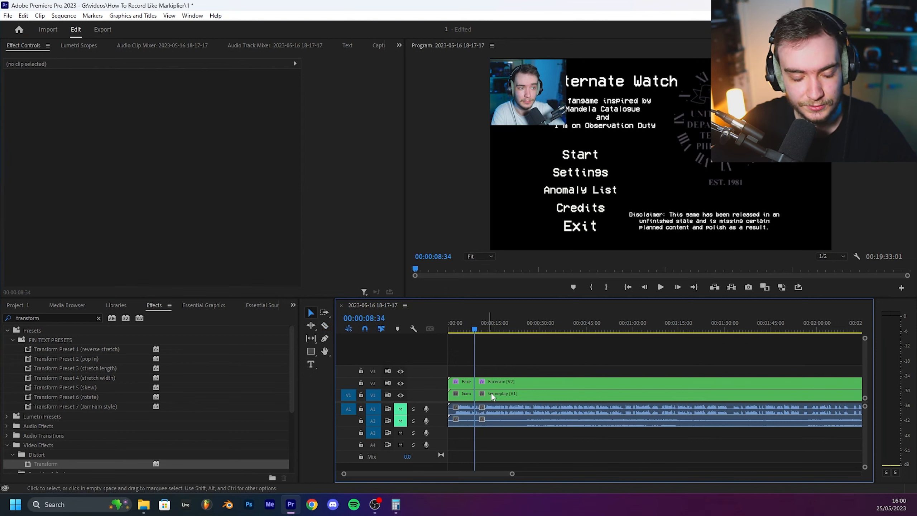
key("c")
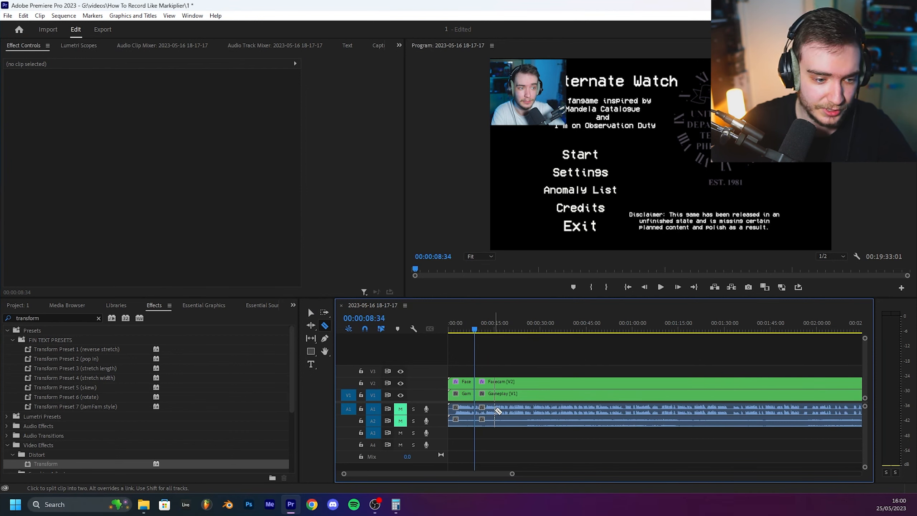
key("v")
right_click(484, 394)
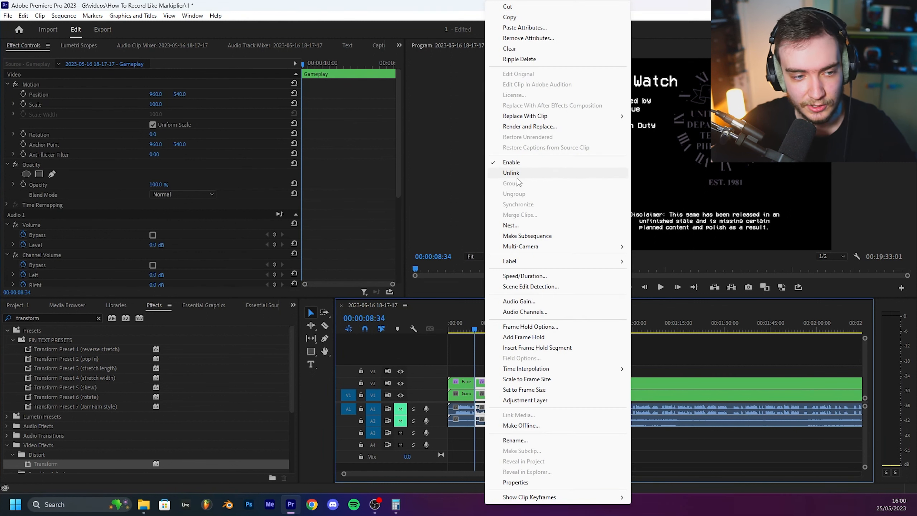
left_click(511, 172)
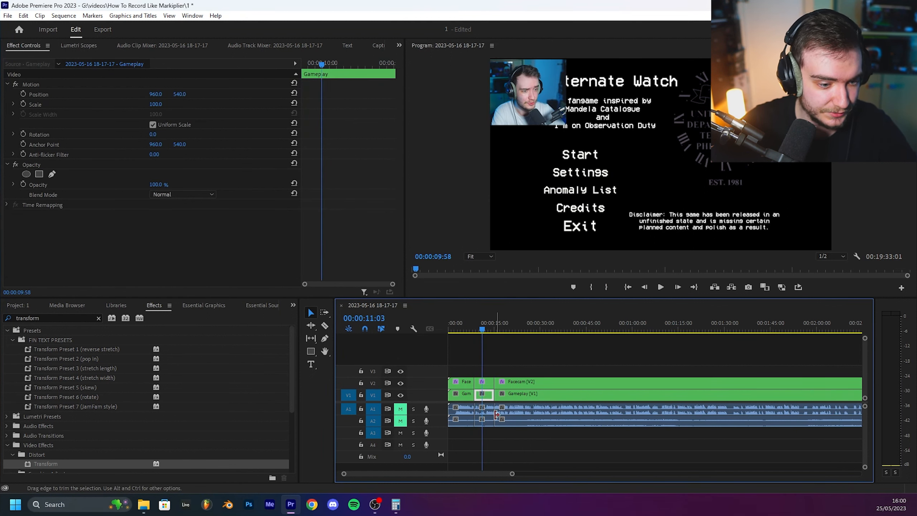
Set the Transform scale of the middle Facecam segment to 70.
left_click(484, 382)
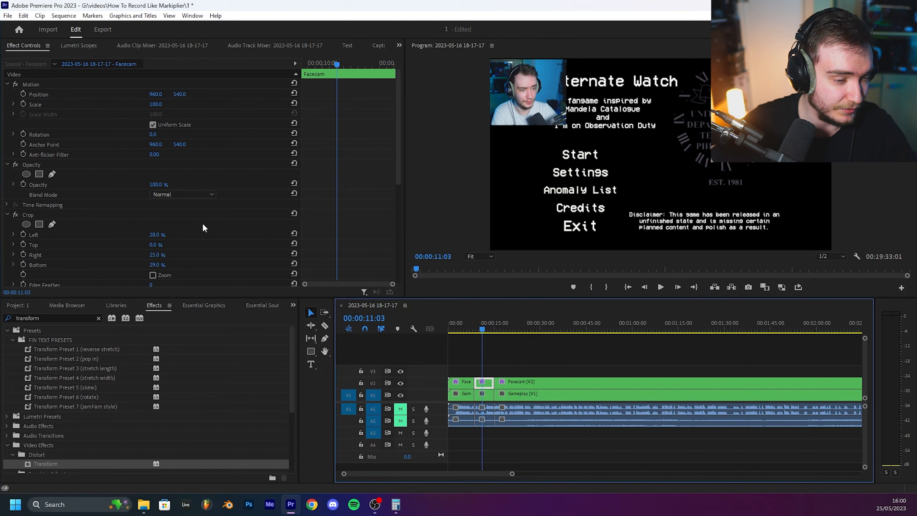
scroll(211, 213, "down", 5)
left_click(13, 164)
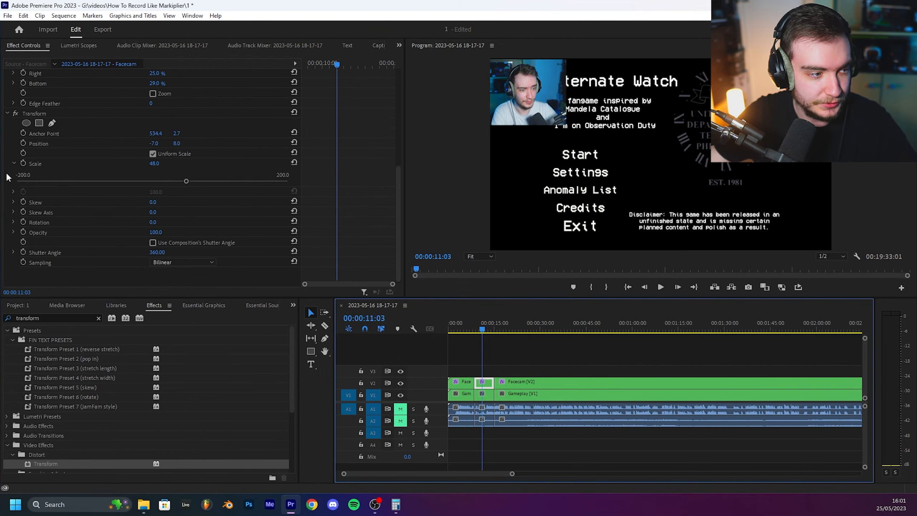
left_click(155, 163)
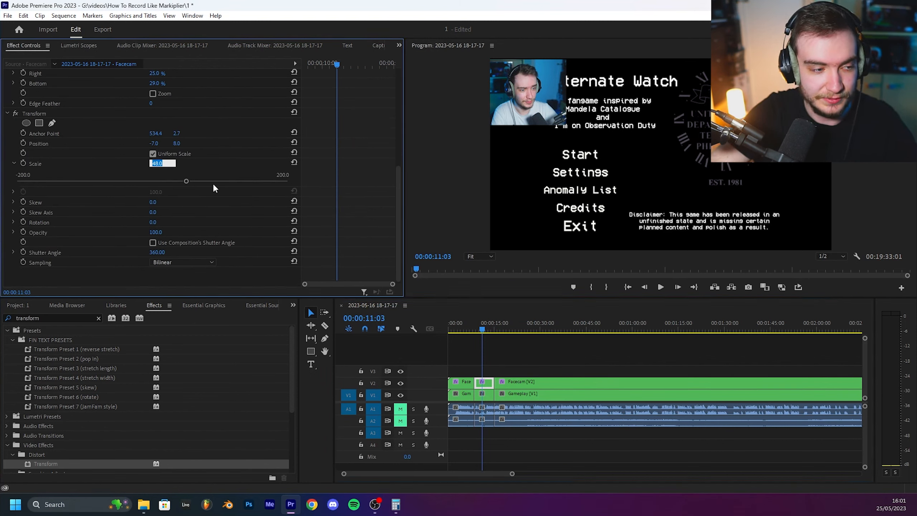
type("70")
key("Return")
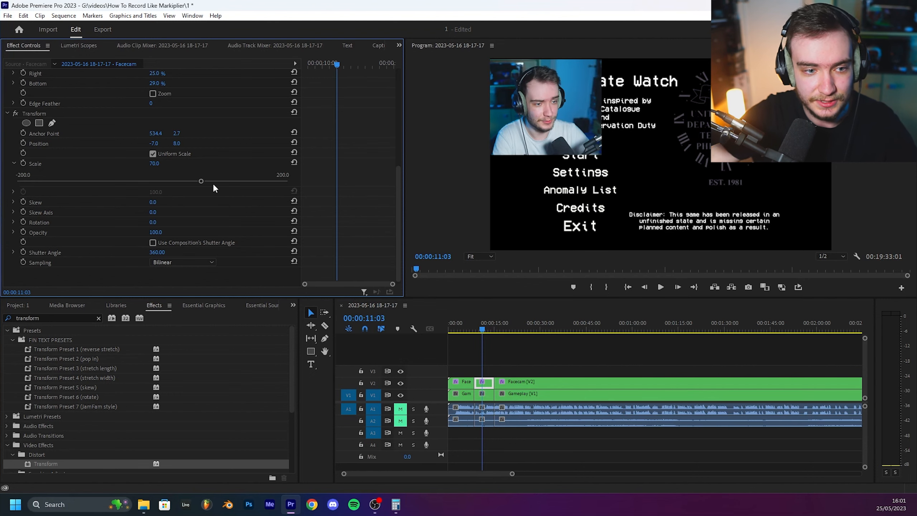
Play across the first cut from about 00:00:06 to preview the jump in facecam size.
left_click(476, 323)
left_click(469, 323)
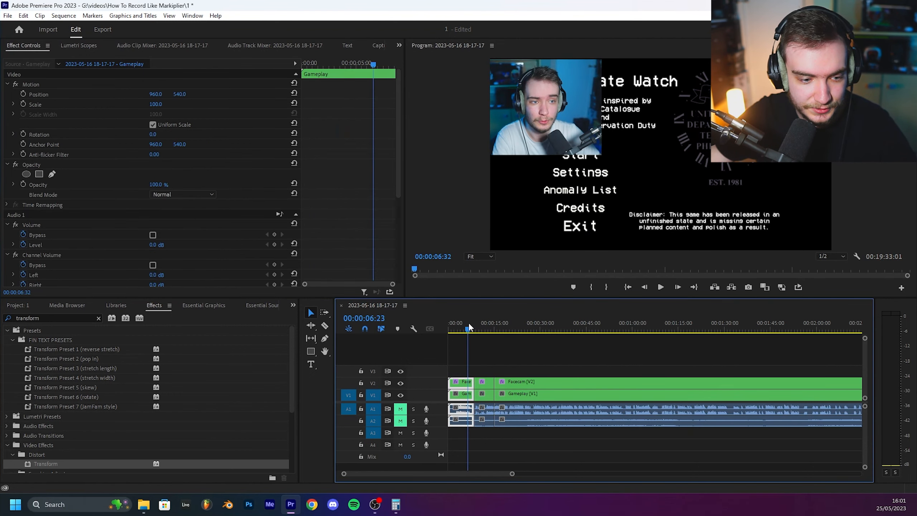
key("space")
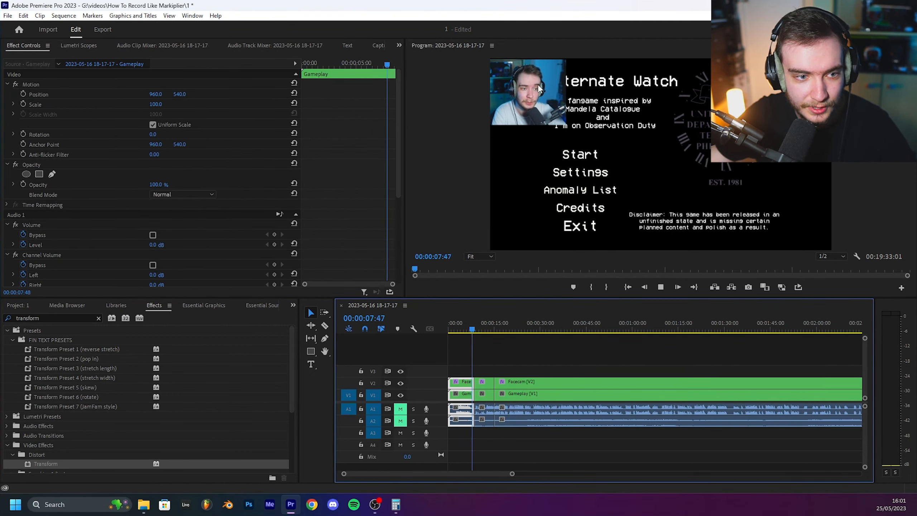
key("space")
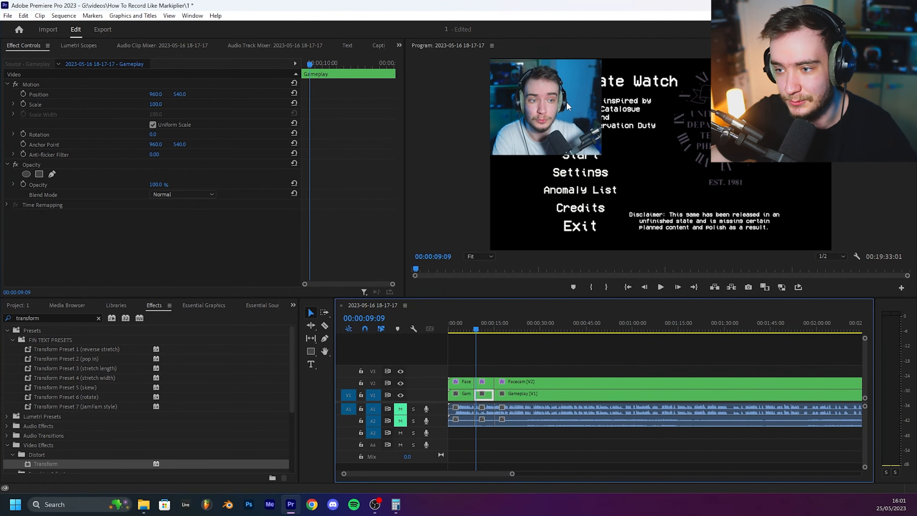
Place the playhead at 00:00:05:08 and unmute audio track A1.
left_click(574, 373)
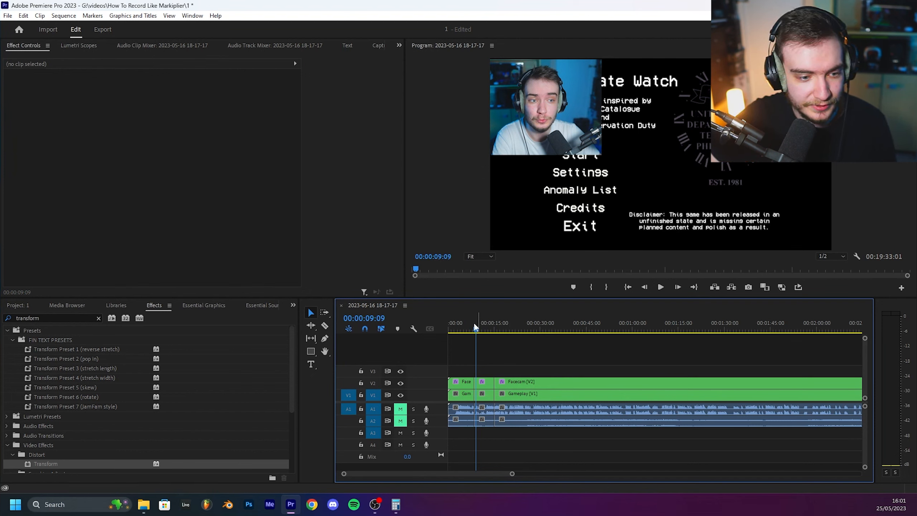
left_click_drag(472, 318, 463, 320)
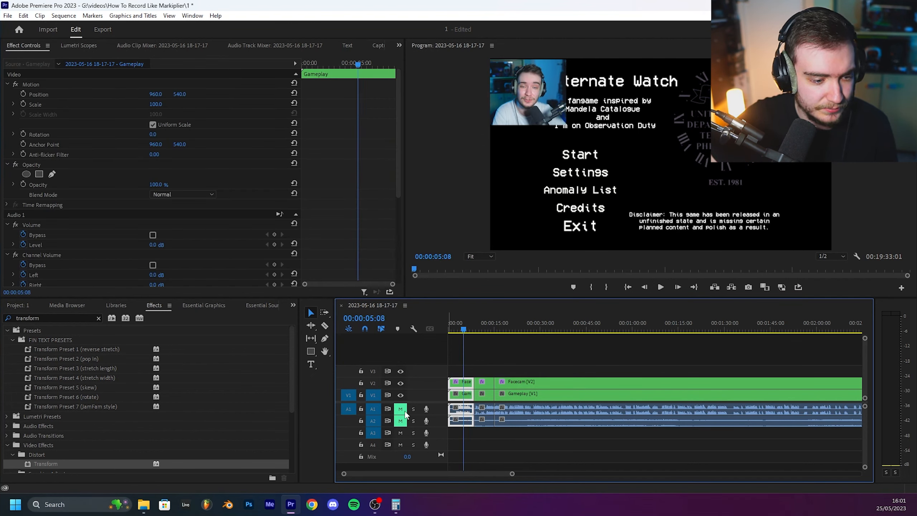
left_click(402, 409)
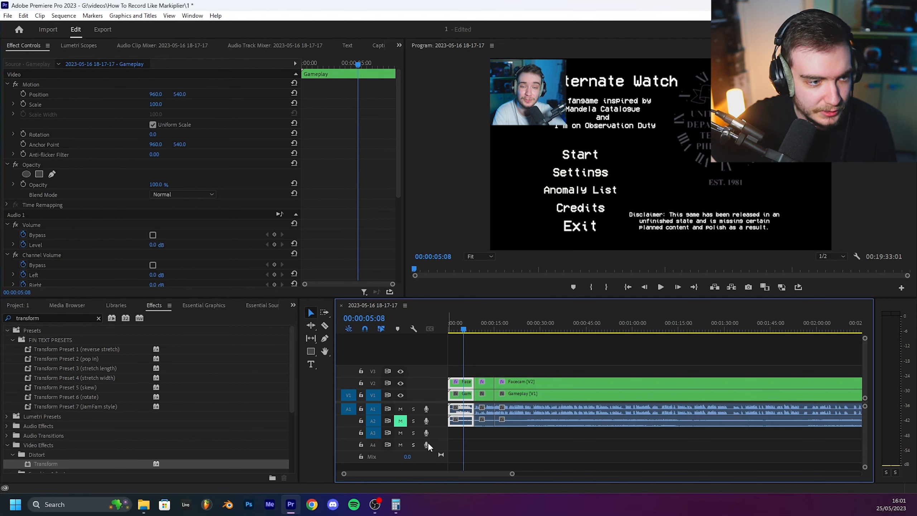
left_click(591, 457)
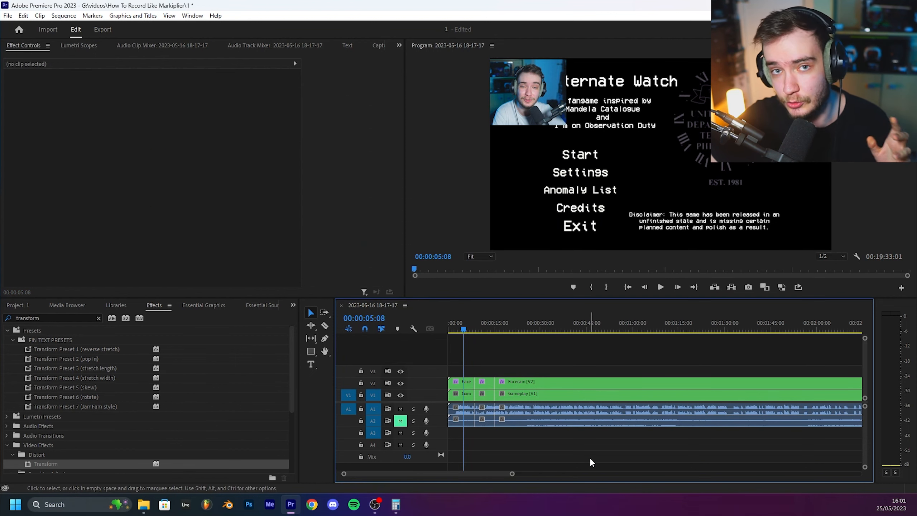
Split the linked clips at about 00:00:20 and delete the short section following the enlarged facecam segment.
left_click(534, 393)
key("c")
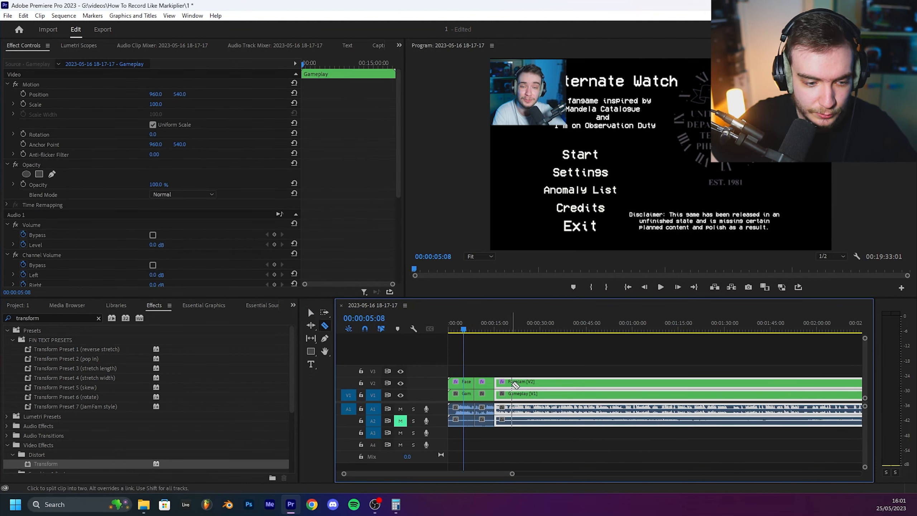
left_click(510, 415)
key("v")
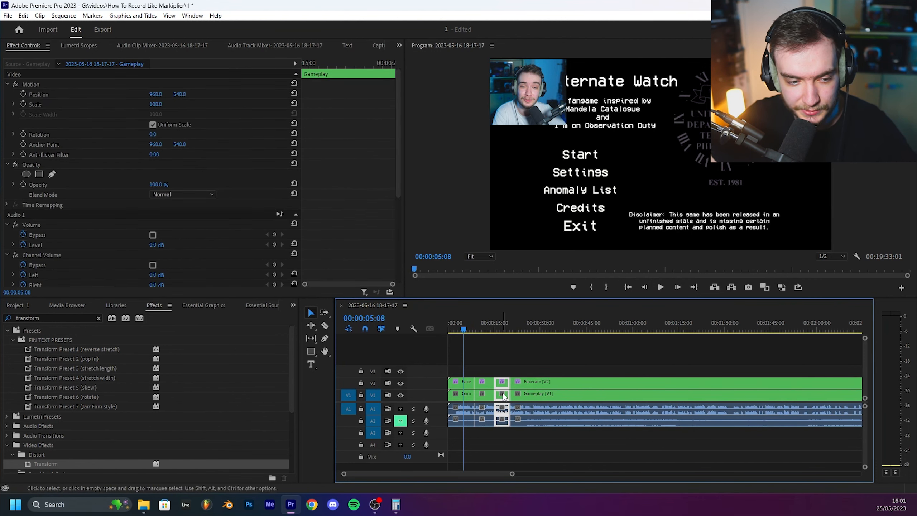
key("Delete")
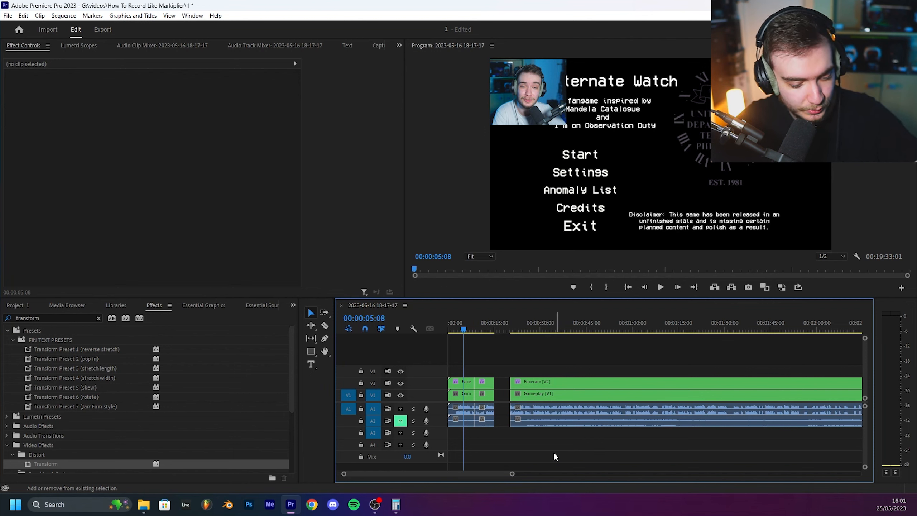
Close the gap left by the deleted section, and undo the closing.
key("shift+Delete")
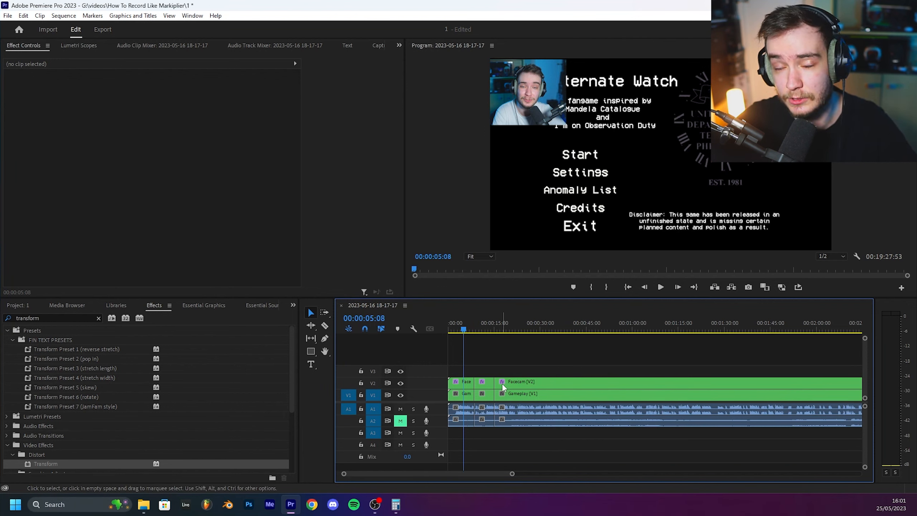
key("ctrl+z")
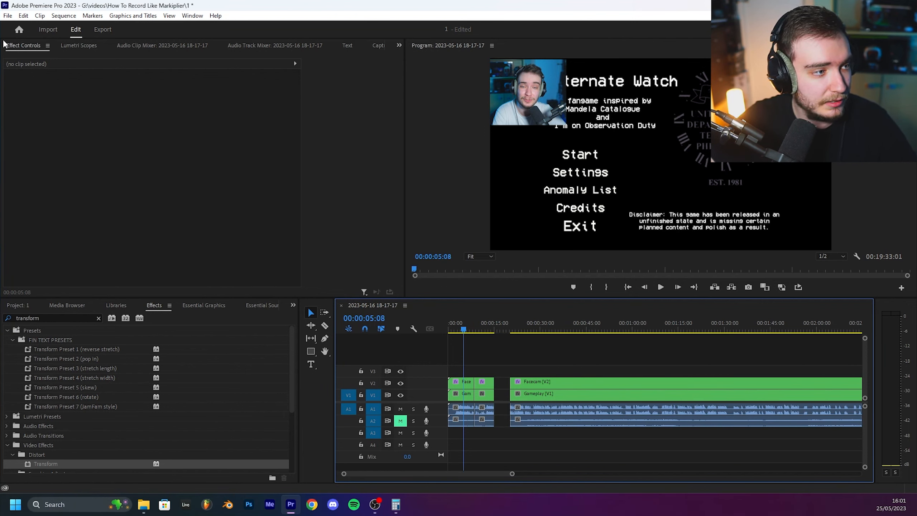
Look up the Close Gap command in the keyboard shortcut settings without changing it, and close the timeline gap again.
left_click(23, 15)
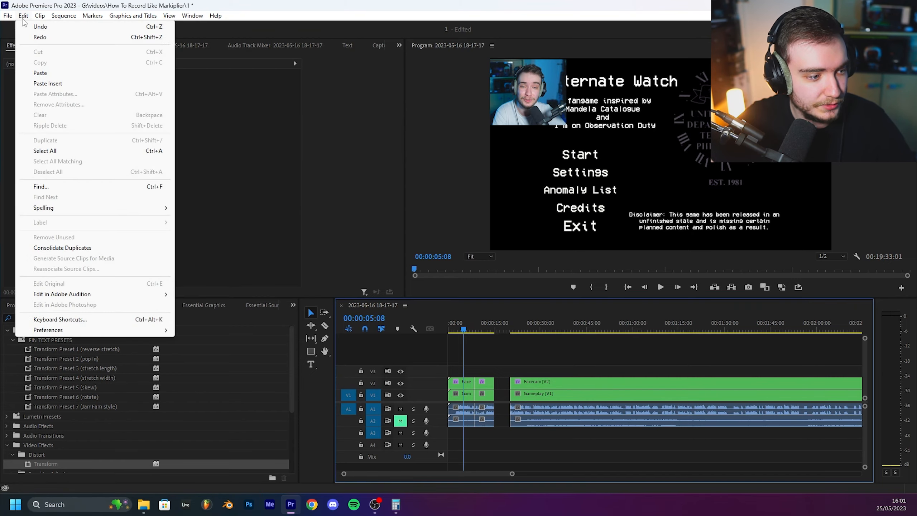
left_click(121, 318)
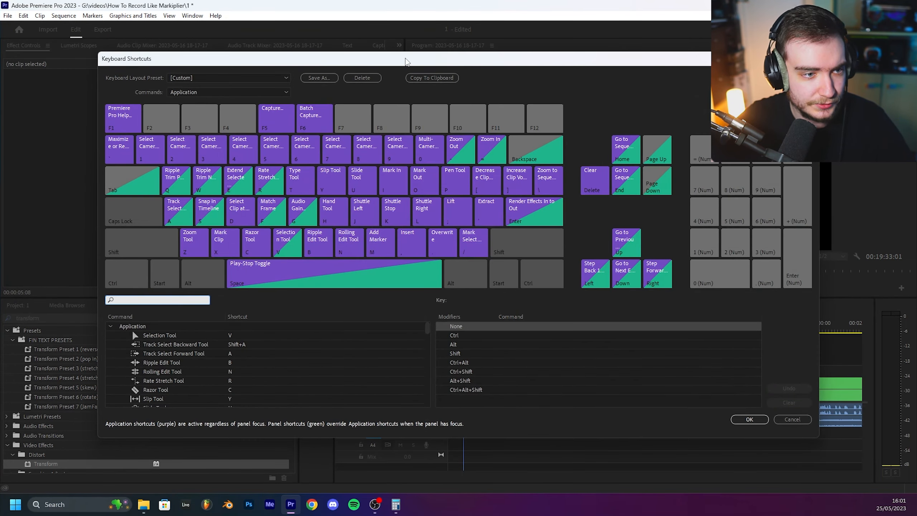
left_click_drag(407, 61, 449, 55)
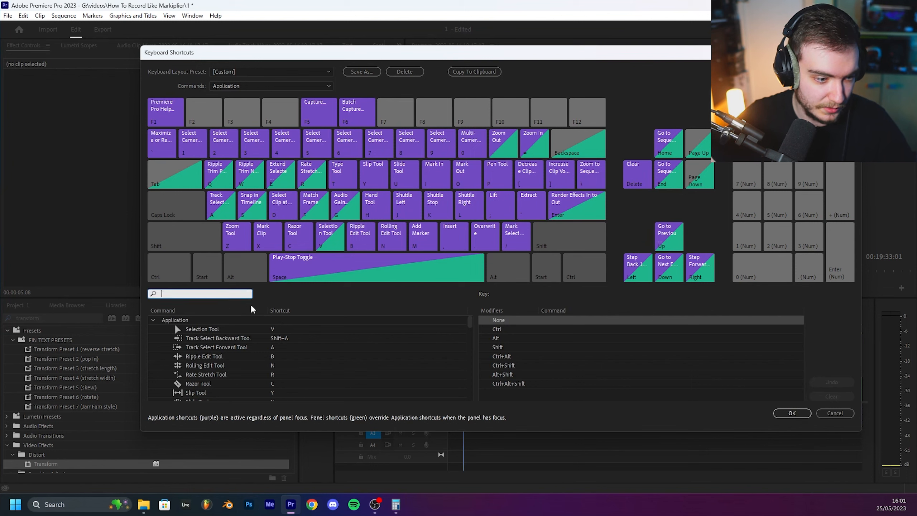
type("gap")
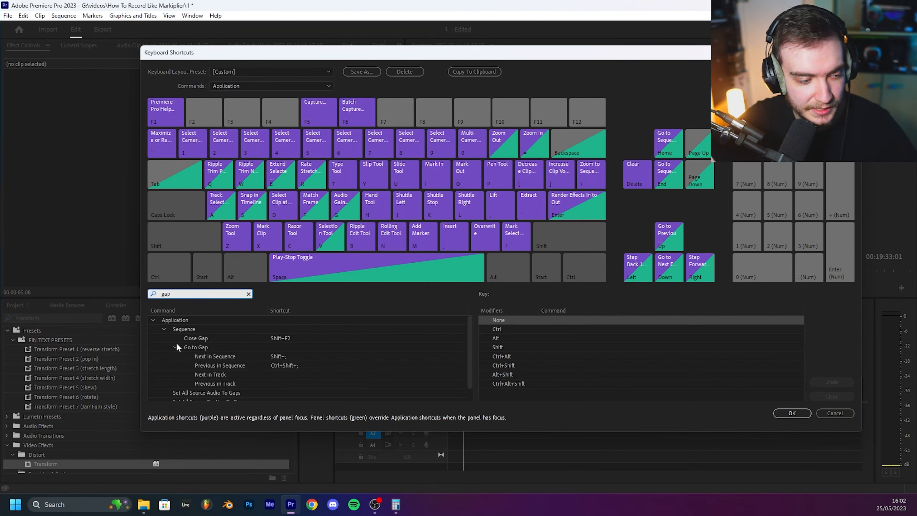
left_click(189, 341)
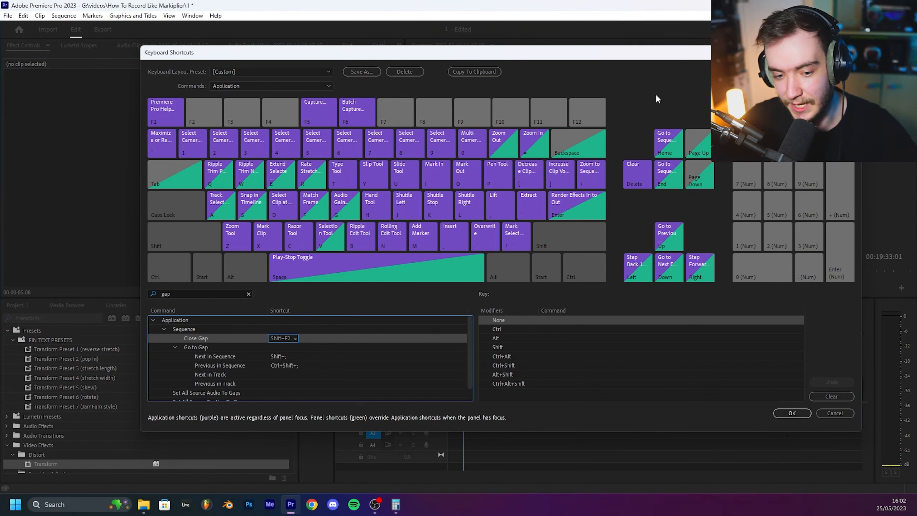
left_click(842, 416)
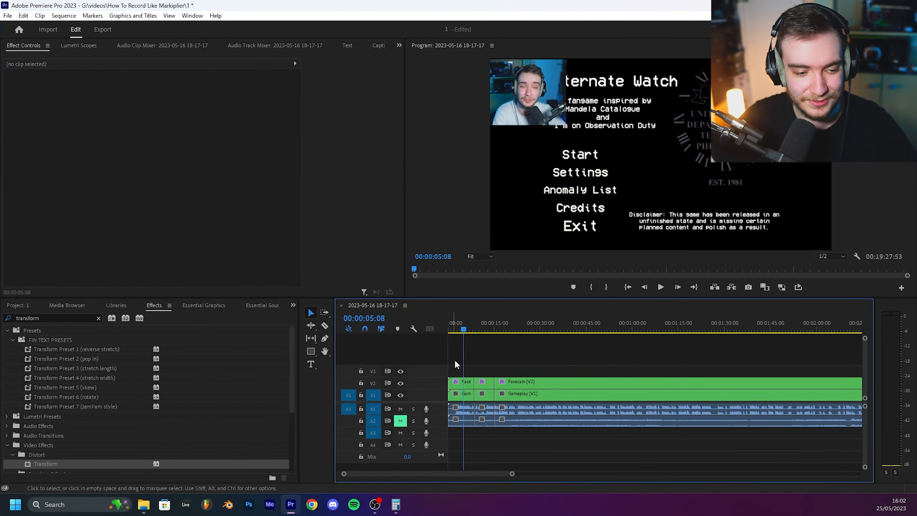
Cut the linked clips at about 00:00:35 and 00:01:05 and delete the section between the cuts.
key("c")
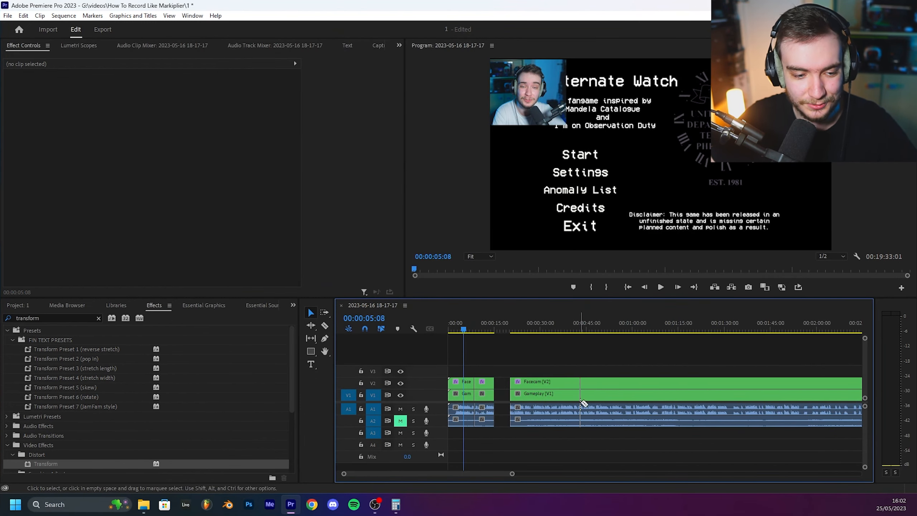
left_click(555, 387)
left_click(648, 391)
key("v")
left_click(566, 404)
key("Delete")
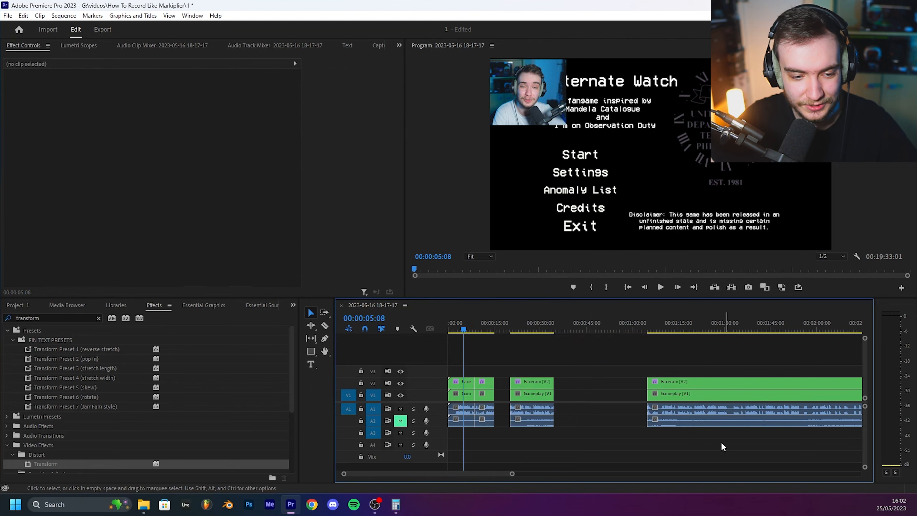
Cut the linked clips at about 00:01:37 and 00:01:59 and delete the section between the cuts.
key("c")
left_click(748, 385)
left_click(814, 392)
key("v")
left_click(800, 407)
key("Delete")
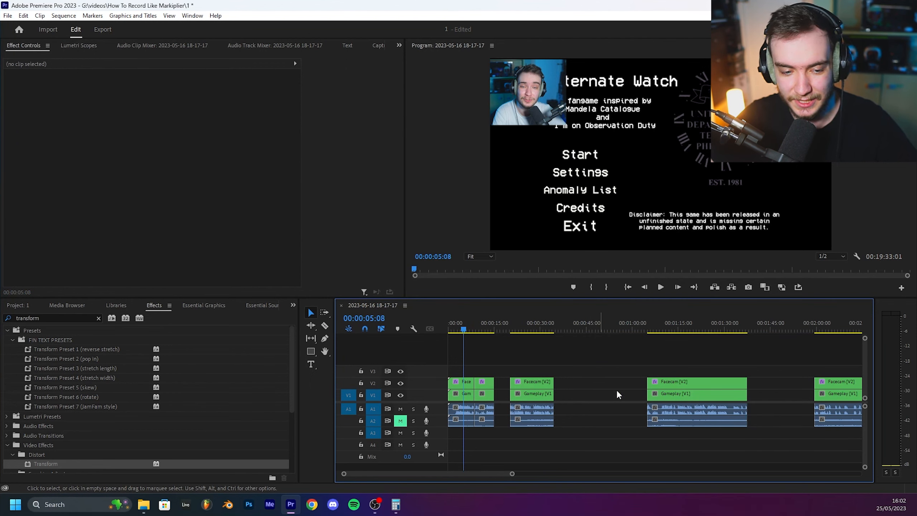
Close all gaps in the timeline at once with the Close Gap command.
left_click_drag(524, 398, 517, 394)
left_click(549, 447)
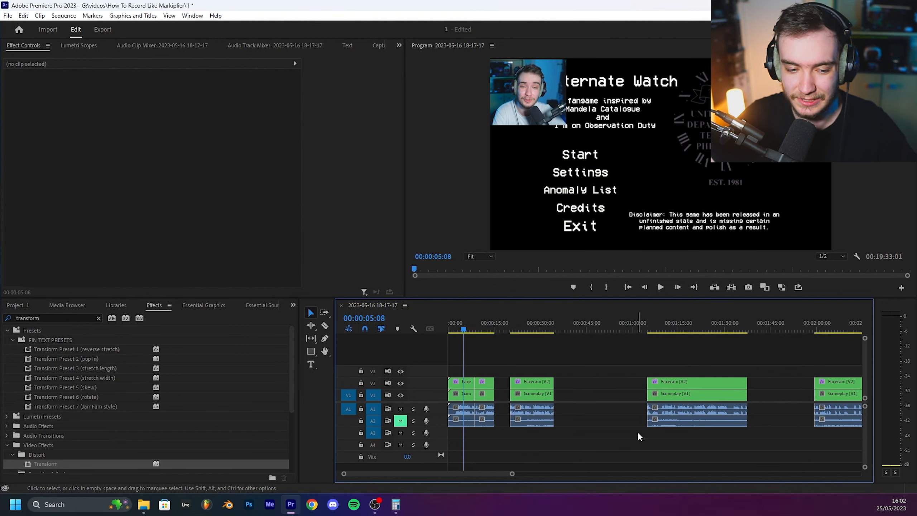
key("shift+g")
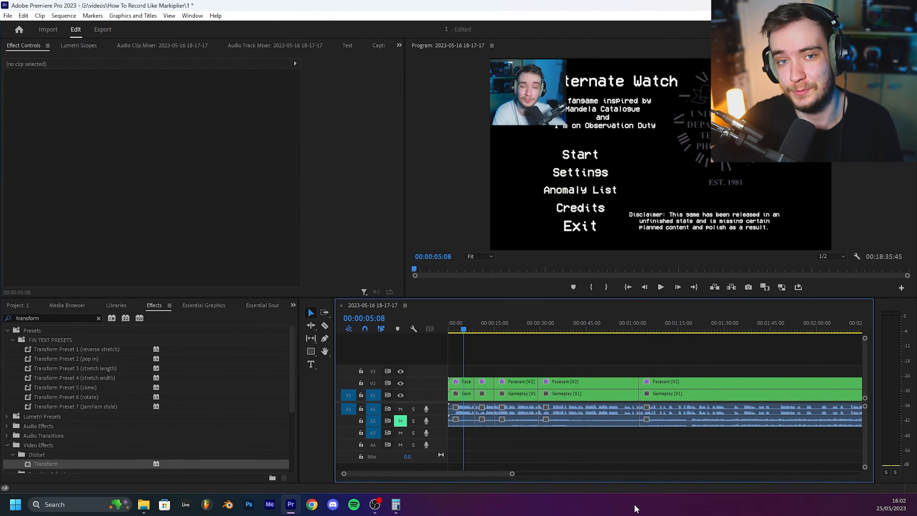
Undo the gap closing, the section deletions and the cuts, including the cut at about 00:00:20.
key("ctrl+z")
key("ctrl+z")
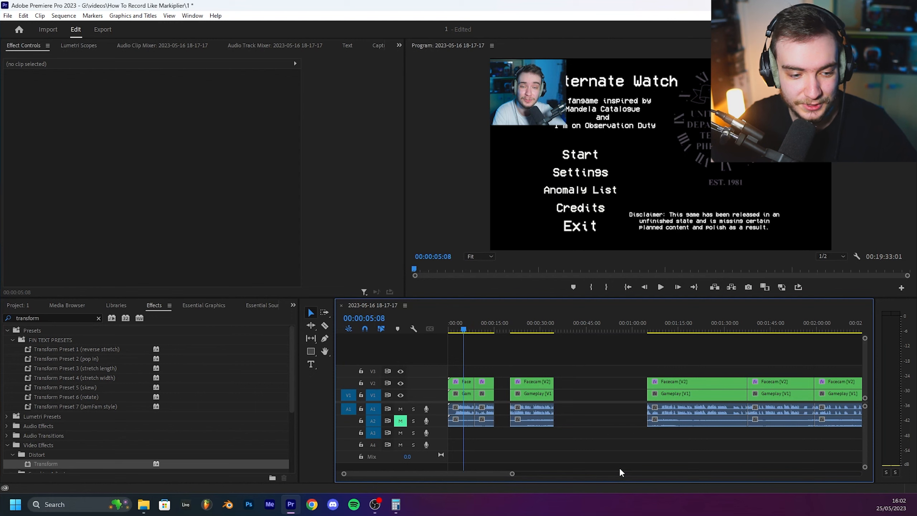
key("ctrl+z")
key("ctrl+z")
key("ctrl+z")
key("ctrl+z")
key("ctrl+z")
key("ctrl+z")
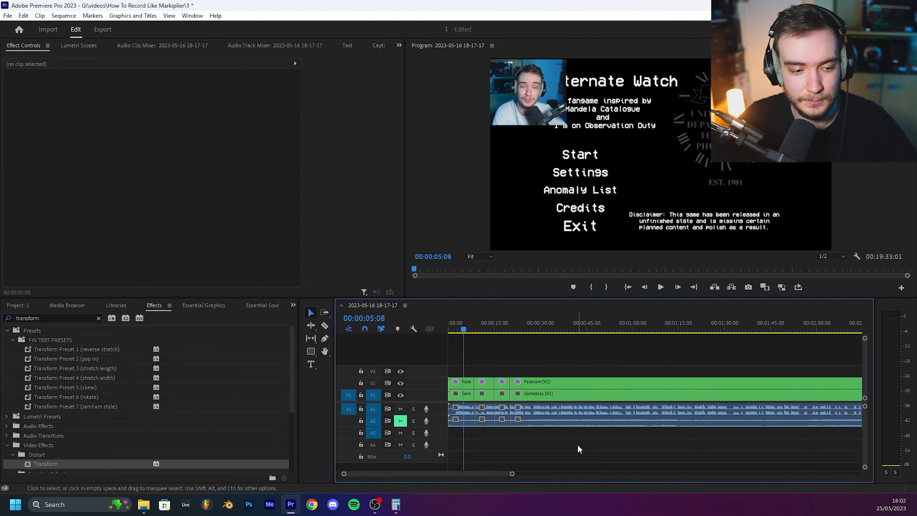
key("ctrl+z")
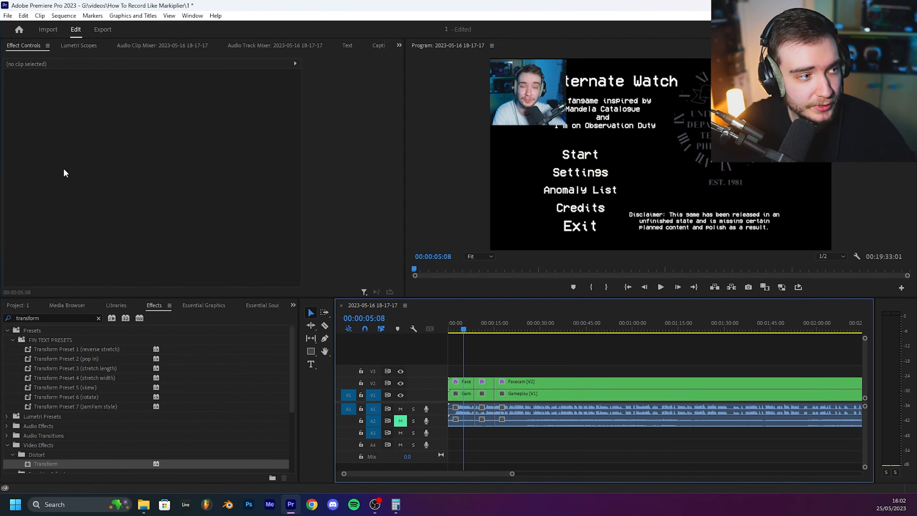
Add a text layer reading "hello mates" at 00:00:05:08 and move it over the disclaimer in the lower part of the frame.
key("t")
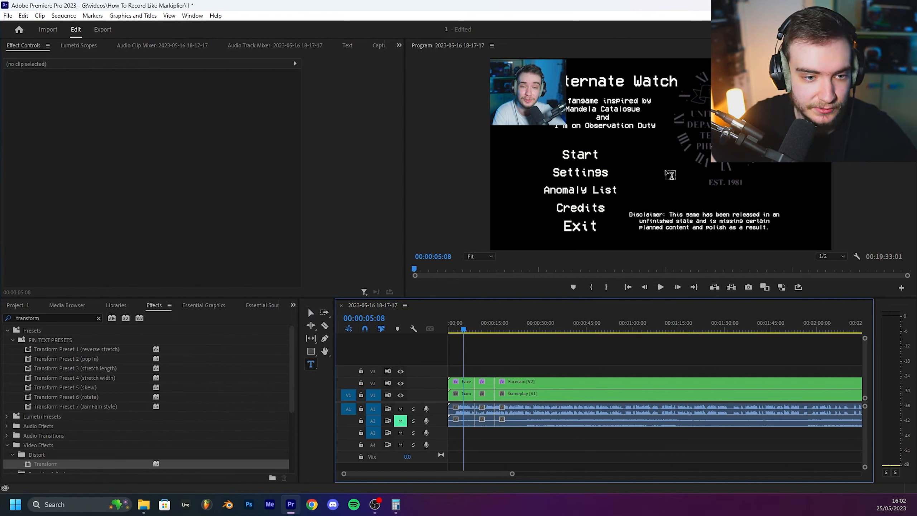
left_click(603, 204)
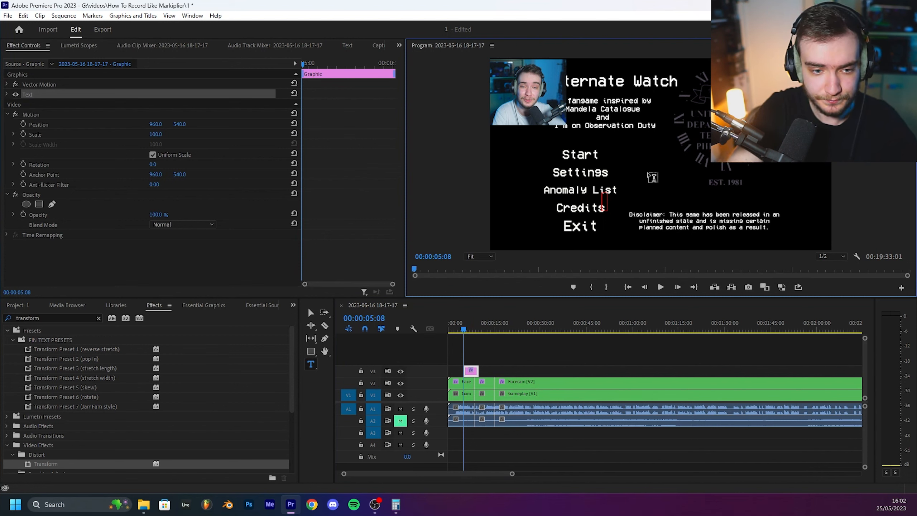
type("hello mates")
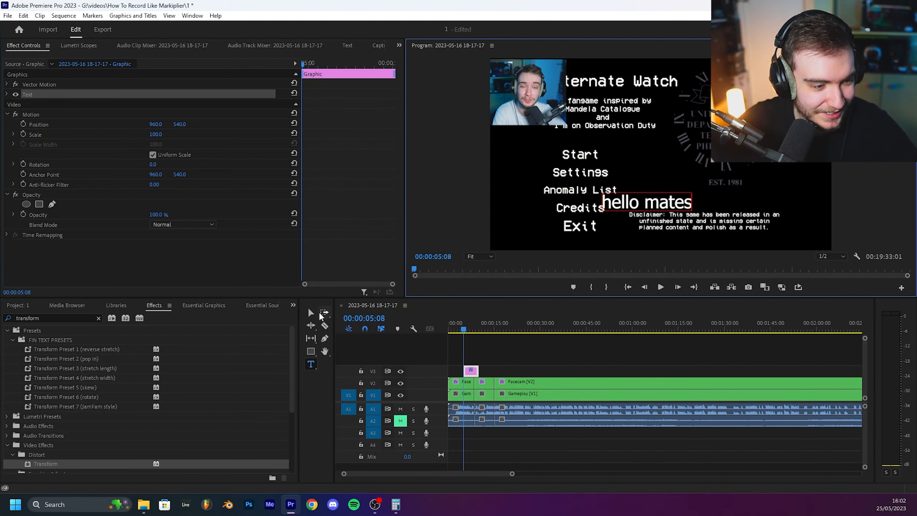
left_click(311, 312)
left_click_drag(667, 204, 689, 223)
Centre-align the "hello mates" text and reposition it near the bottom edge of the frame.
left_click(7, 94)
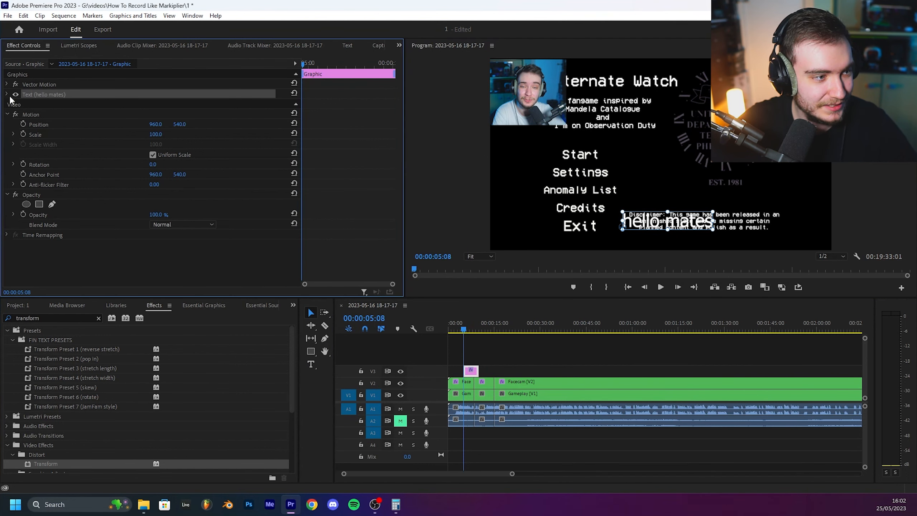
left_click(43, 154)
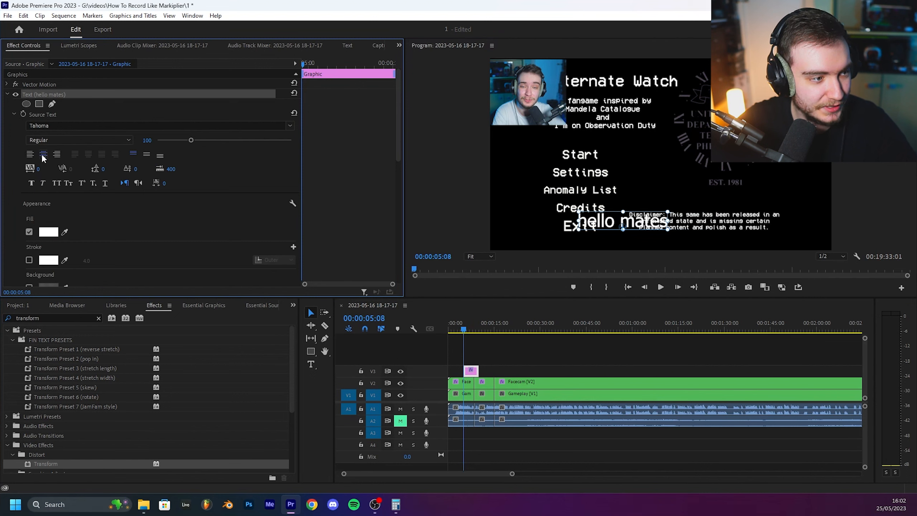
left_click_drag(624, 226, 678, 230)
mouse_move(680, 231)
left_mouse_down()
mouse_move(666, 237)
mouse_move(679, 213)
mouse_move(660, 235)
mouse_move(679, 247)
mouse_move(676, 238)
left_mouse_up()
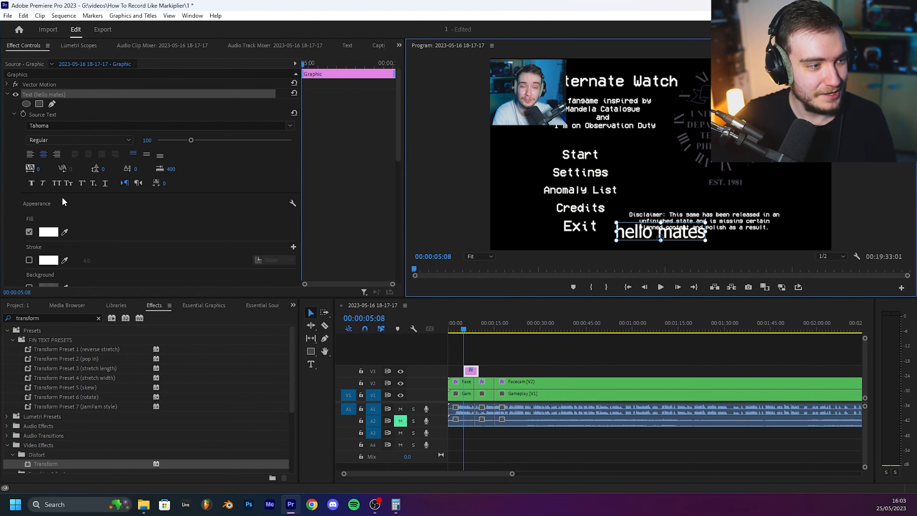
Enable a black outer stroke and a dark shadow on the "hello mates" text.
scroll(22, 199, "down", 3)
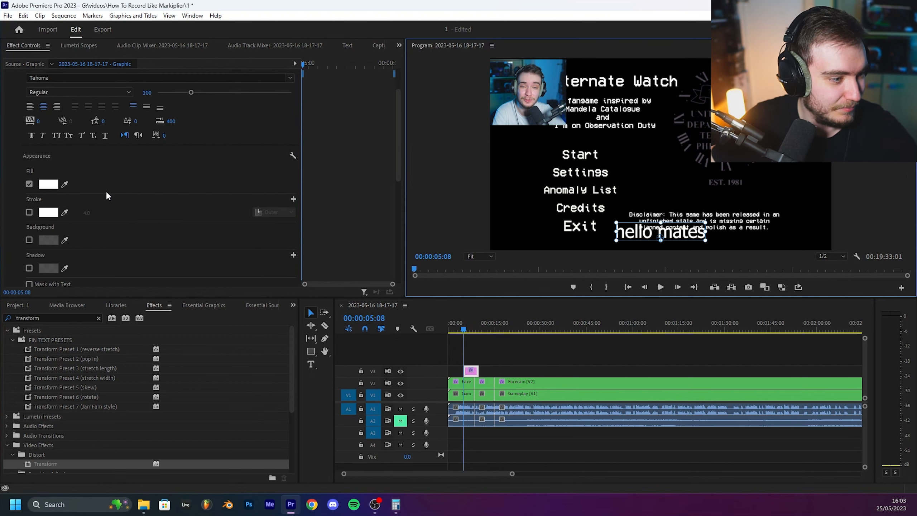
left_click(29, 212)
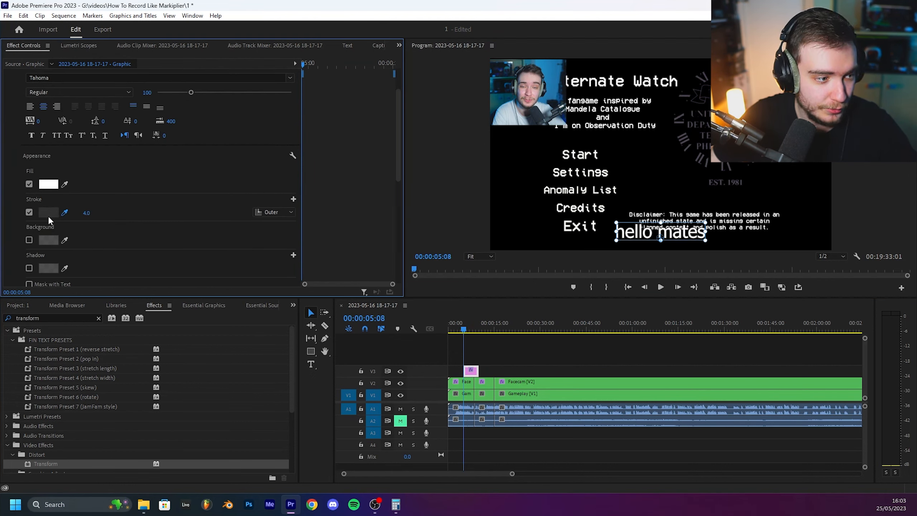
left_click(48, 212)
left_click(554, 180)
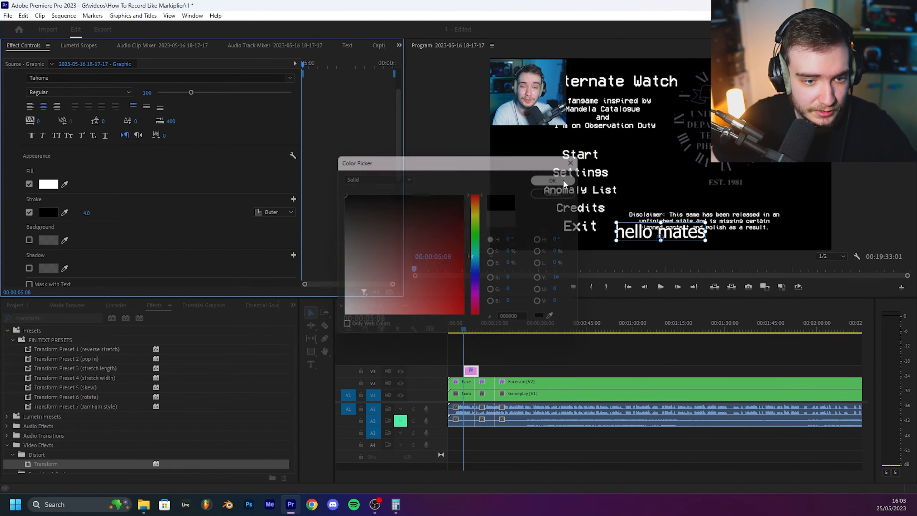
left_click(29, 268)
left_click(49, 268)
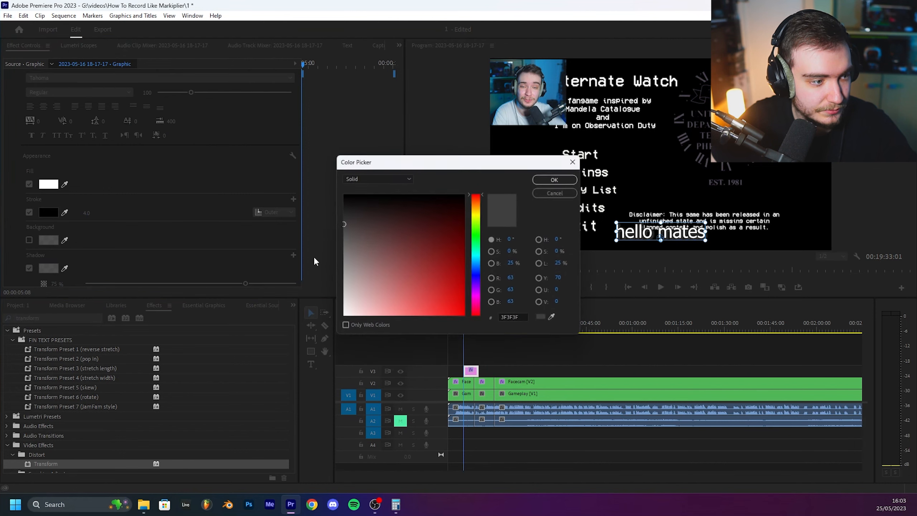
left_click(575, 180)
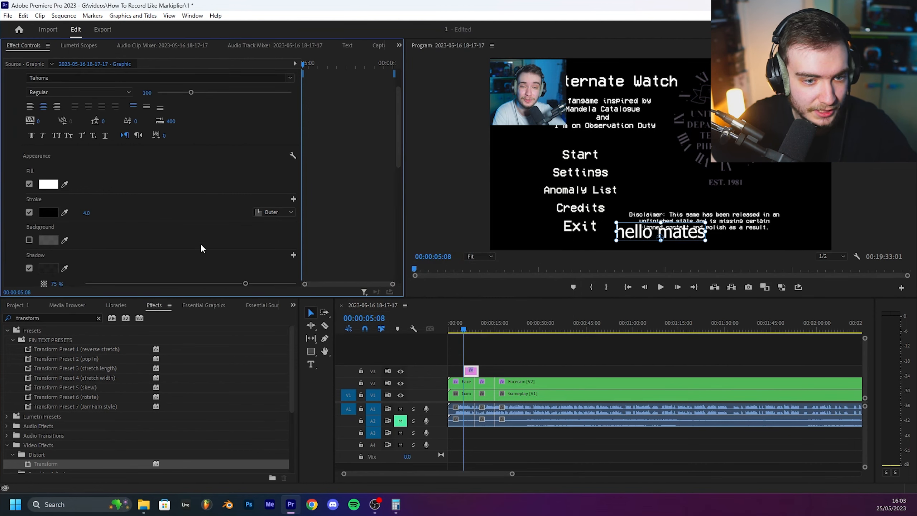
Change the font of the "hello mates" text to Akrobat Black and reselect the text.
scroll(131, 197, "up", 2)
left_click(290, 126)
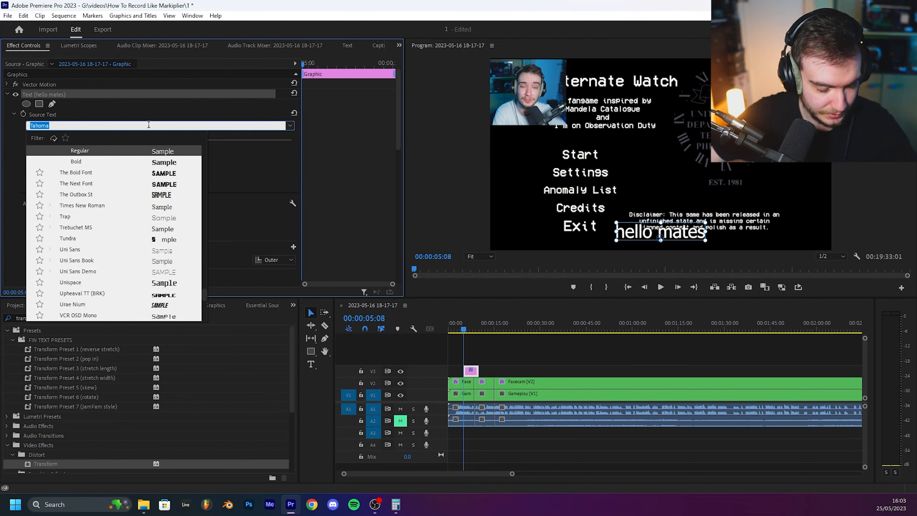
type("ak")
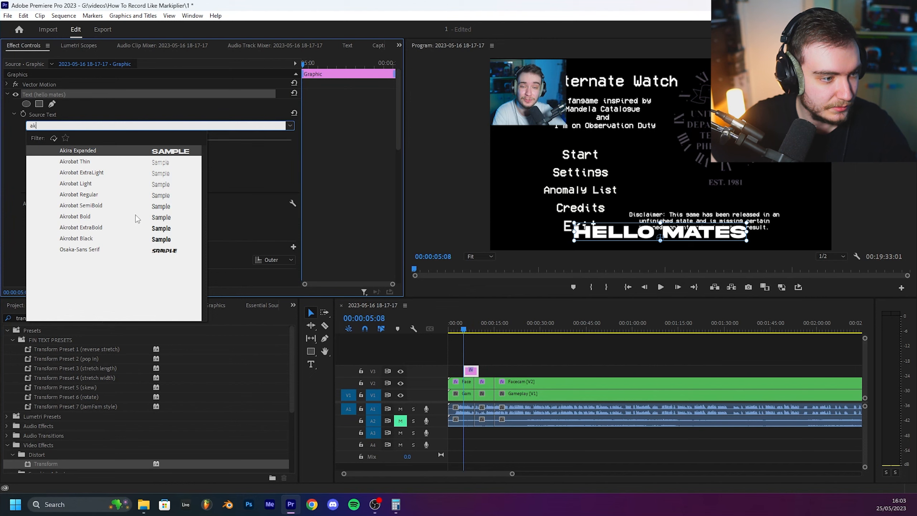
left_click(144, 238)
left_click(802, 216)
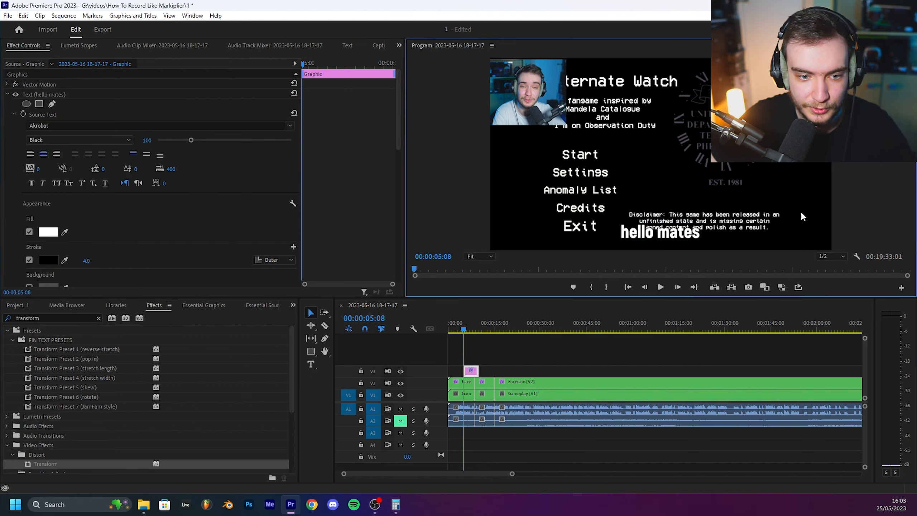
left_click(683, 235)
Search the effects for s_shake and try to apply S_Shake to the "hello mates" clip on V3.
left_click(64, 317)
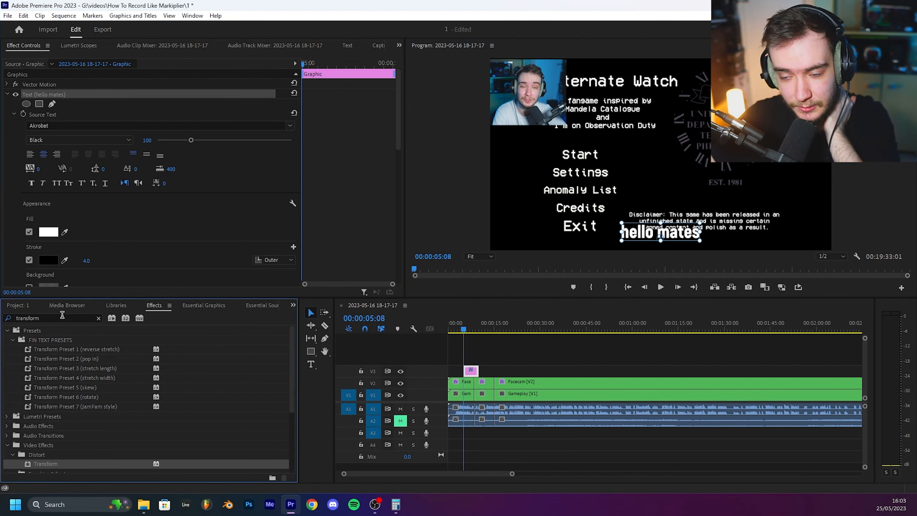
double_click(56, 317)
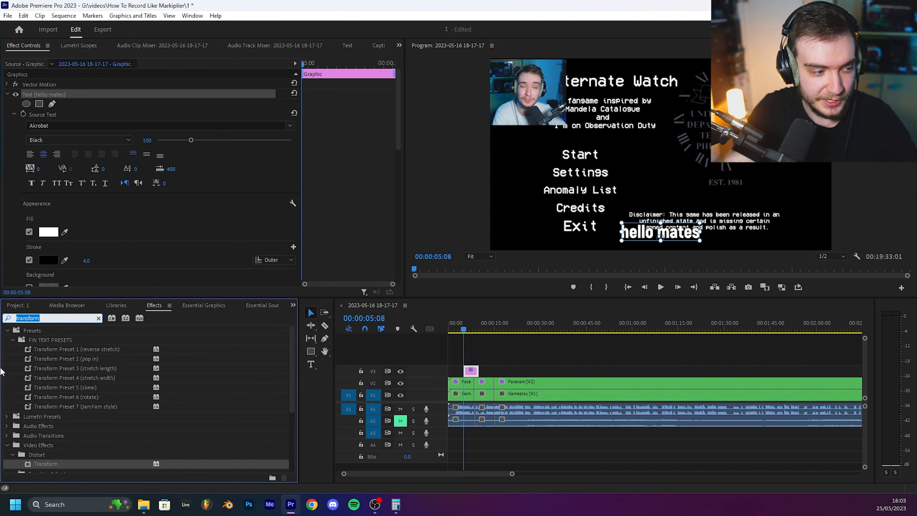
type("sap")
key("BackSpace")
key("BackSpace")
type("_shake")
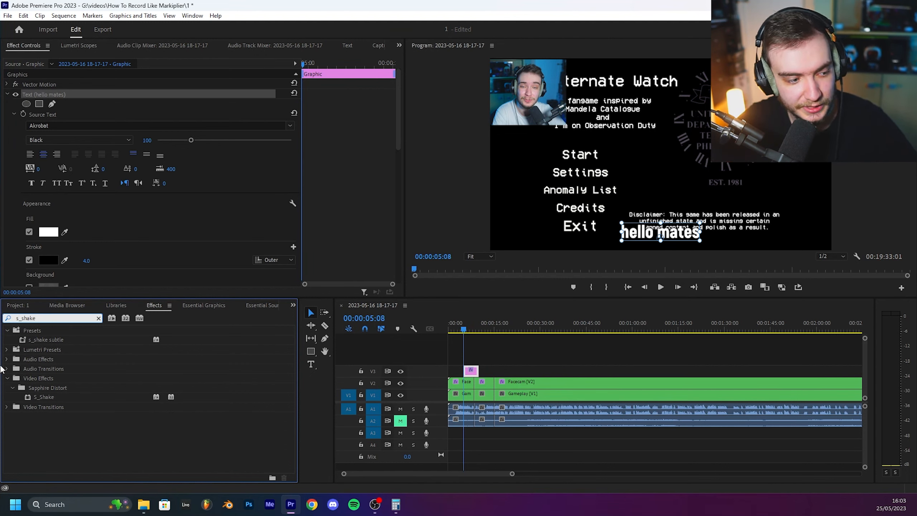
left_click_drag(50, 397, 475, 374)
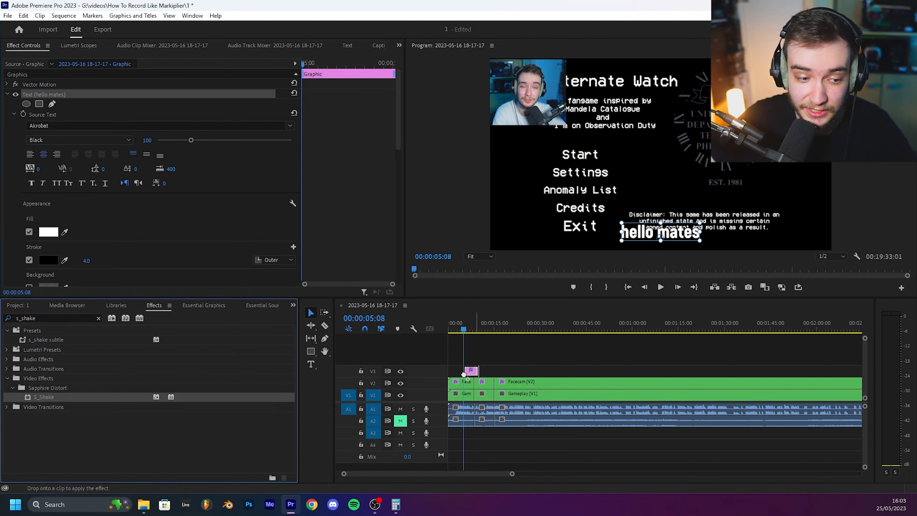
left_click_drag(473, 374, 471, 375)
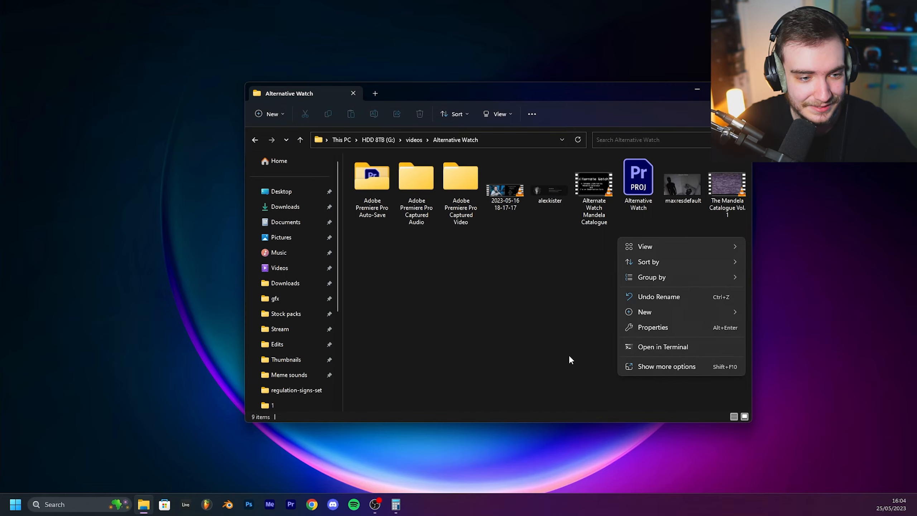
Switch back to Premiere Pro and move the "hello mates" text onto the chest area of the facecam.
left_click(460, 375)
left_click(290, 504)
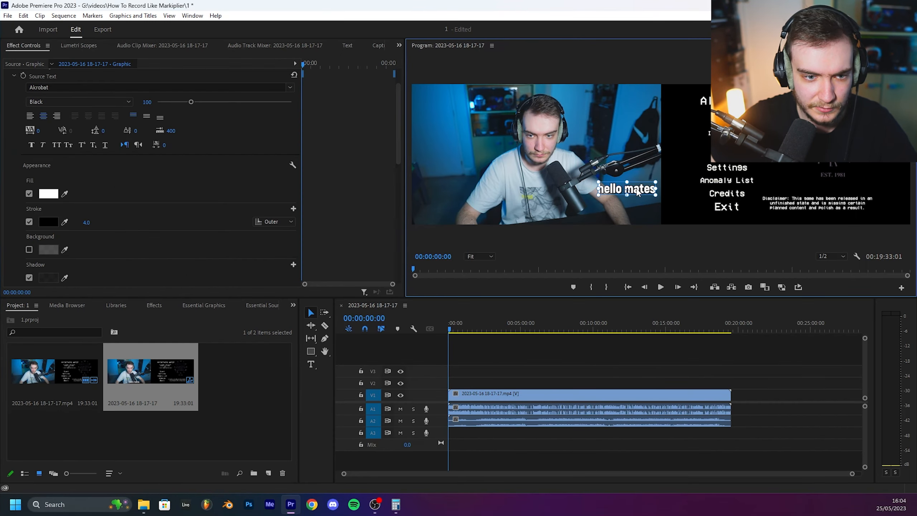
left_click_drag(568, 206, 558, 211)
left_click(592, 235)
Search the effects library for s_shake and deselect the text clip.
left_click(155, 307)
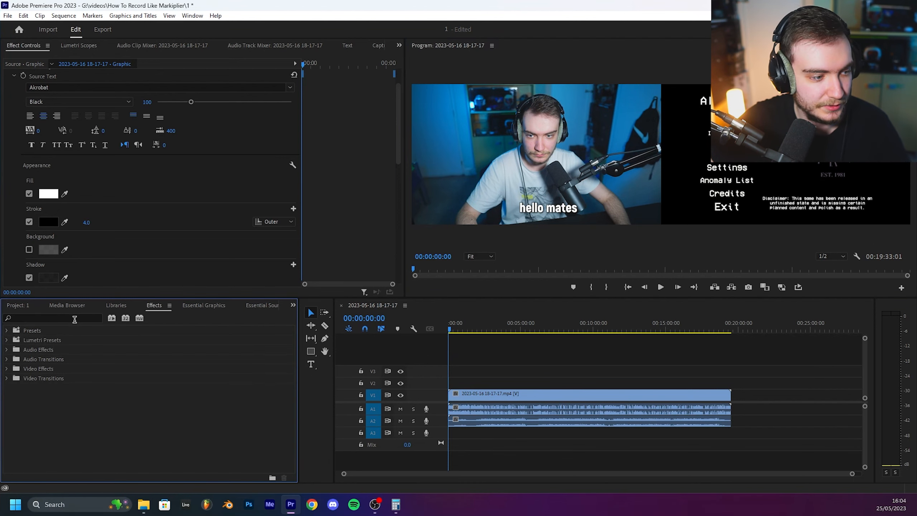
left_click(74, 319)
type("s_shake")
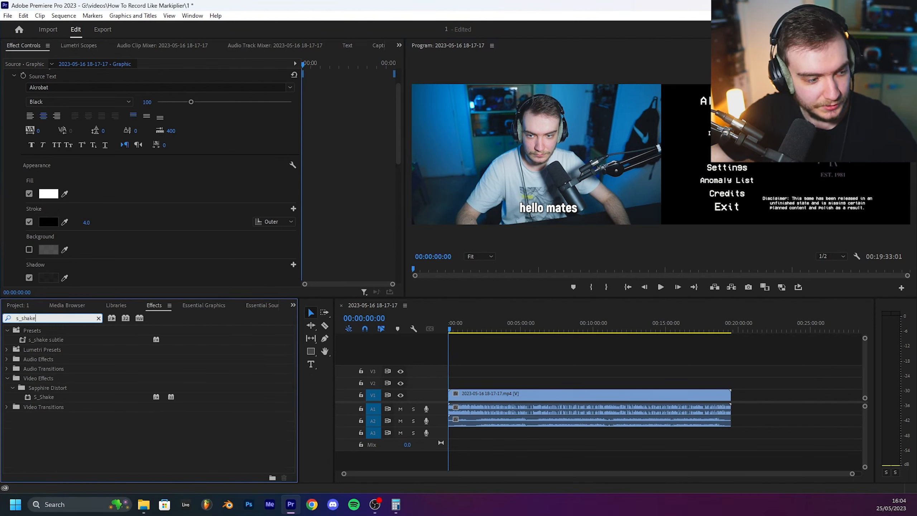
left_click(570, 350)
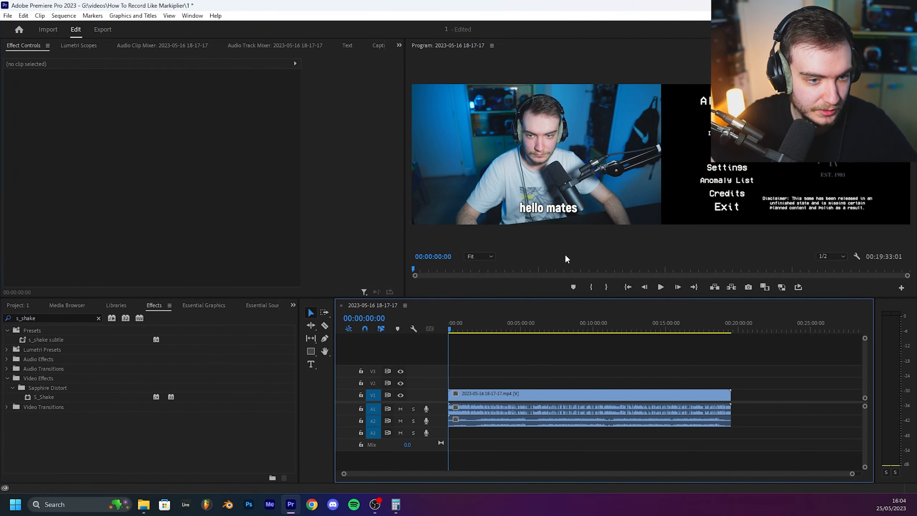
Extend the "hello mates" clip on V2 to about 00:00:16 and apply the S_Shake effect to it, selecting the effect.
left_click(551, 208)
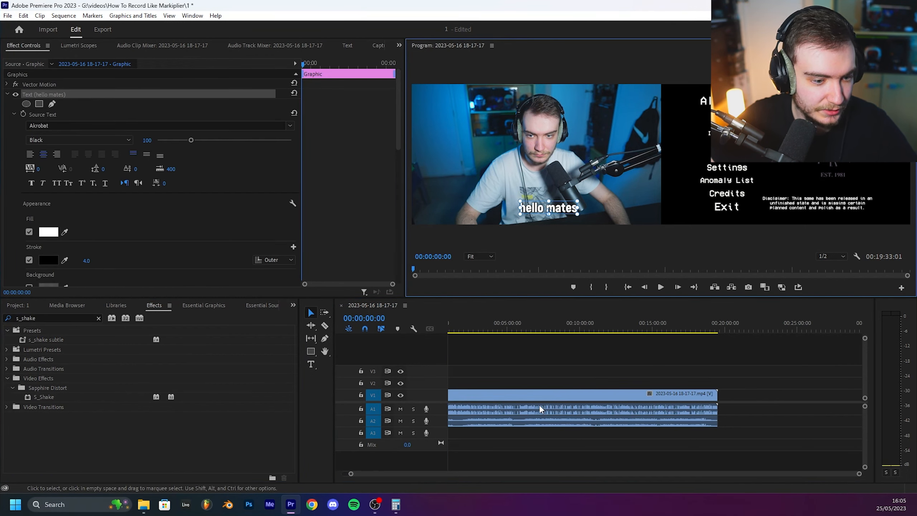
left_click_drag(852, 473, 424, 473)
left_click_drag(527, 381, 708, 381)
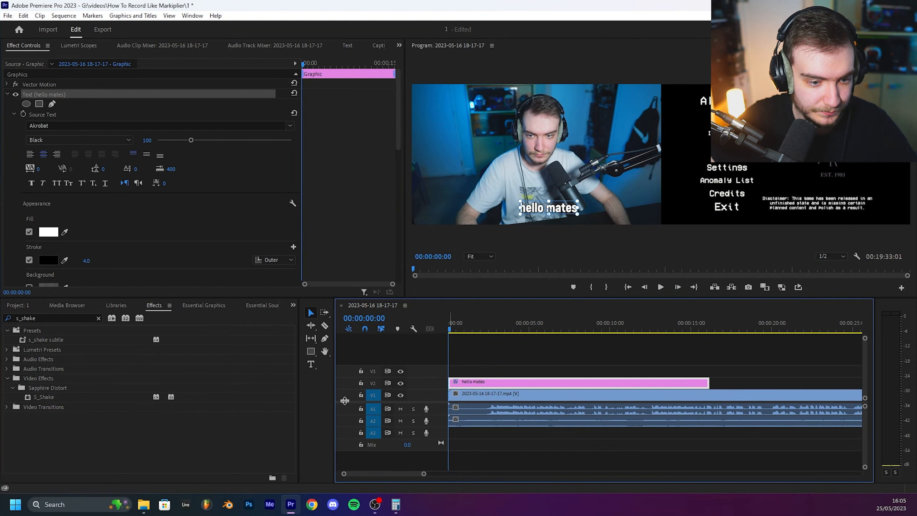
left_click_drag(36, 397, 537, 366)
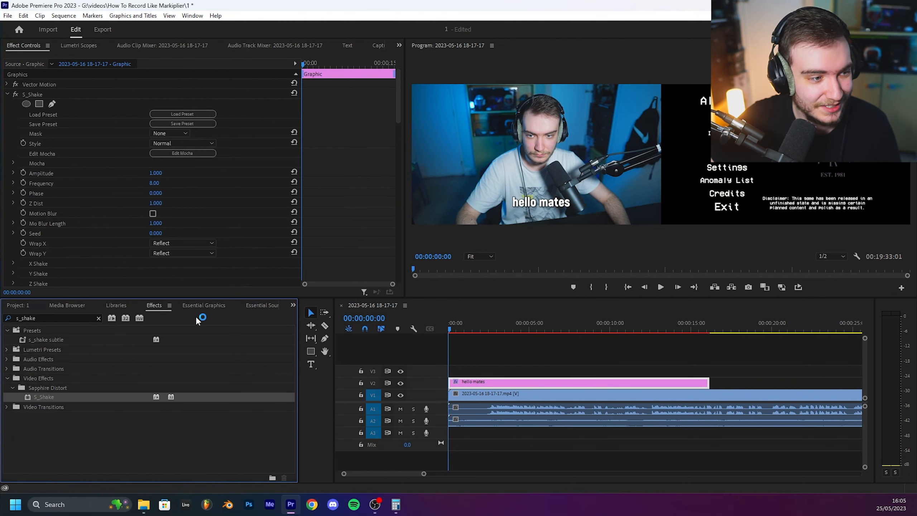
left_click(49, 94)
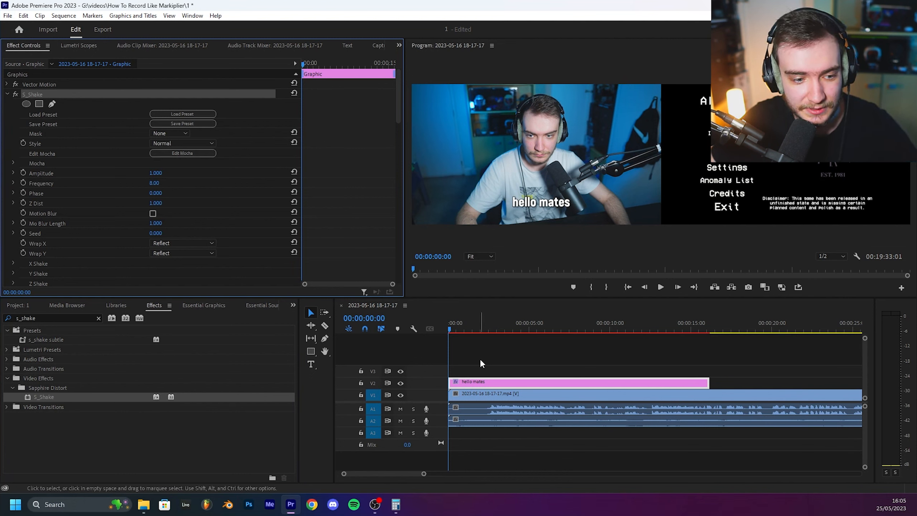
Mute audio tracks A1 and A2 and play the sequence to preview the shake on the "hello mates" text.
key("space")
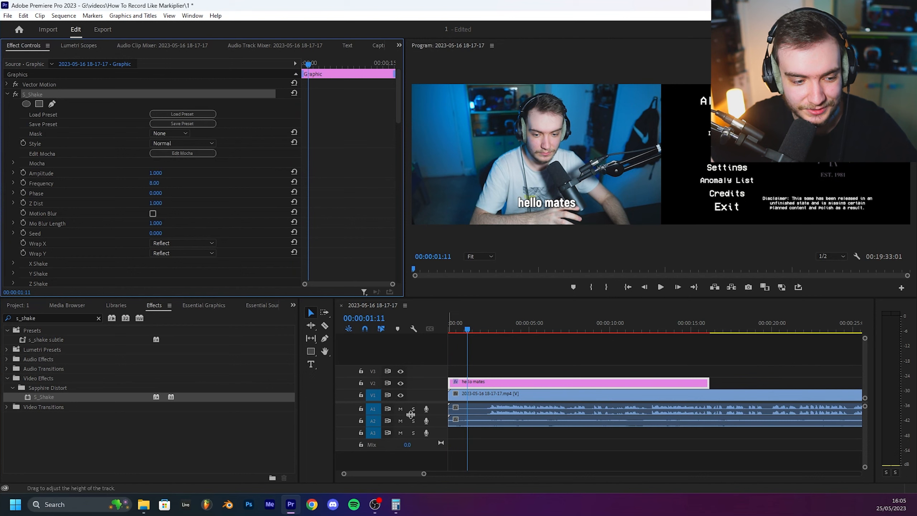
left_click(400, 408)
left_click(400, 420)
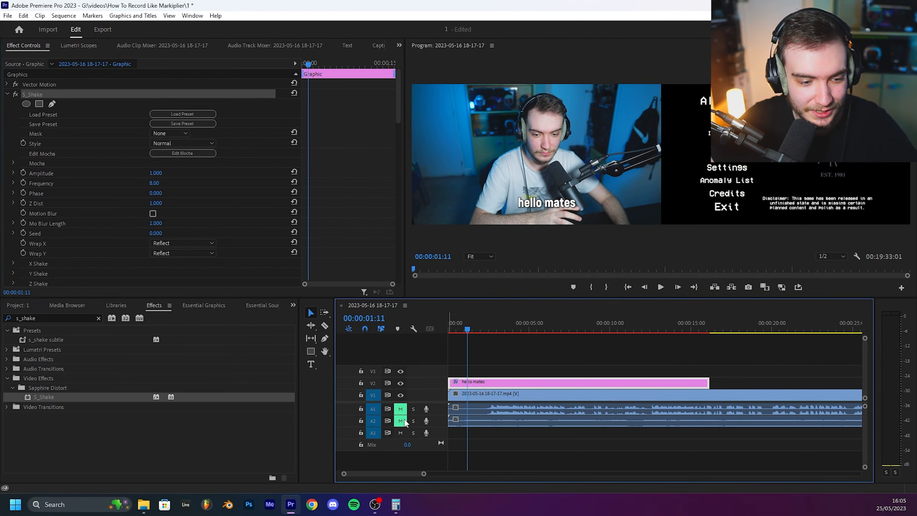
key("space")
key("space")
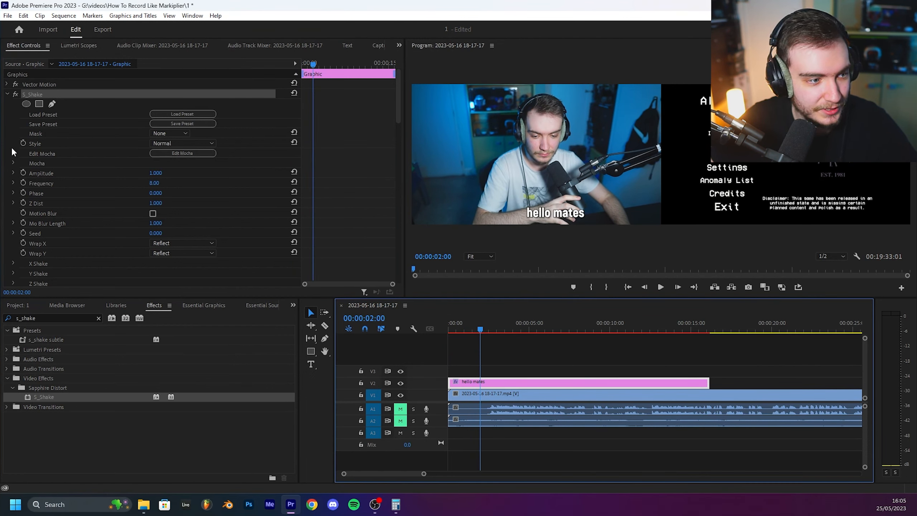
Set the S_Shake amplitude to 0.1 and frequency to 1, and preview the text motion.
left_click(158, 173)
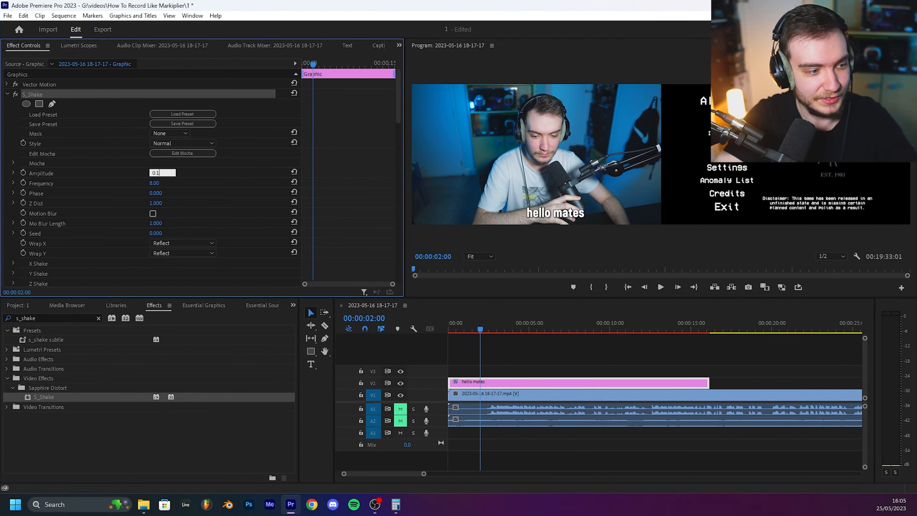
type("0.1")
key("Return")
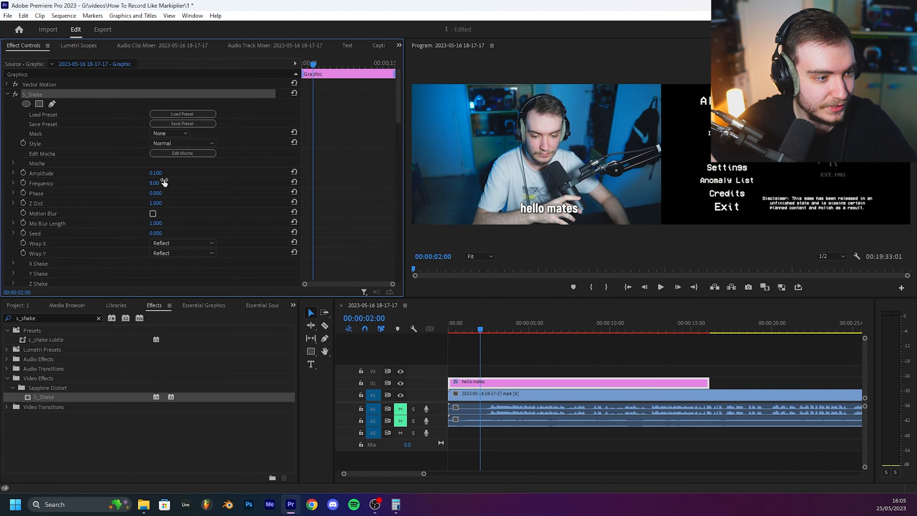
left_click(164, 183)
type("1")
key("Return")
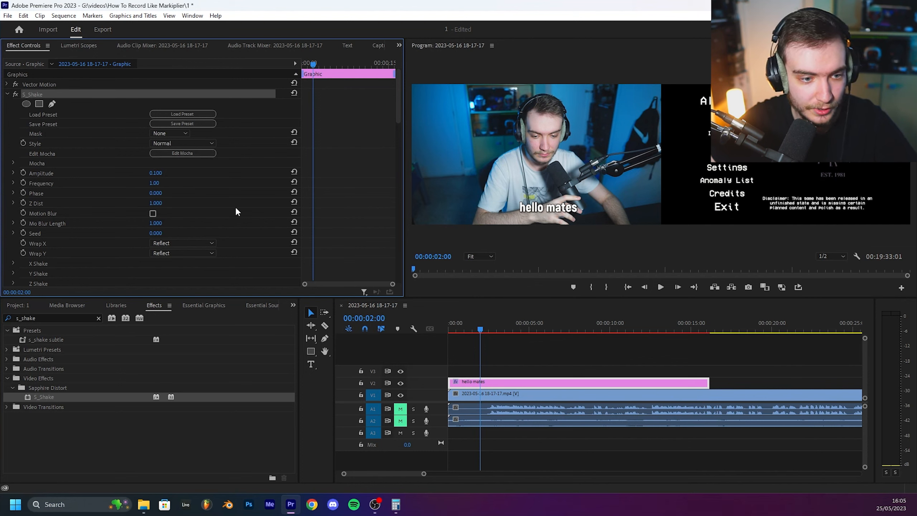
key("space")
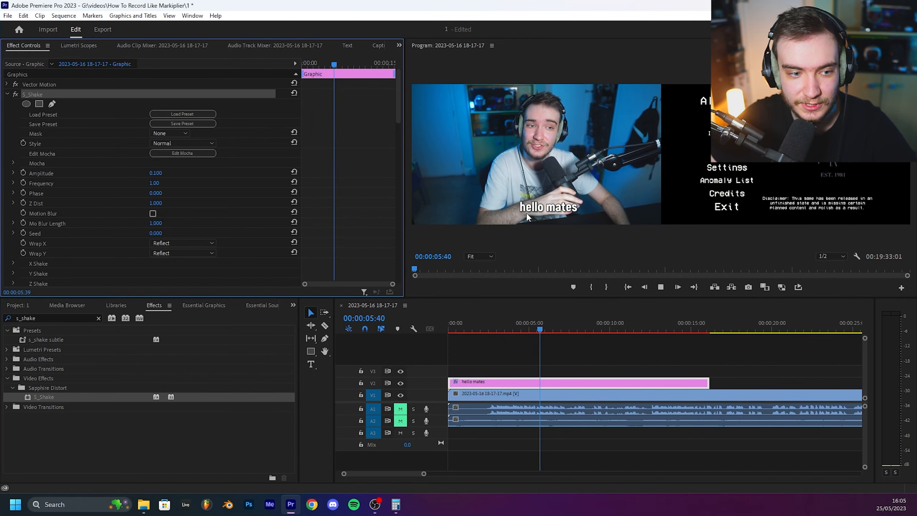
key("space")
Set the S_Shake frequency to 1.5, preview the text motion and deselect the clip.
left_click(162, 183)
left_click(186, 189)
left_click(158, 183)
type("1.5")
key("Return")
key("space")
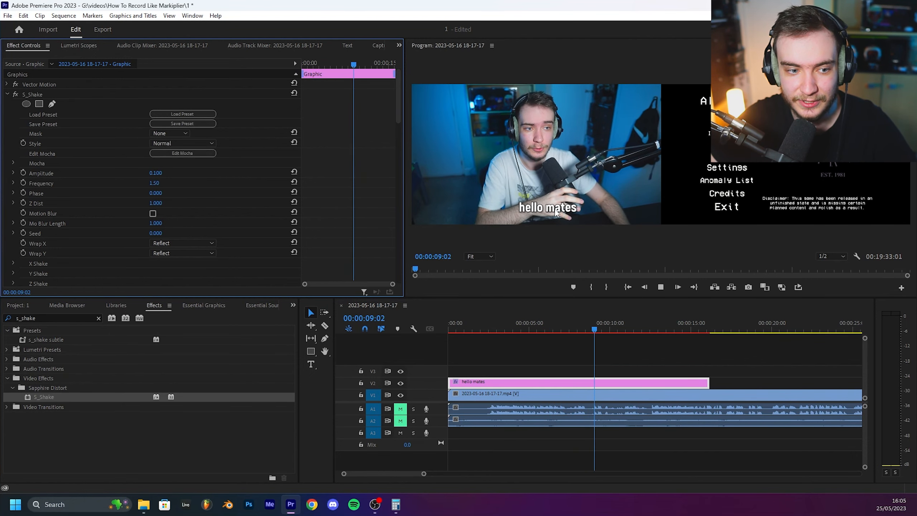
key("space")
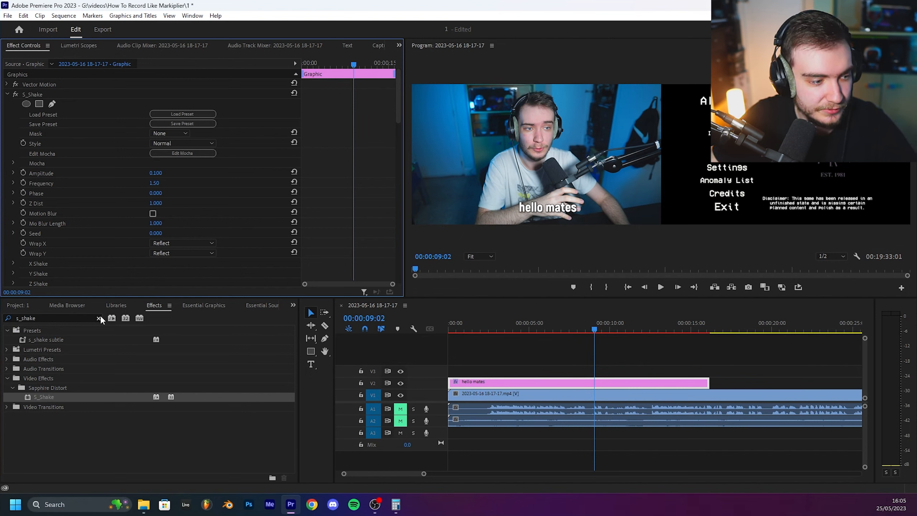
left_click(768, 369)
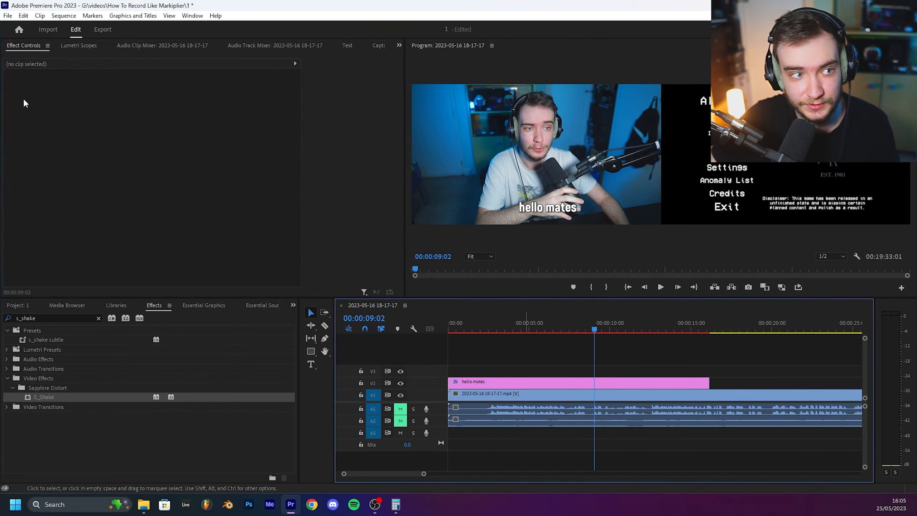
Add the Dynamics effect to the first effect slot of the Mix track in the Audio Track Mixer and review its settings.
left_click(251, 46)
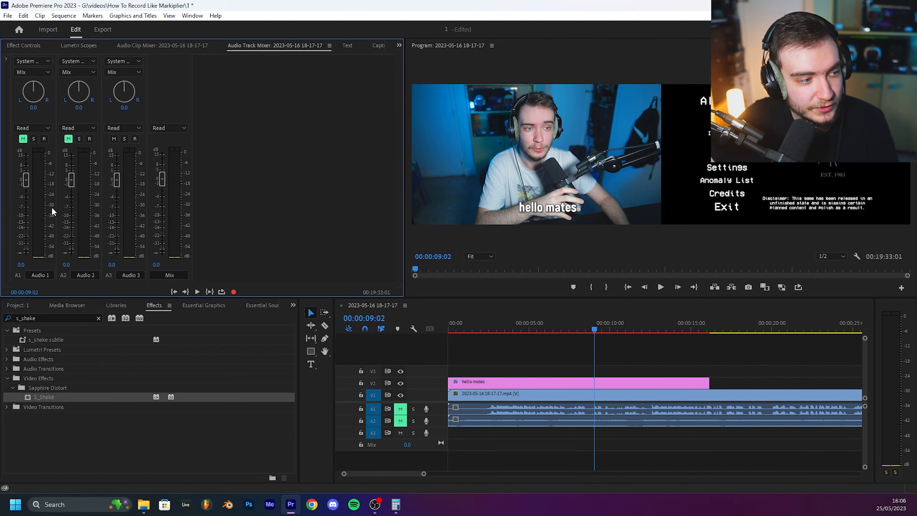
left_click(7, 62)
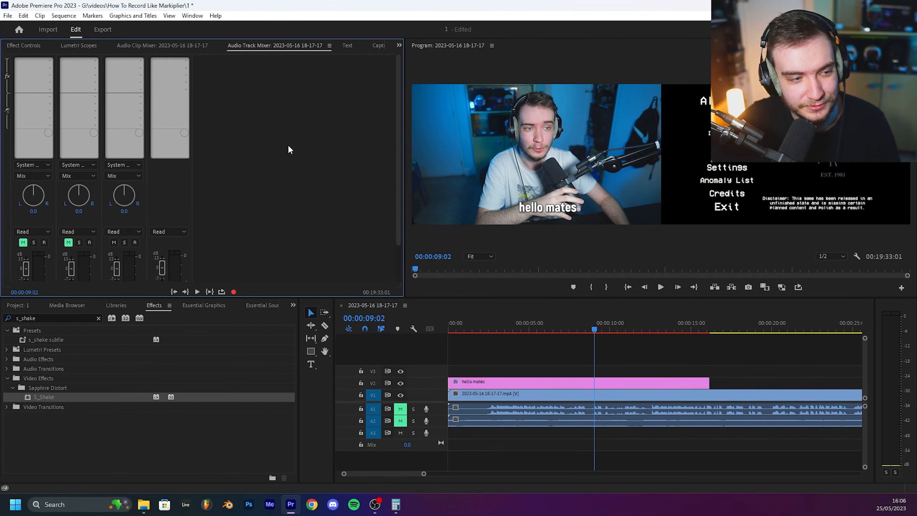
scroll(187, 78, "down", 3)
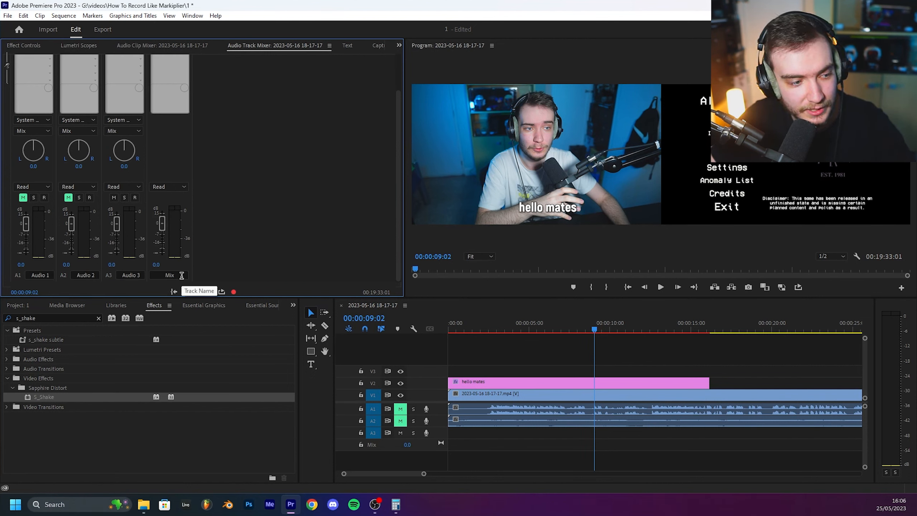
scroll(210, 77, "up", 3)
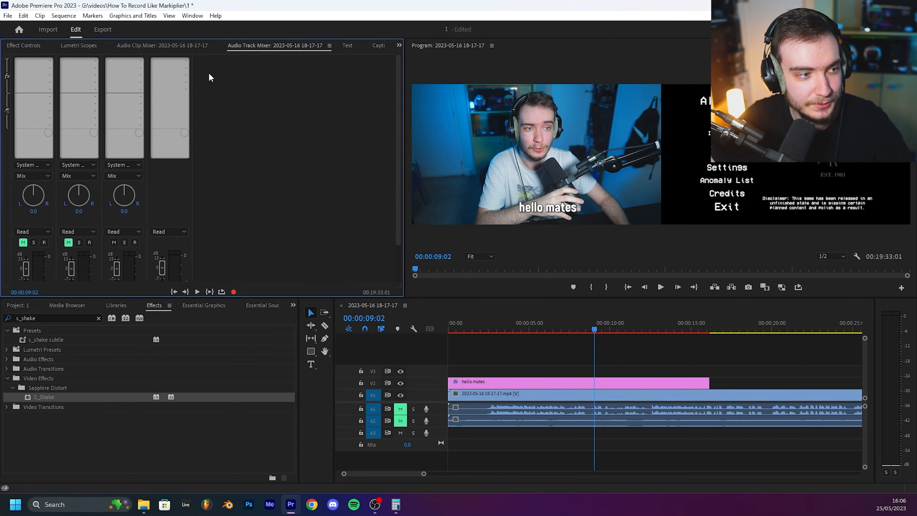
left_click(186, 61)
mouse_move(216, 85)
left_click(318, 127)
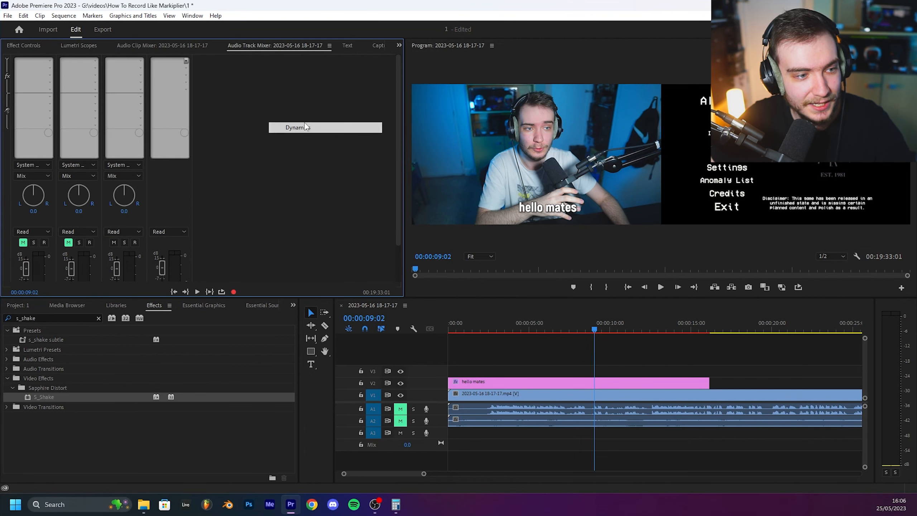
double_click(172, 62)
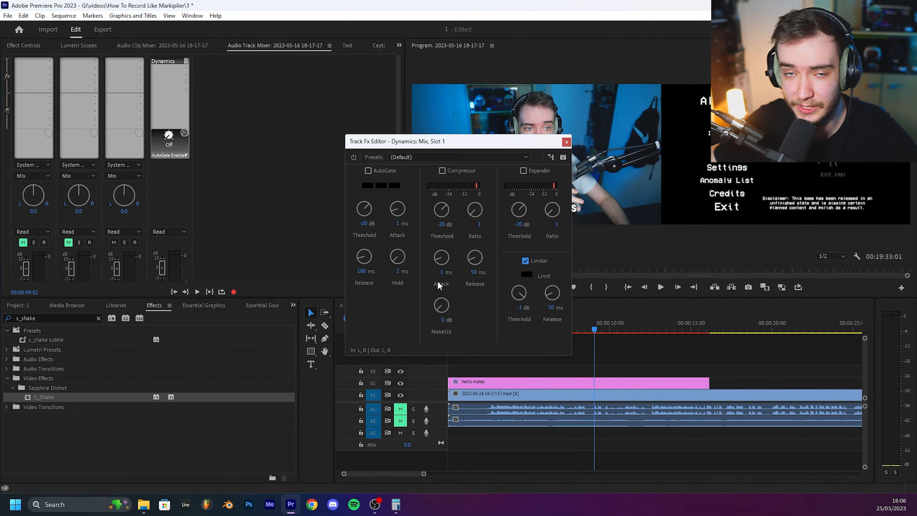
left_click(566, 142)
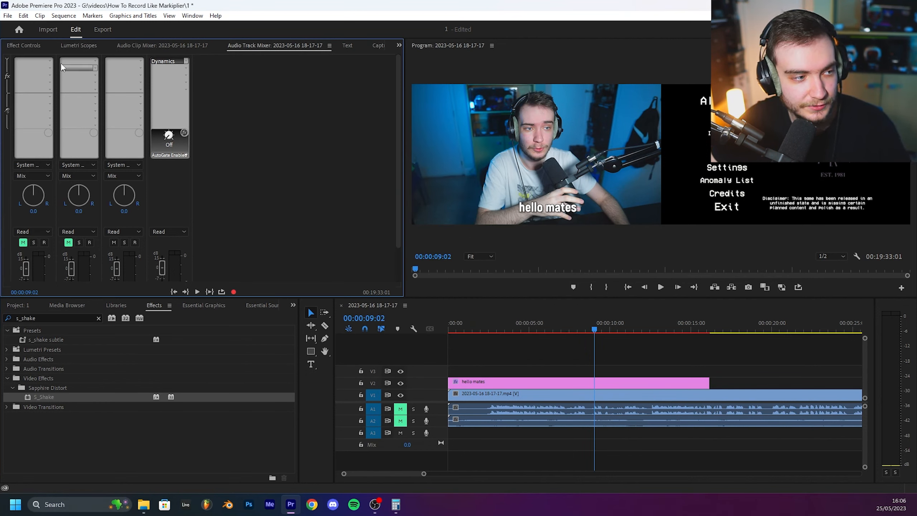
Add the Xfer Records OTT effect to the first effect slot of the Audio 2 track and view its settings.
left_click(94, 60)
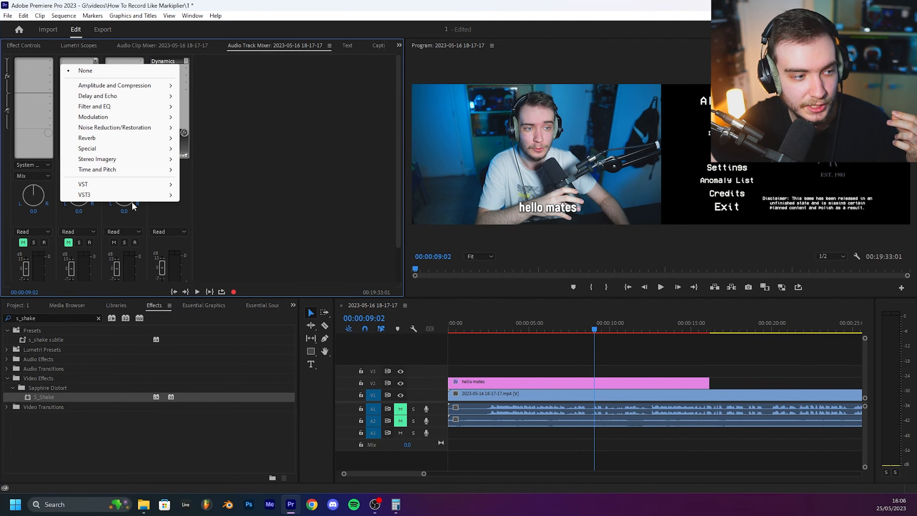
mouse_move(151, 195)
mouse_move(214, 197)
mouse_move(268, 194)
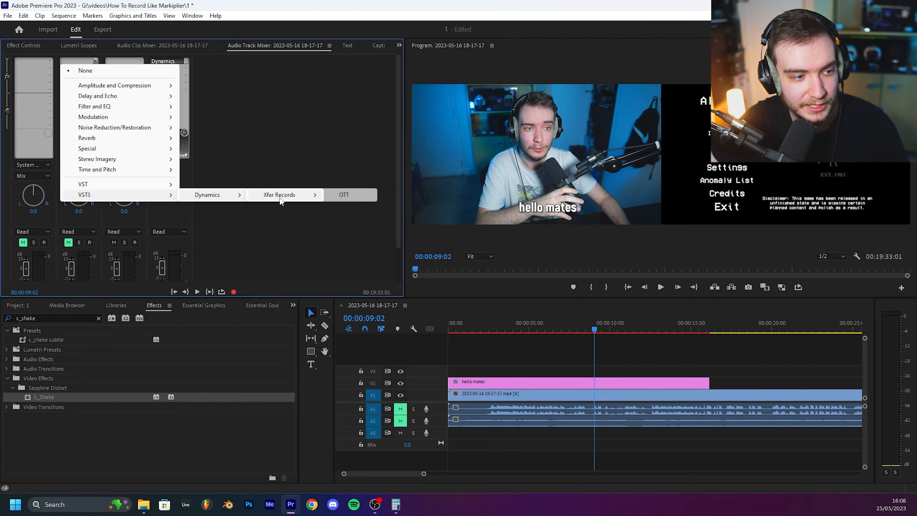
left_click(348, 196)
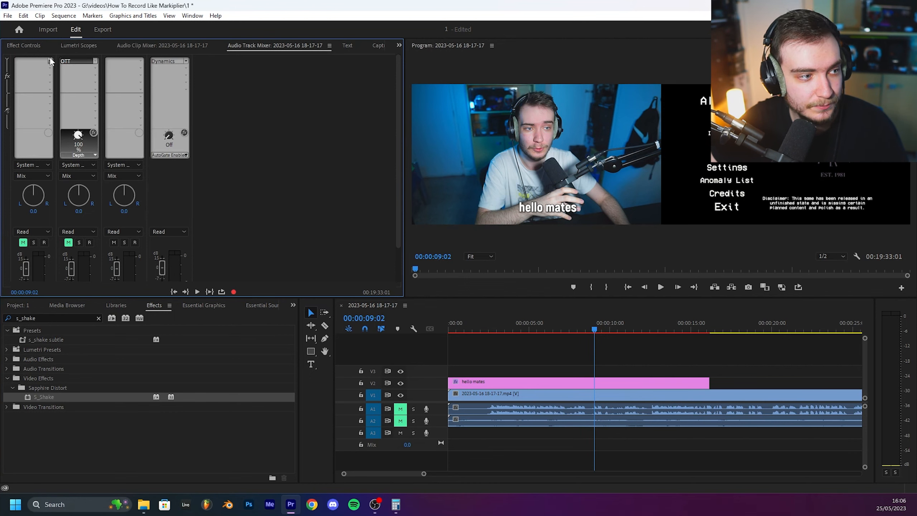
left_click_drag(399, 135, 446, 141)
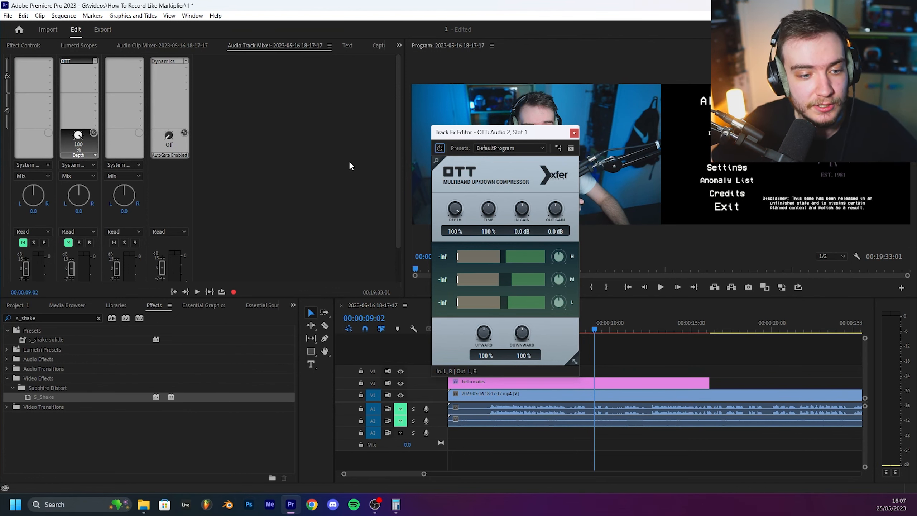
left_click_drag(526, 133, 759, 185)
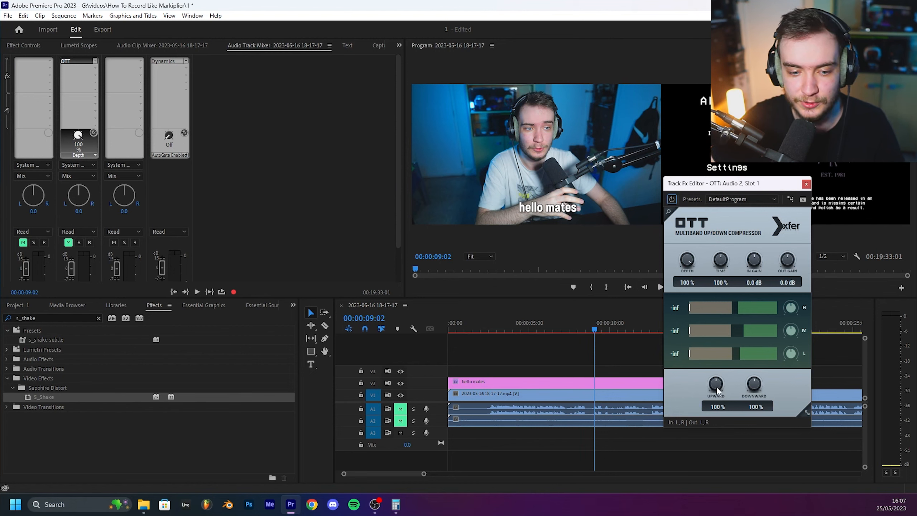
Close the OTT editor and remove the effect from the Audio 2 track.
left_click(807, 185)
left_click(78, 61)
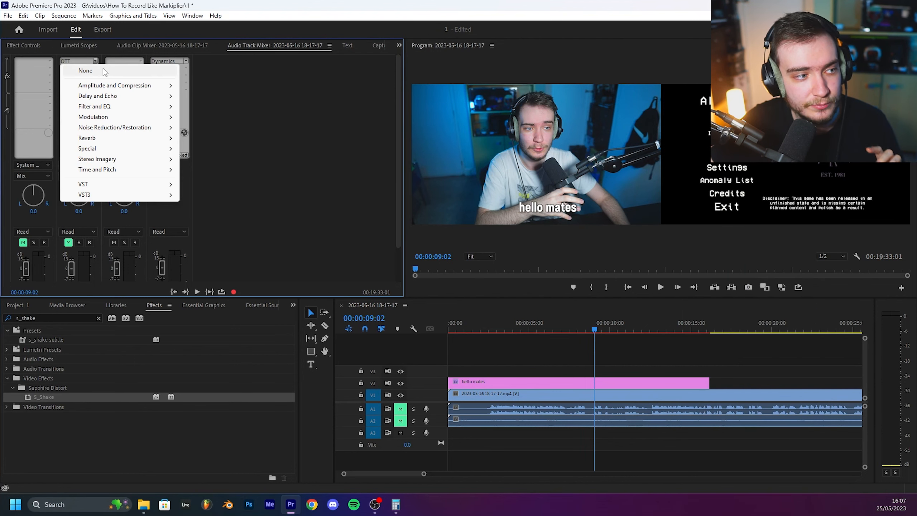
left_click(103, 69)
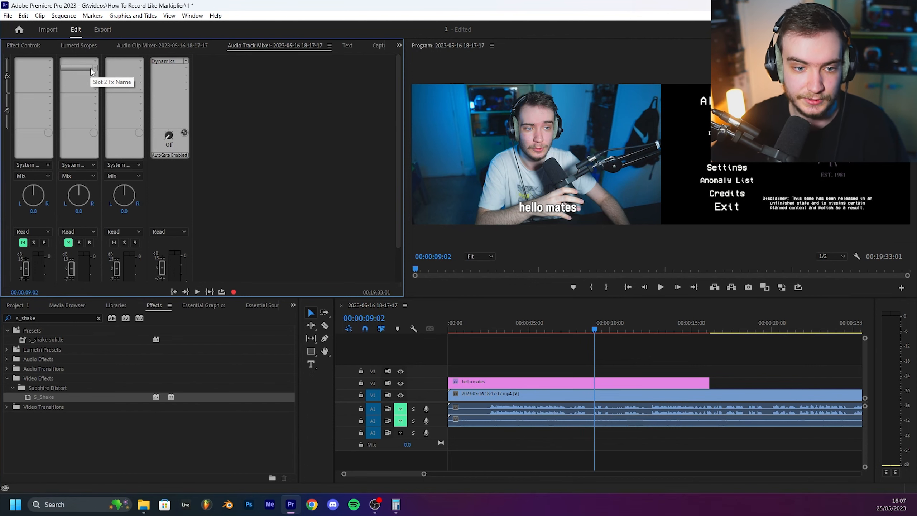
Move the playhead to about 00:00:01:16 and unlink the V1 recording clip from its audio.
left_click_drag(540, 327, 469, 342)
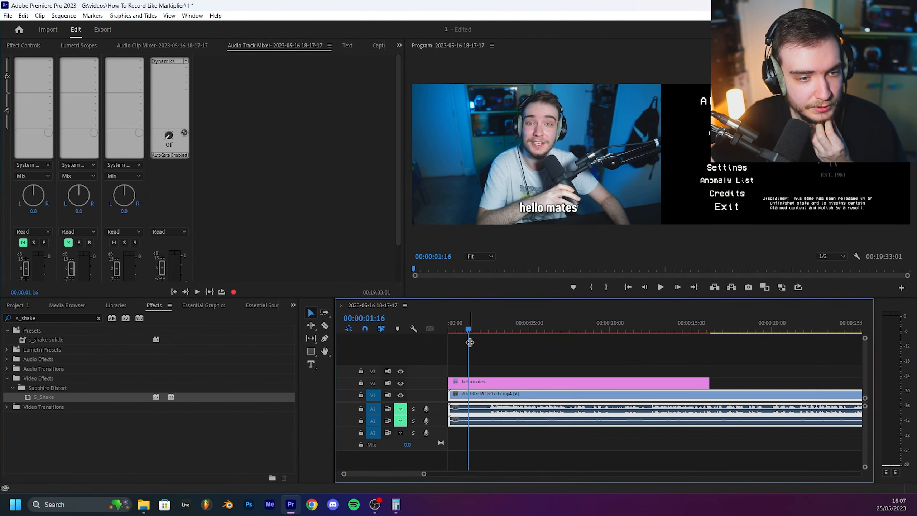
right_click(548, 399)
left_click(594, 171)
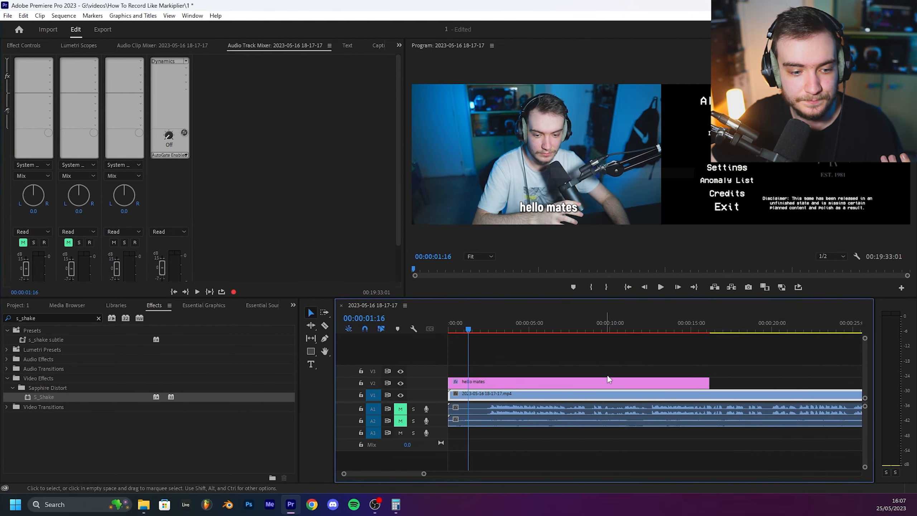
Examine the frame size and timebase in the sequence settings and close them.
left_click(48, 30)
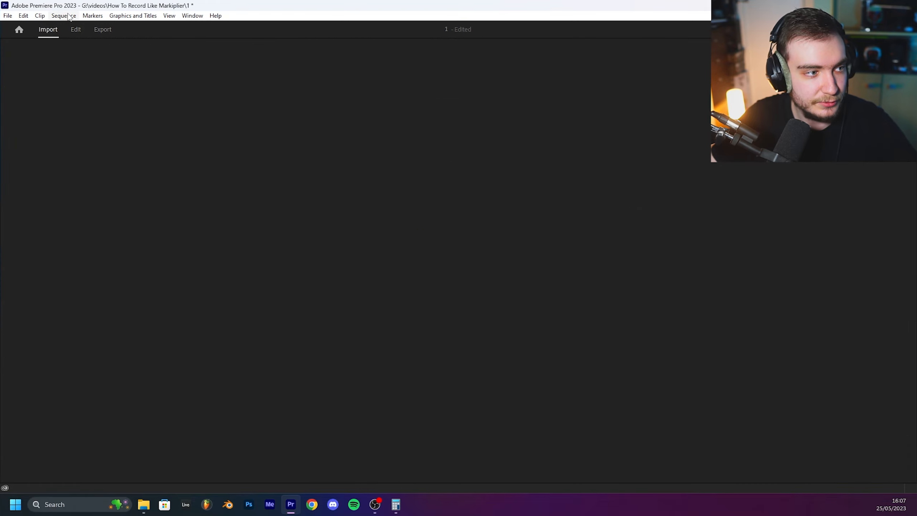
left_click(80, 29)
left_click(63, 15)
left_click(91, 27)
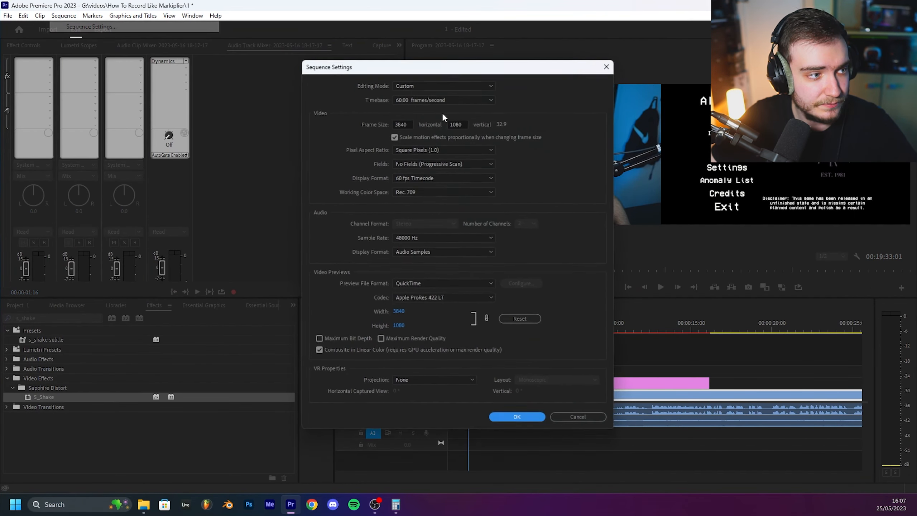
key("Escape")
Hide the text track V3 and show the Facecam track V2.
left_click(400, 371)
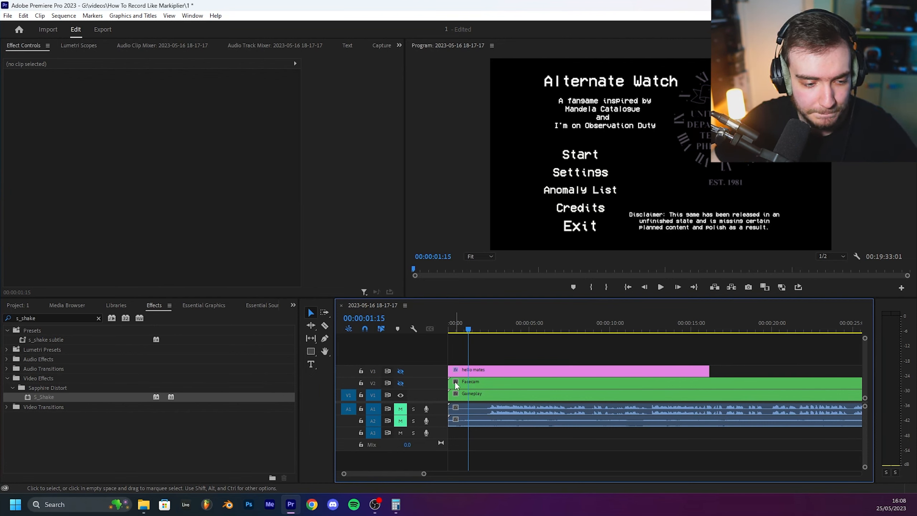
left_click(400, 383)
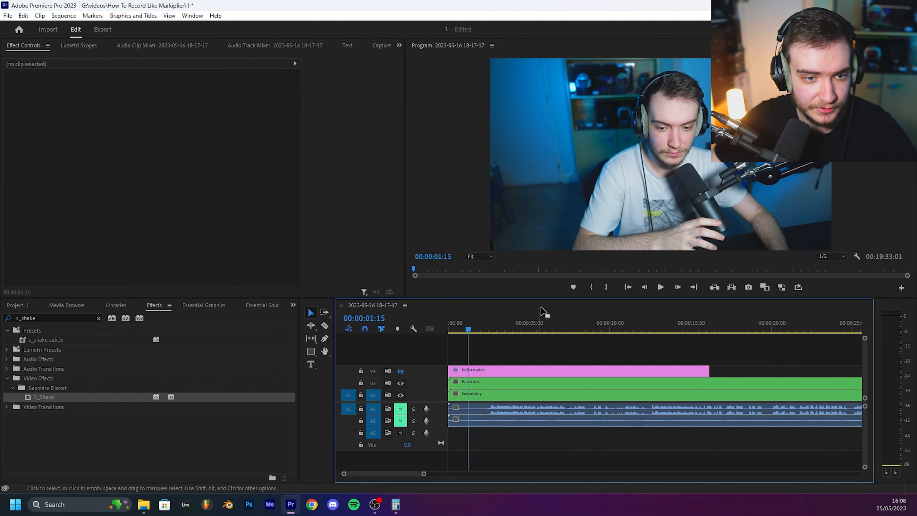
Color-correct the Facecam clip with Lumetri Color: exposure 0.6, contrast 31.3, highlights -21.1 and shadows -1.1.
left_click(507, 382)
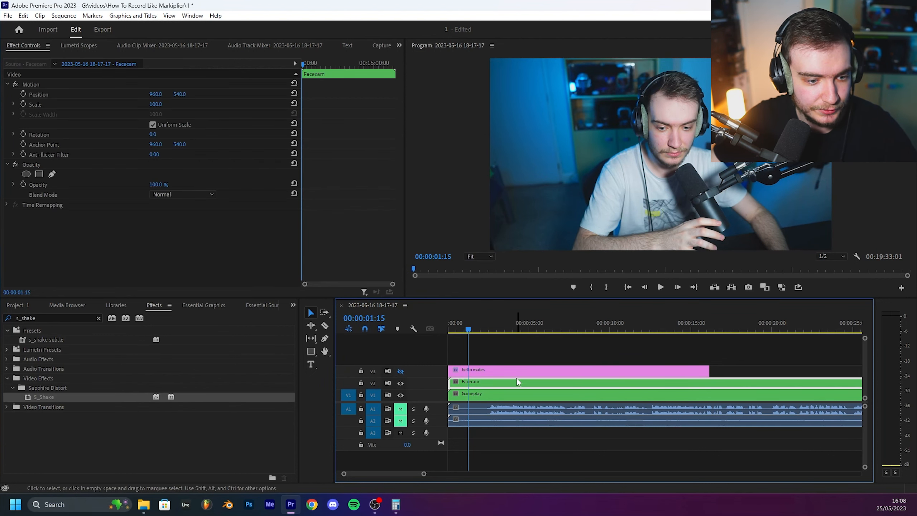
left_click(292, 304)
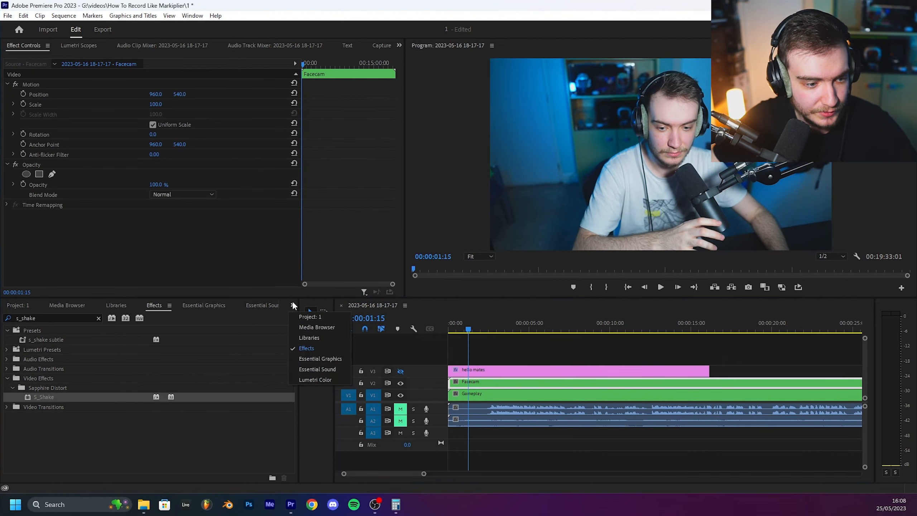
left_click(310, 380)
scroll(174, 428, "down", 3)
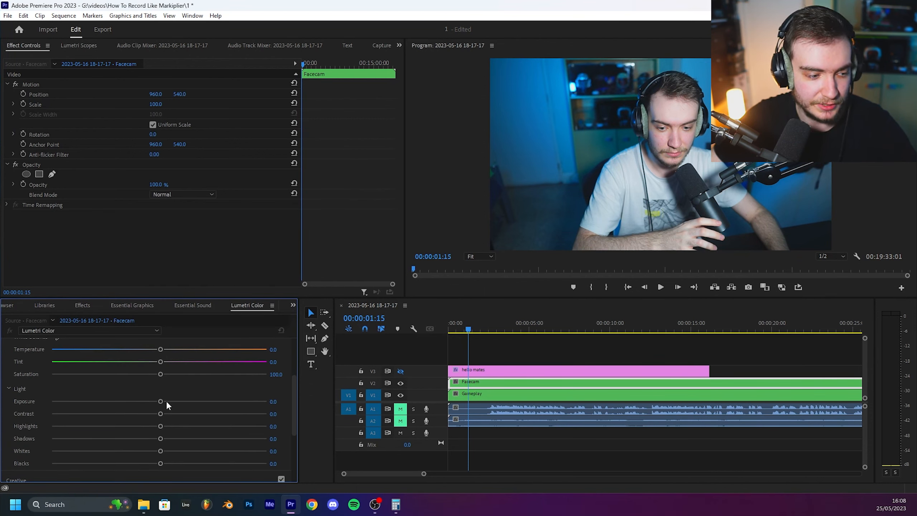
left_click_drag(163, 400, 159, 437)
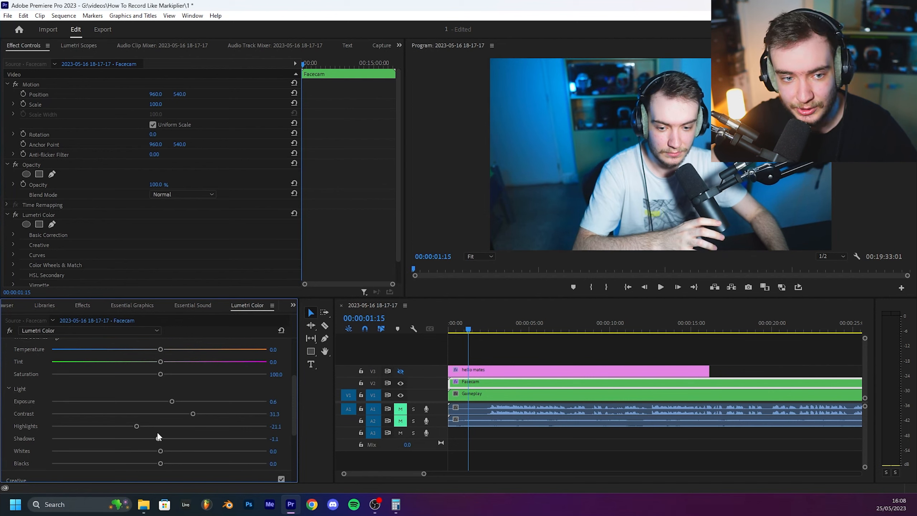
scroll(202, 415, "down", 2)
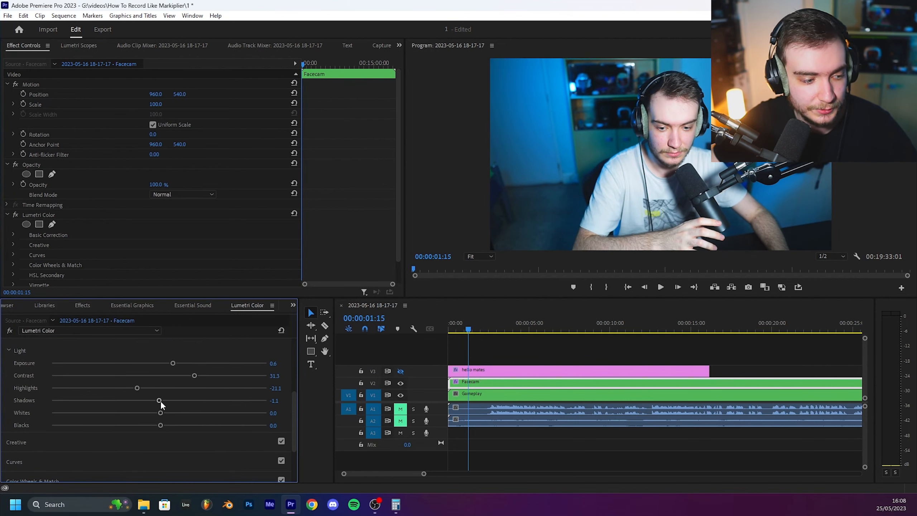
Set the Facecam clip's Lumetri whites to 7.3 and blacks to -0.2, plus Creative vibrance to 11.3 and saturation to 108.6.
mouse_move(161, 413)
left_mouse_down()
mouse_move(178, 416)
mouse_move(159, 426)
left_mouse_up()
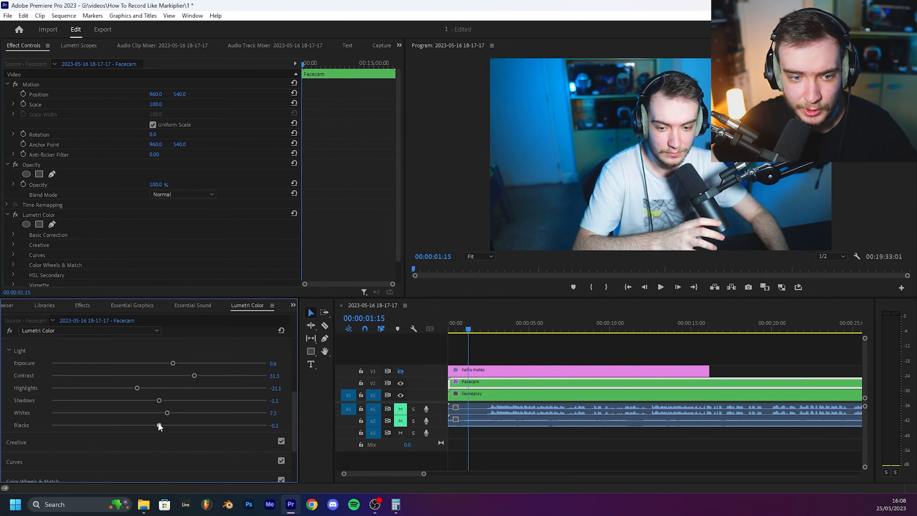
scroll(179, 404, "down", 3)
left_click(102, 395)
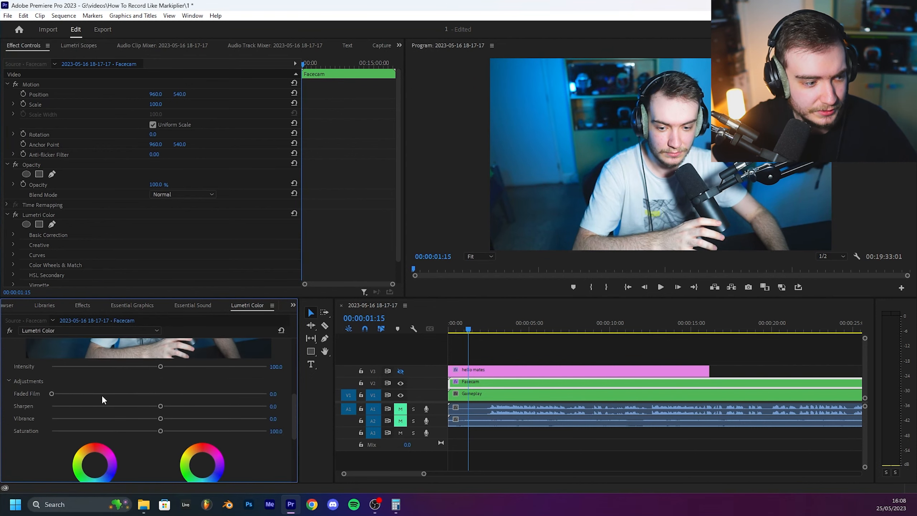
scroll(108, 401, "up", 6)
scroll(109, 408, "up", 2)
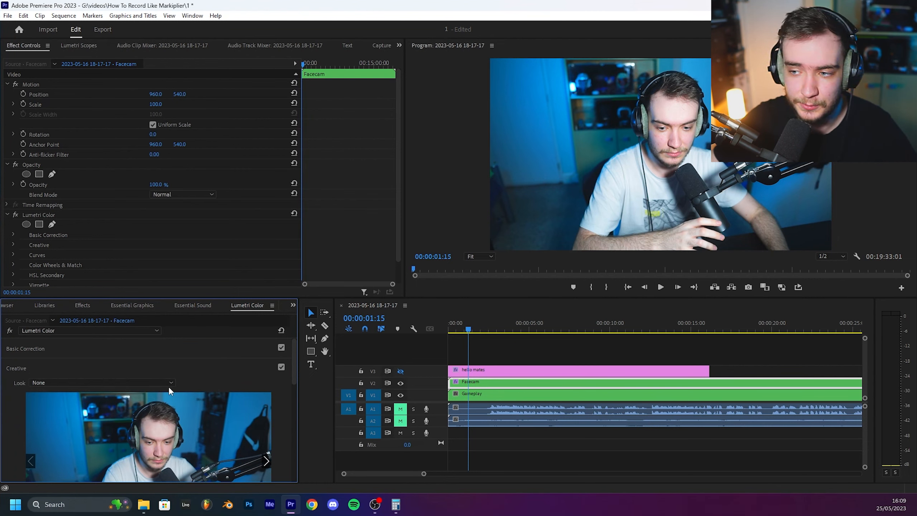
scroll(168, 387, "down", 10)
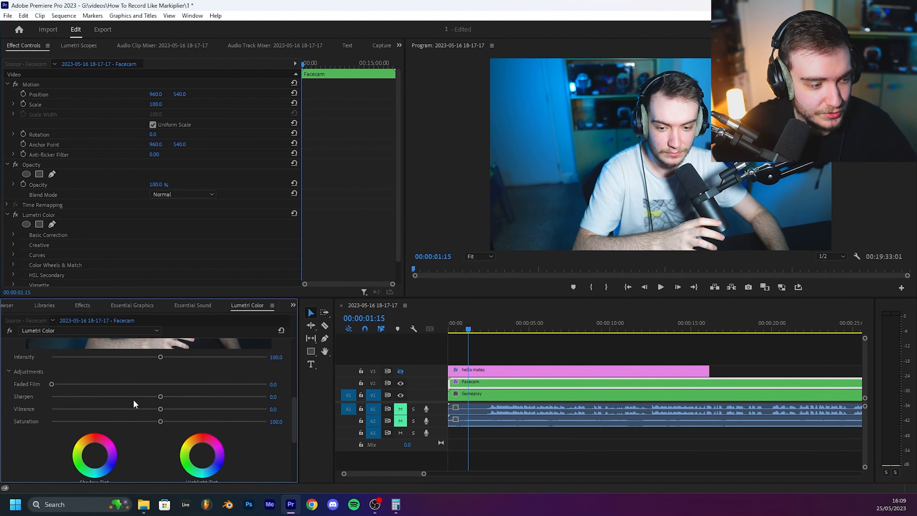
mouse_move(159, 409)
left_mouse_down()
mouse_move(168, 406)
mouse_move(169, 420)
left_mouse_up()
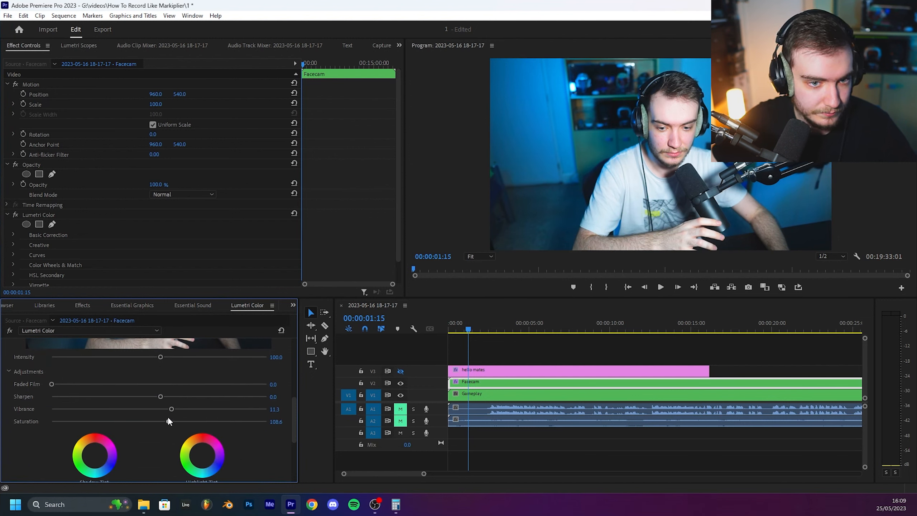
scroll(275, 400, "down", 5)
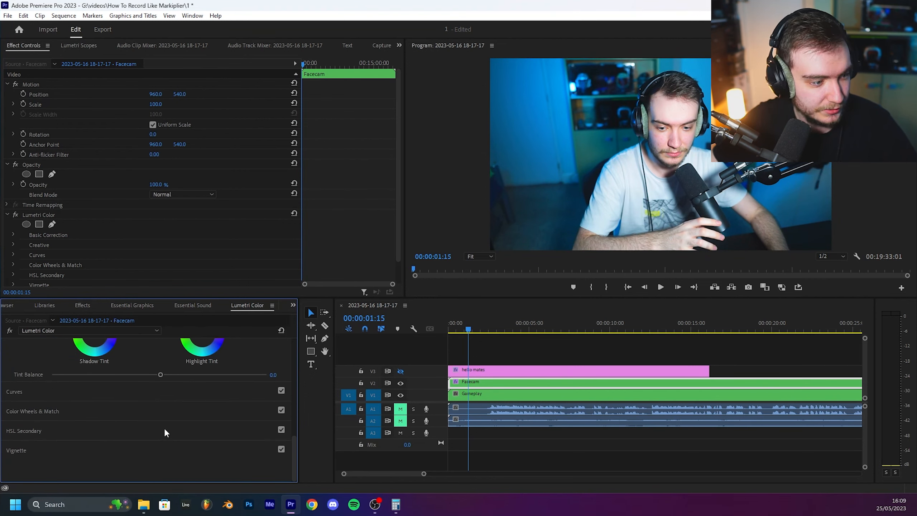
scroll(195, 423, "up", 5)
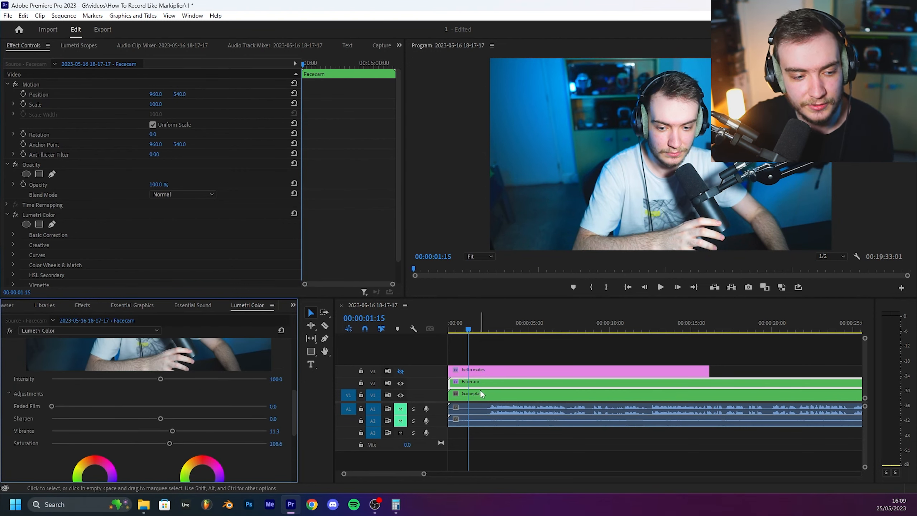
Hide the Facecam track V2, select the Gameplay clip and move the playhead to the bedroom footage at about 00:03:06:37.
left_click(400, 382)
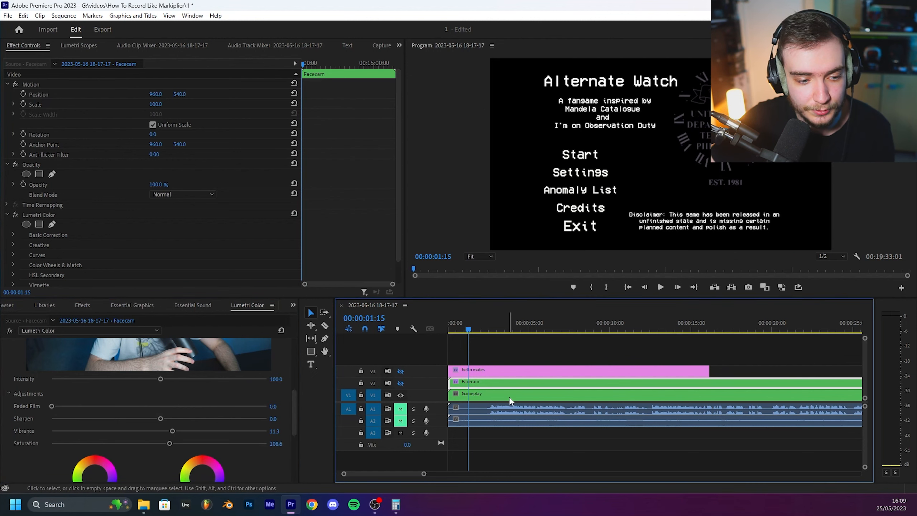
left_click(509, 397)
left_click(623, 327)
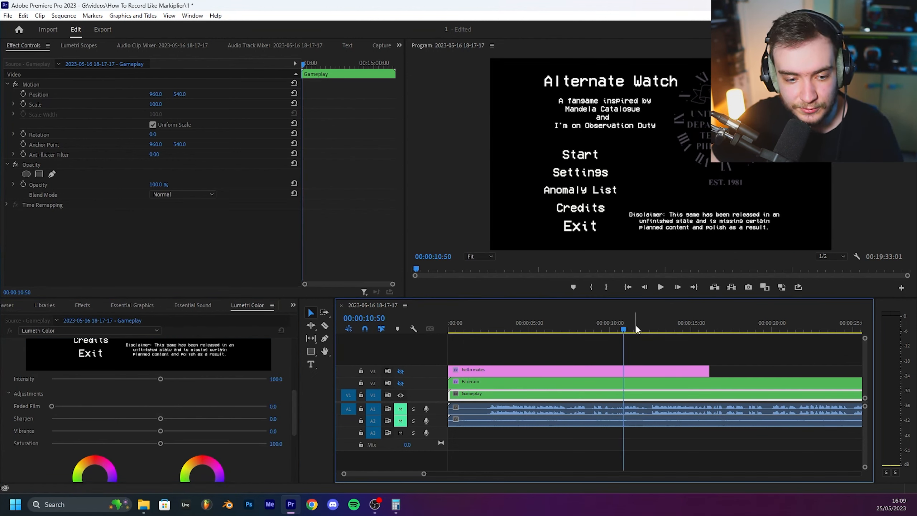
left_click(711, 329)
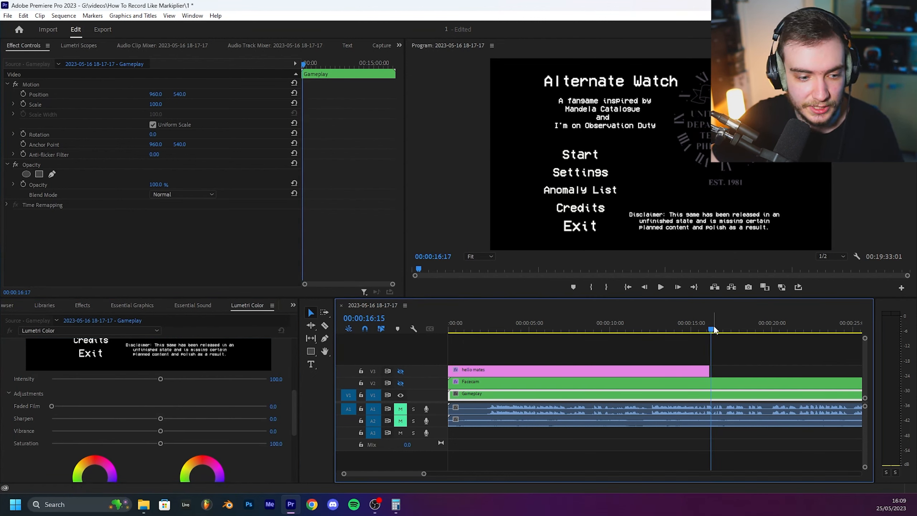
left_click_drag(425, 473, 501, 473)
left_click(575, 329)
left_click(655, 329)
left_click(783, 326)
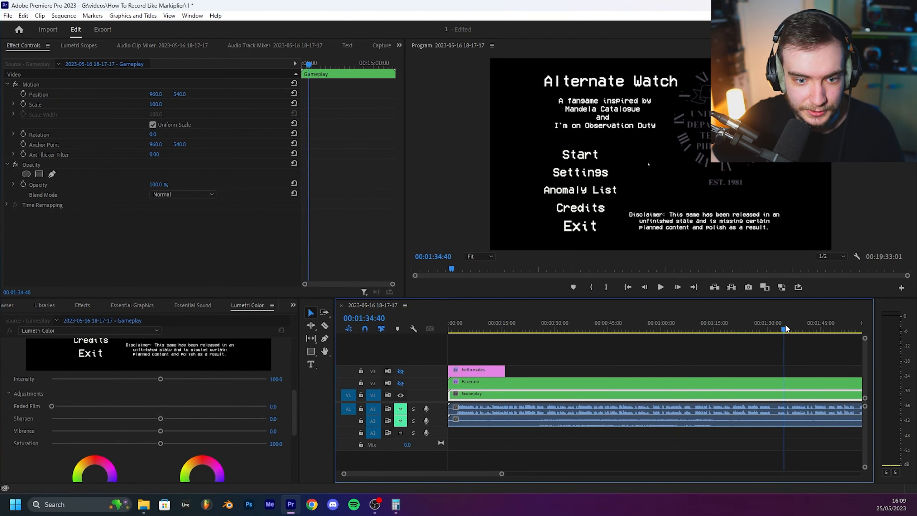
left_click(832, 329)
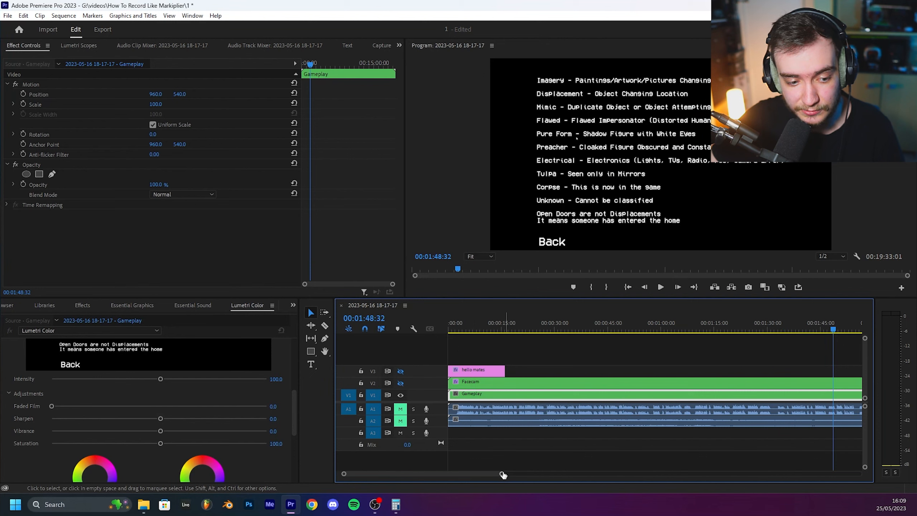
left_click_drag(503, 475, 577, 474)
left_click(649, 325)
left_click(720, 325)
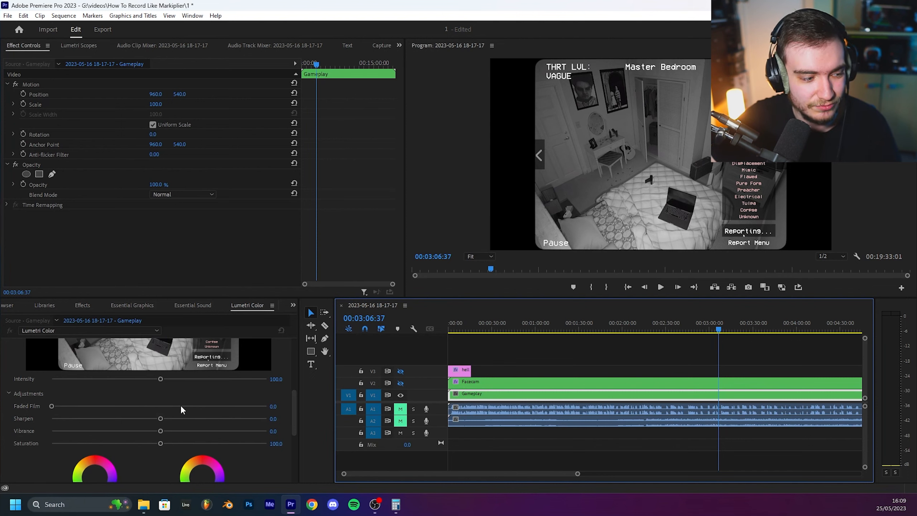
Color-correct the Gameplay clip with Lumetri Color: exposure 0.6, contrast 6.4, highlights 11.3, shadows -8.6 and whites 4.2.
scroll(180, 405, "up", 5)
left_click(91, 348)
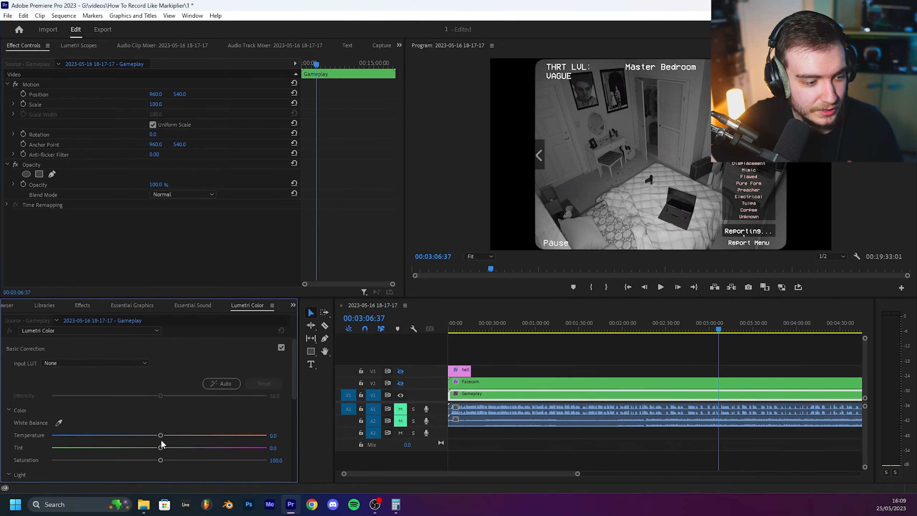
scroll(160, 439, "down", 4)
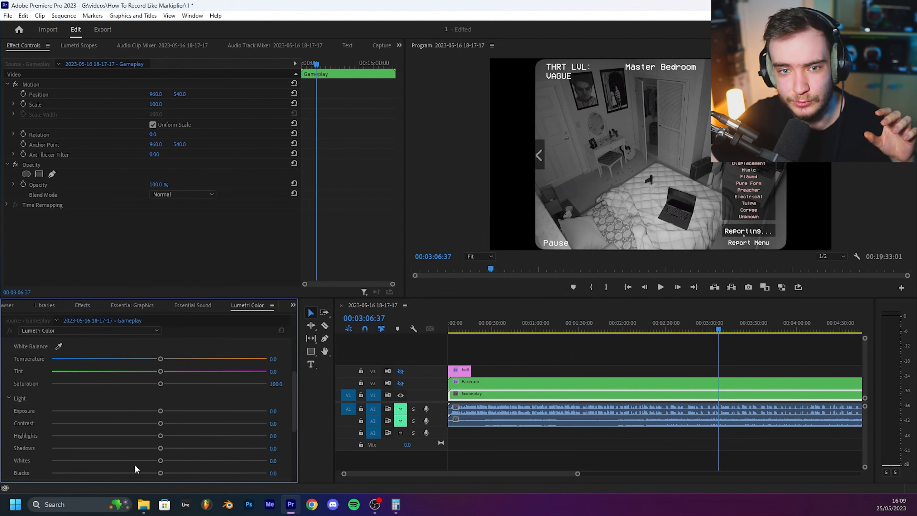
left_click_drag(160, 410, 180, 422)
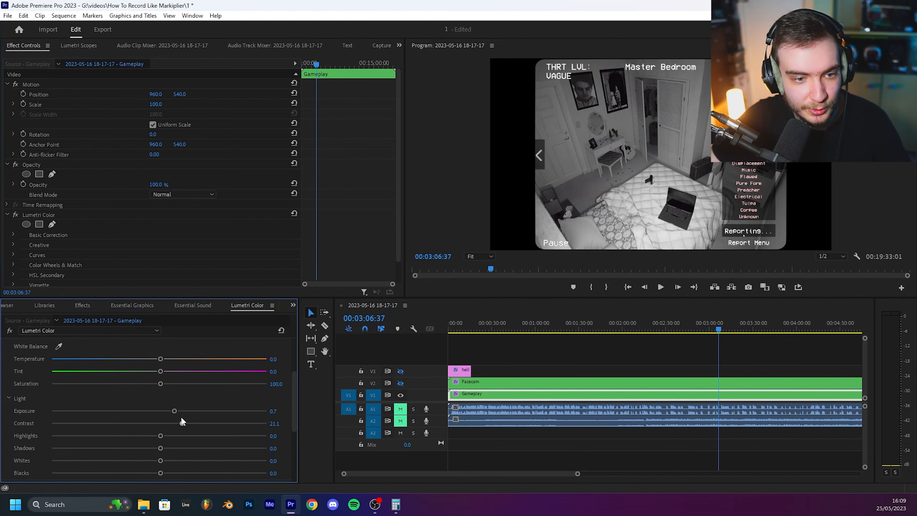
left_click_drag(160, 435, 163, 454)
scroll(159, 450, "down", 1)
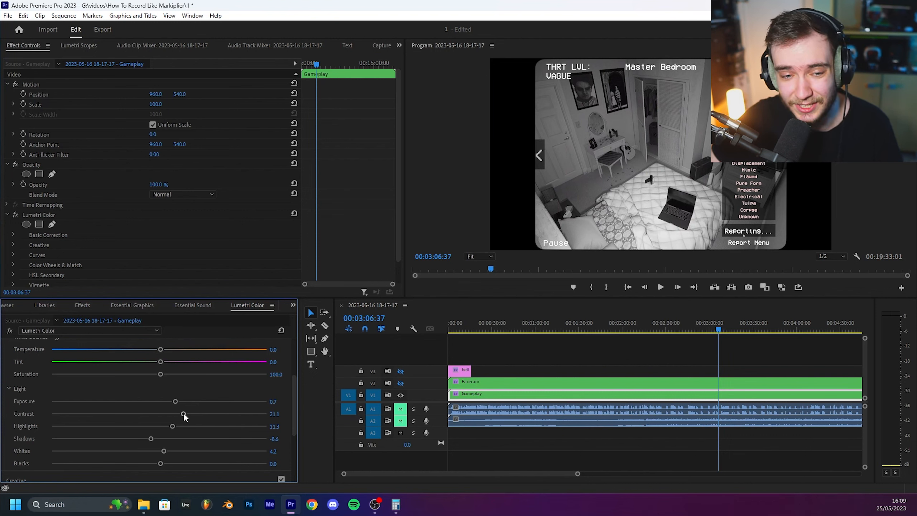
mouse_move(184, 414)
left_mouse_down()
mouse_move(164, 413)
mouse_move(172, 402)
left_mouse_up()
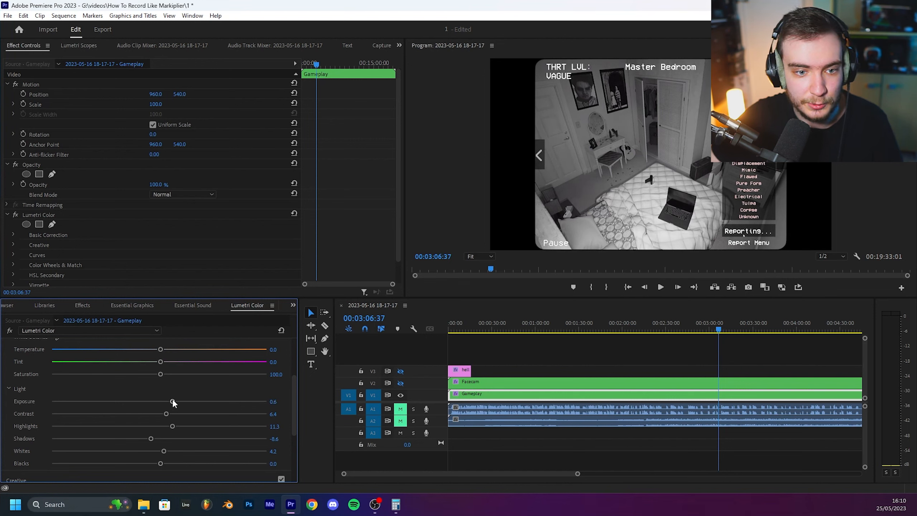